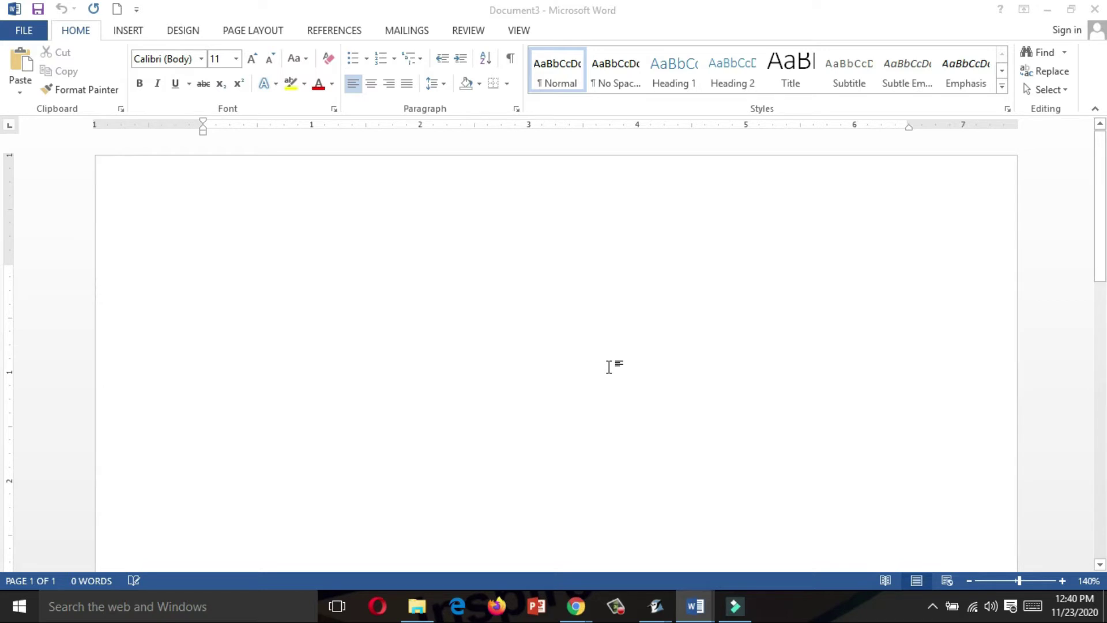
Step: Generate sample paragraphs in the blank document with =rand()
{"action": "left_click", "coordinate": [609, 367]}
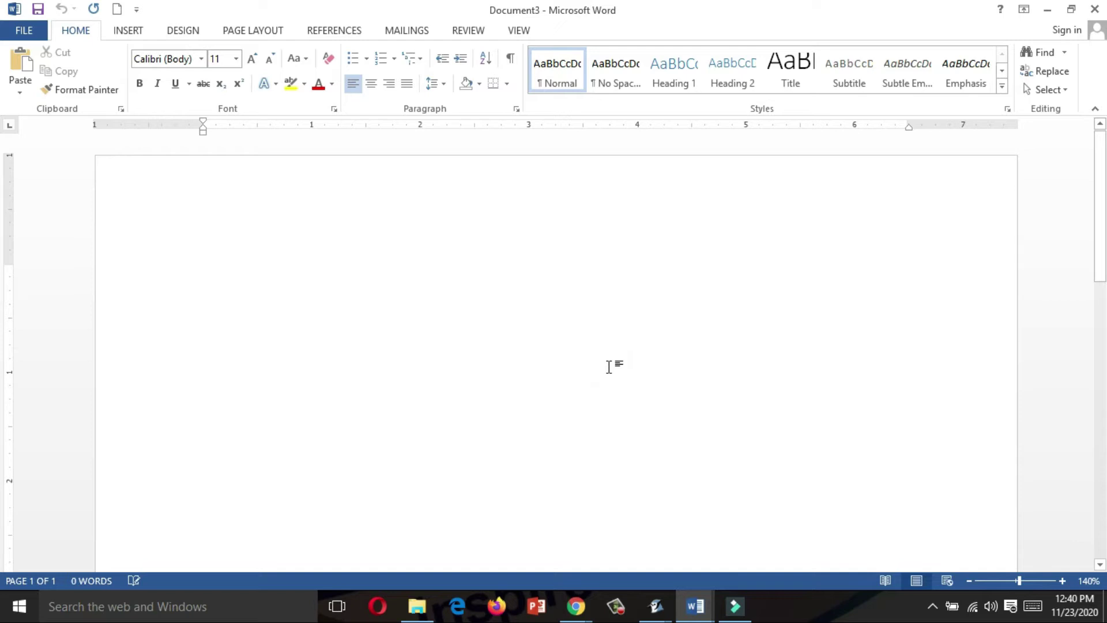
{"action": "type", "text": "="}
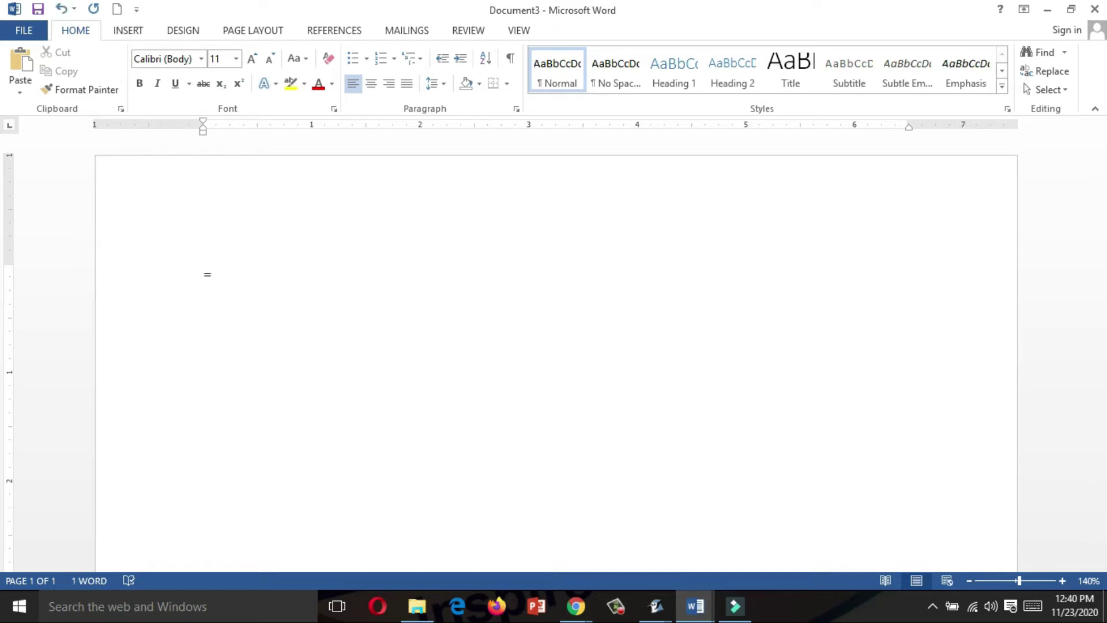
{"action": "type", "text": "ran"}
{"action": "type", "text": "d("}
{"action": "type", "text": ")"}
{"action": "key", "text": "Return"}
{"action": "scroll", "coordinate": [633, 300], "scroll_direction": "up", "scroll_amount": 2}
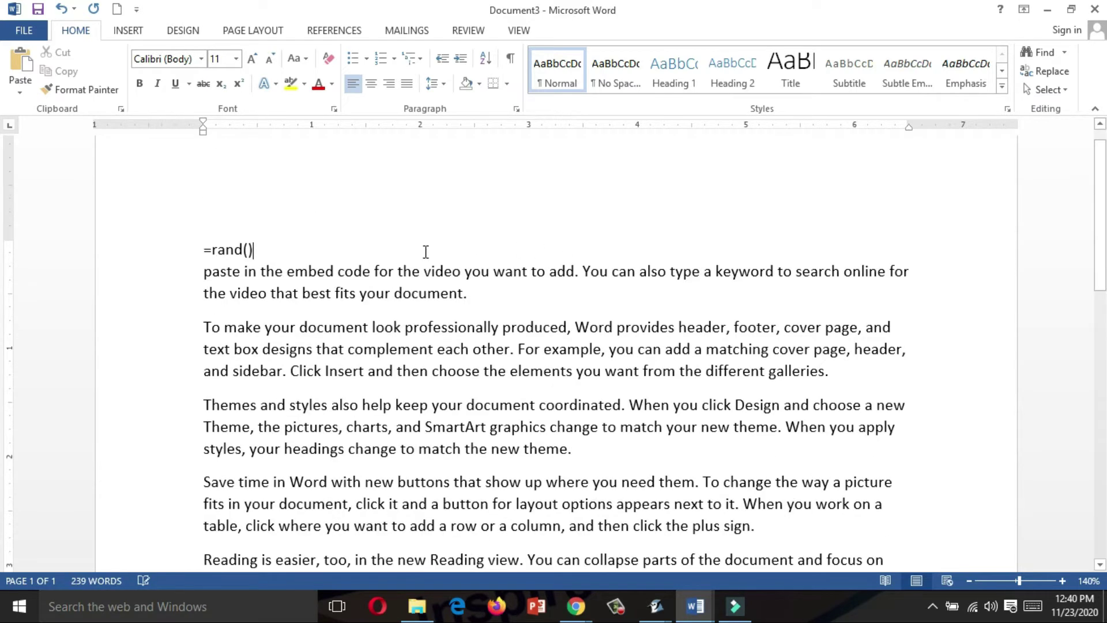
{"action": "left_click", "coordinate": [175, 254]}
{"action": "left_click", "coordinate": [317, 257]}
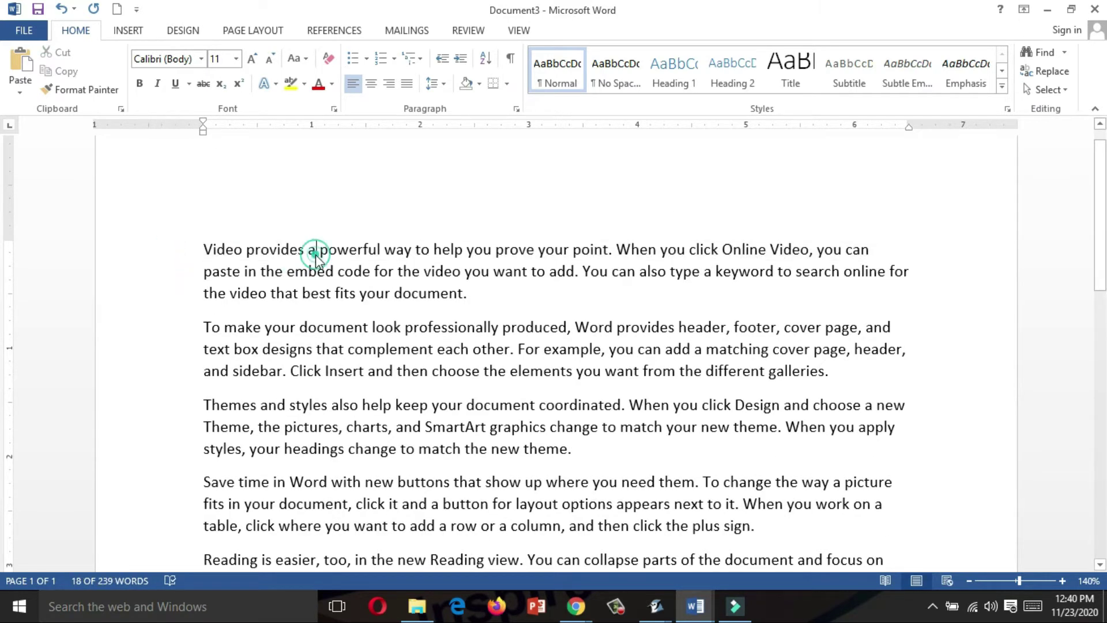
{"action": "scroll", "coordinate": [397, 309], "scroll_direction": "down", "scroll_amount": 4}
{"action": "scroll", "coordinate": [398, 312], "scroll_direction": "up", "scroll_amount": 5}
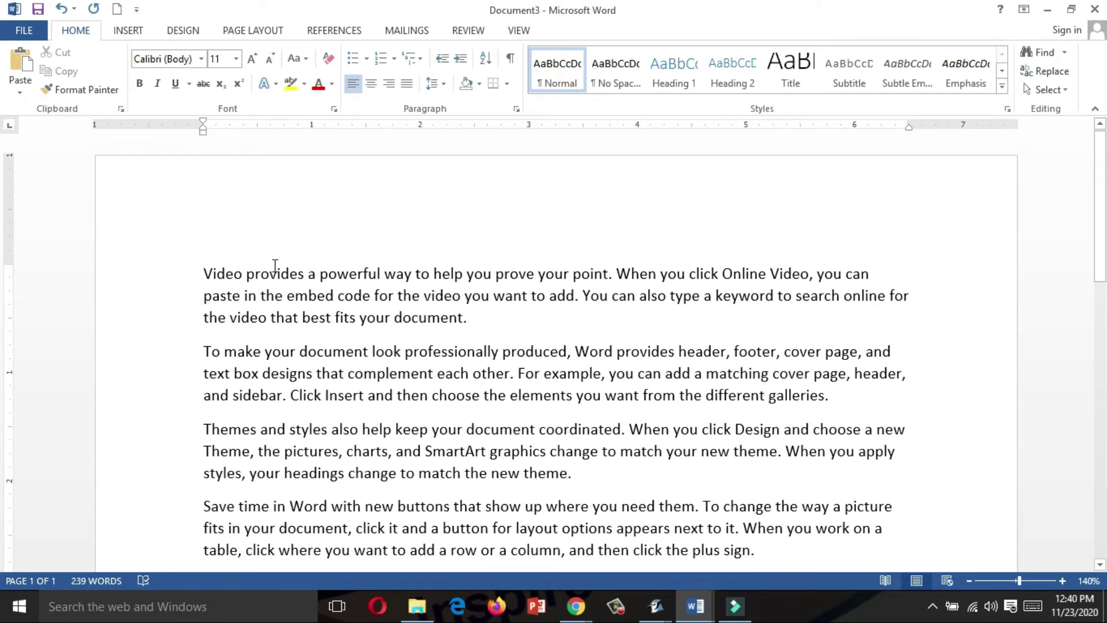
Step: Select the whole first paragraph of sample text
{"action": "left_click_drag", "start_coordinate": [199, 271], "coordinate": [479, 318]}
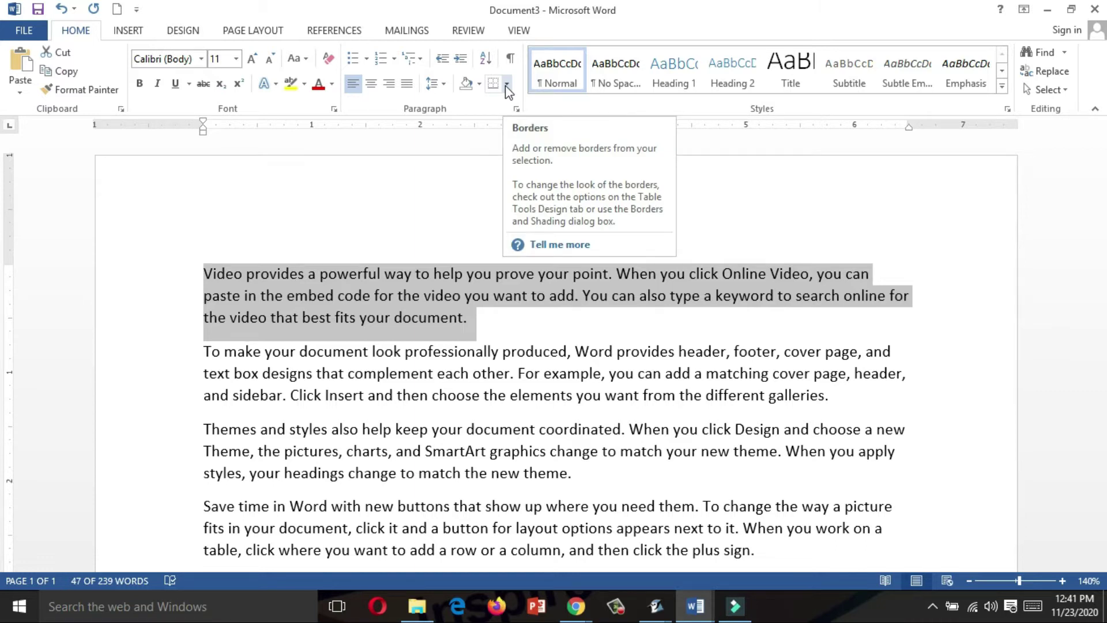
{"action": "left_click", "coordinate": [455, 304]}
{"action": "left_click_drag", "start_coordinate": [469, 317], "coordinate": [205, 272]}
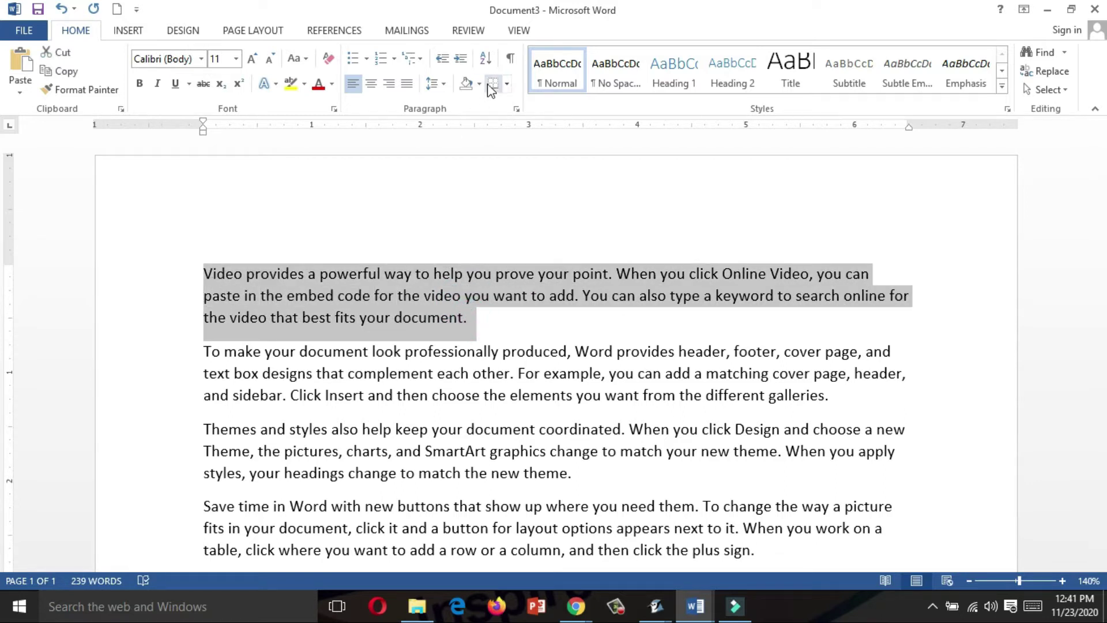
Step: Give the first paragraph a solid red 1 pt box border through Borders and Shading
{"action": "left_click", "coordinate": [506, 85]}
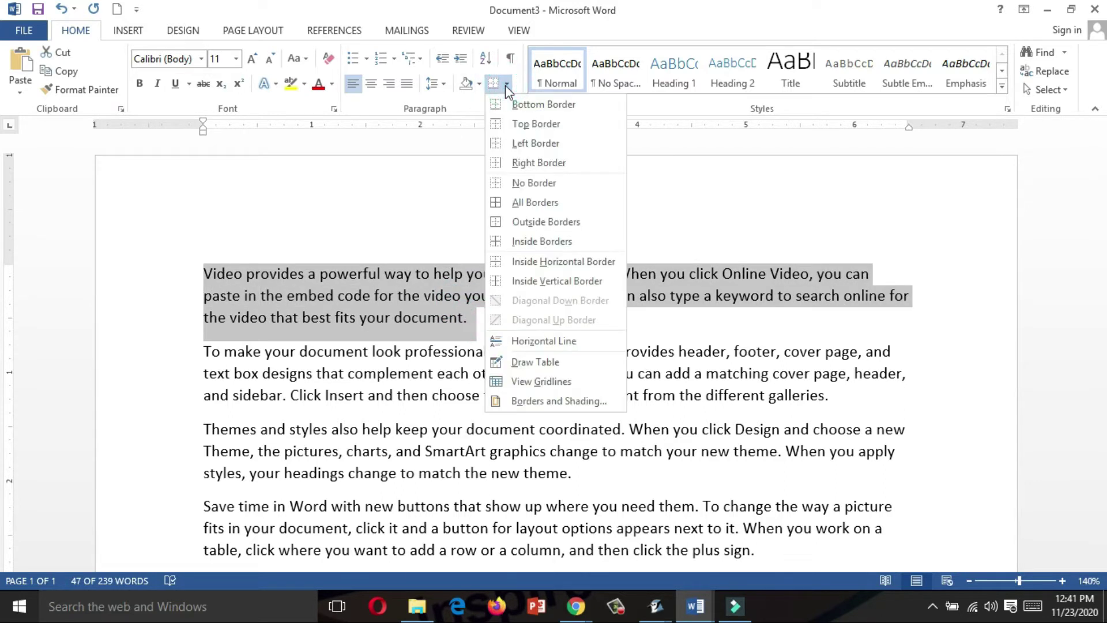
{"action": "left_click", "coordinate": [538, 405]}
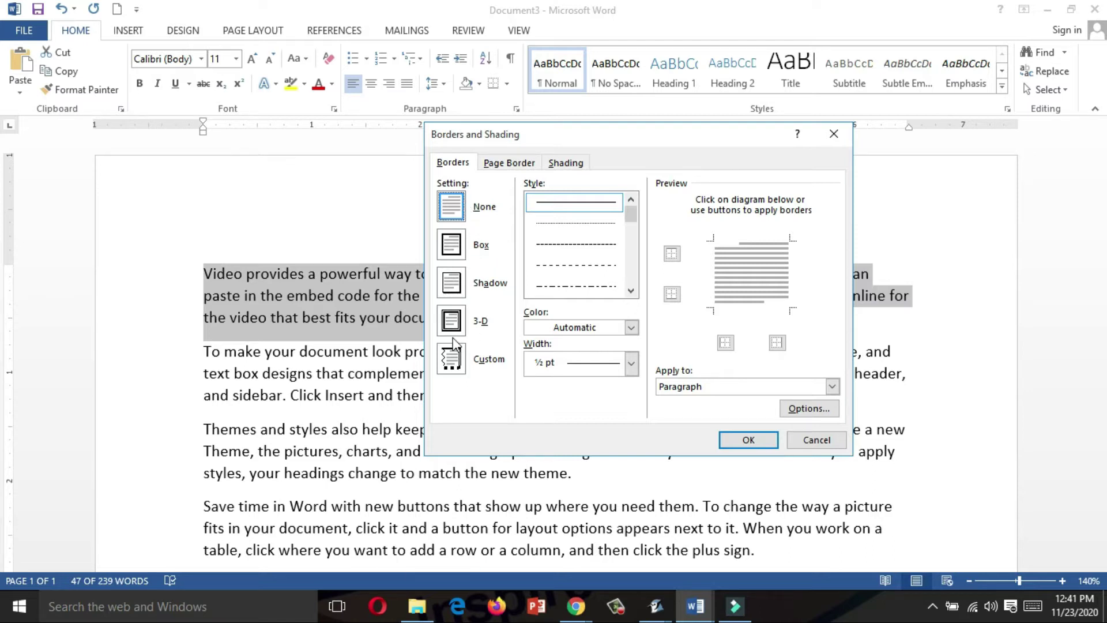
{"action": "left_click", "coordinate": [452, 250]}
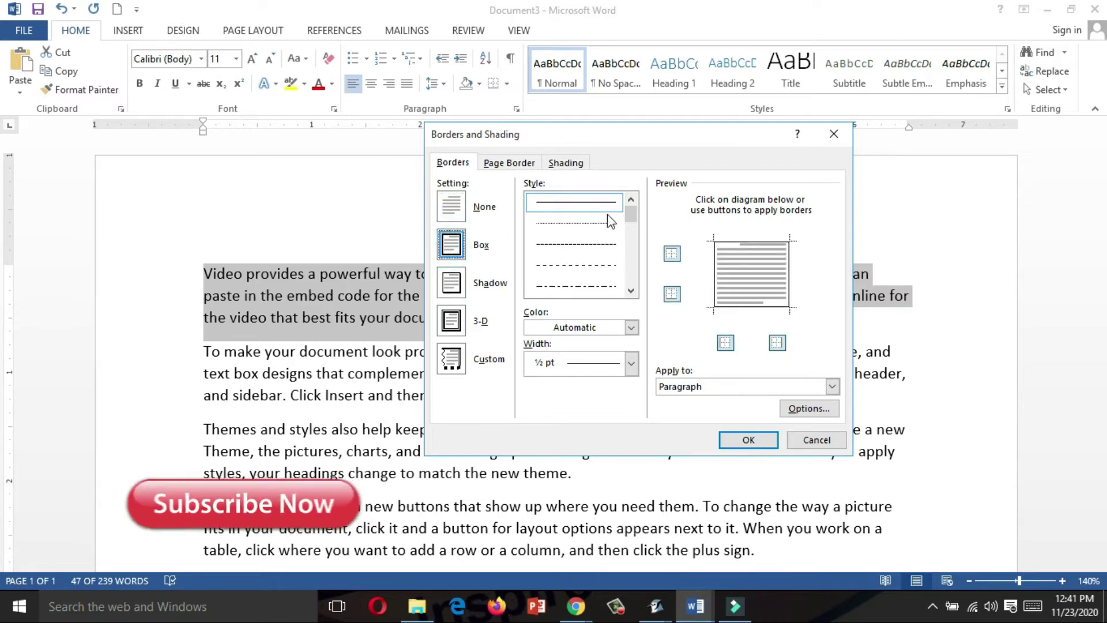
{"action": "left_click", "coordinate": [598, 211]}
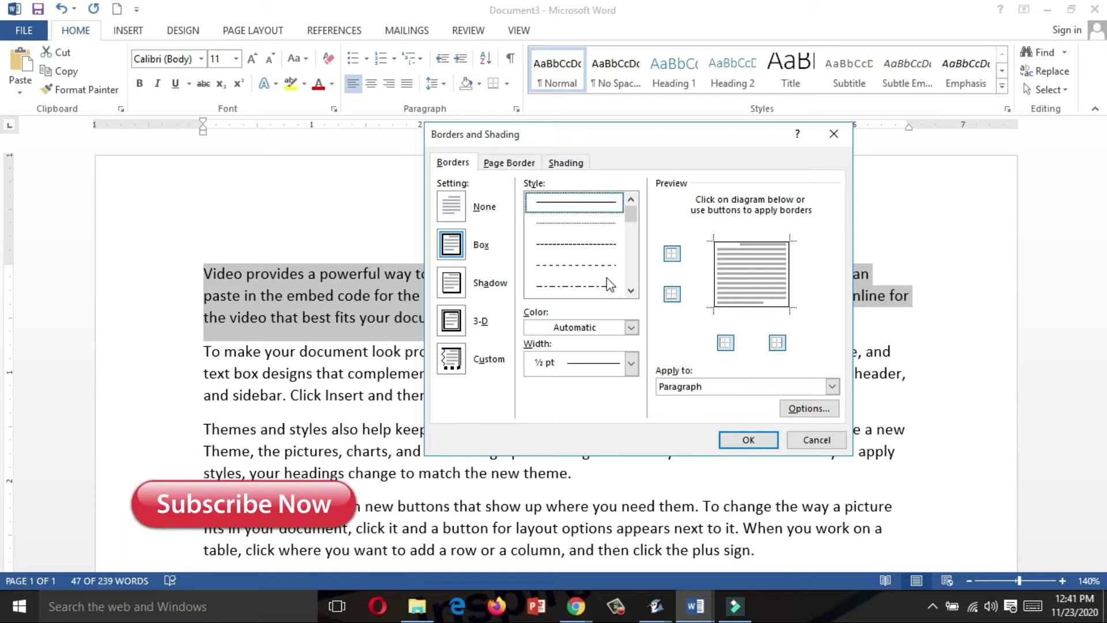
{"action": "left_click", "coordinate": [632, 328]}
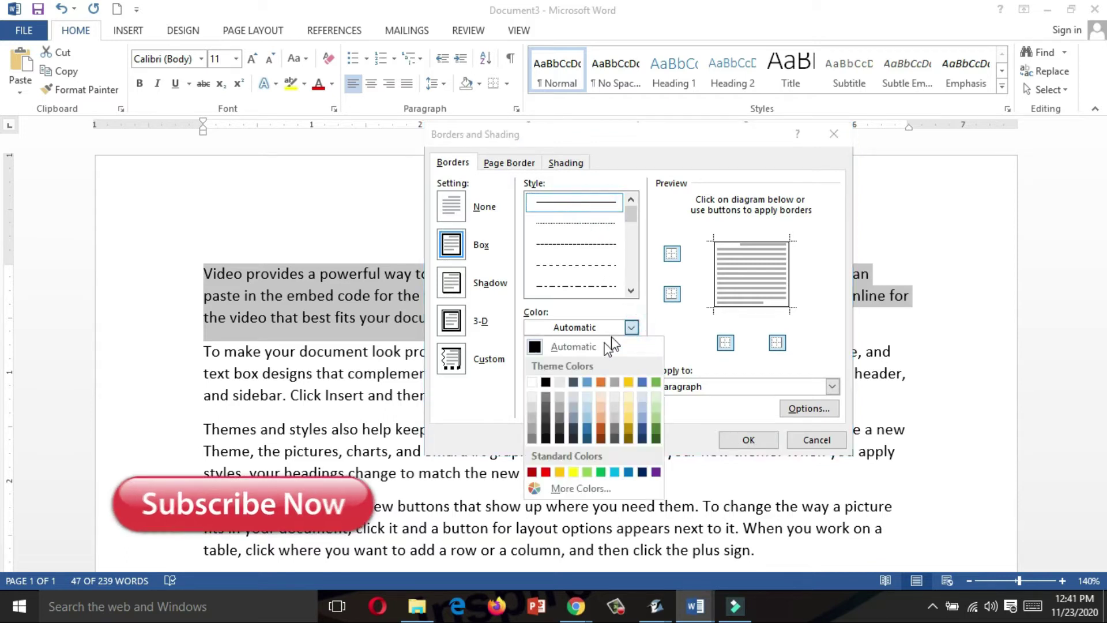
{"action": "left_click", "coordinate": [546, 472]}
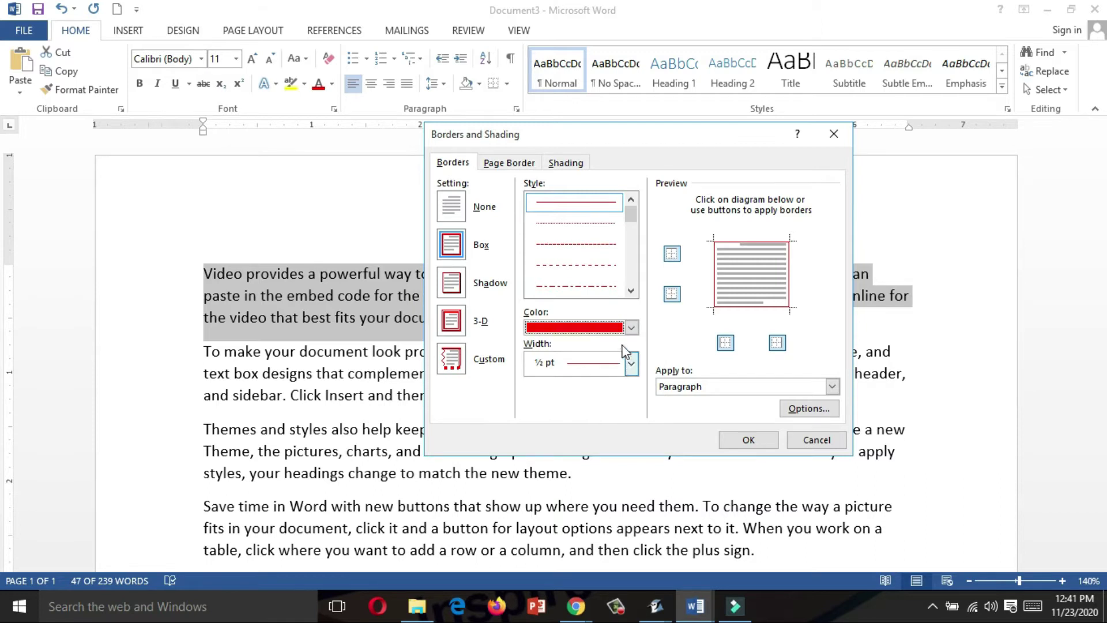
{"action": "left_click", "coordinate": [632, 364]}
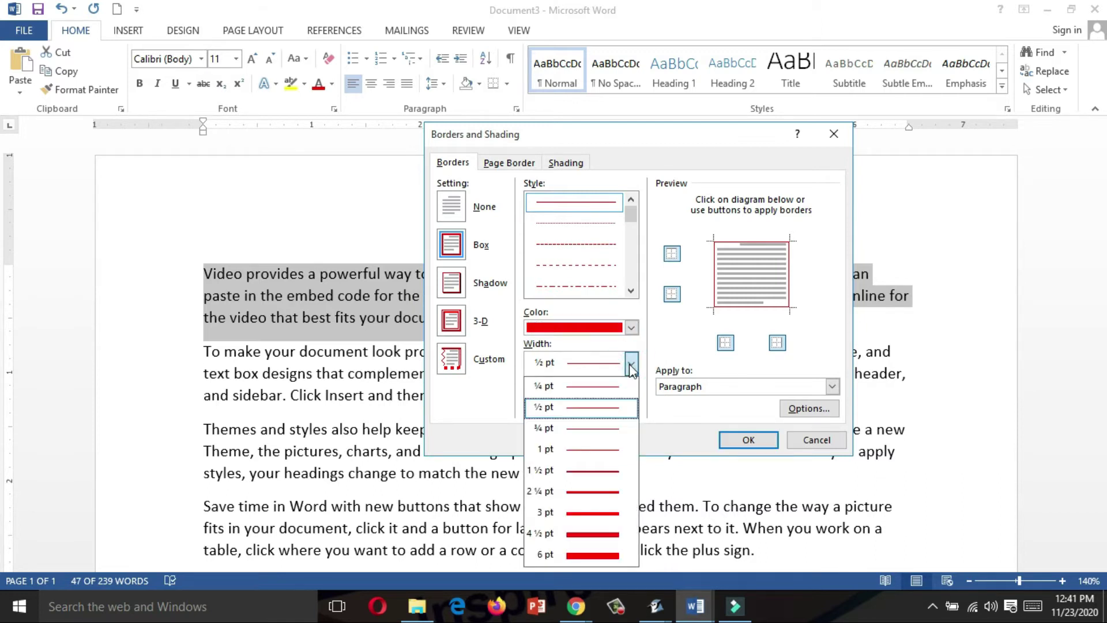
{"action": "left_click", "coordinate": [602, 449]}
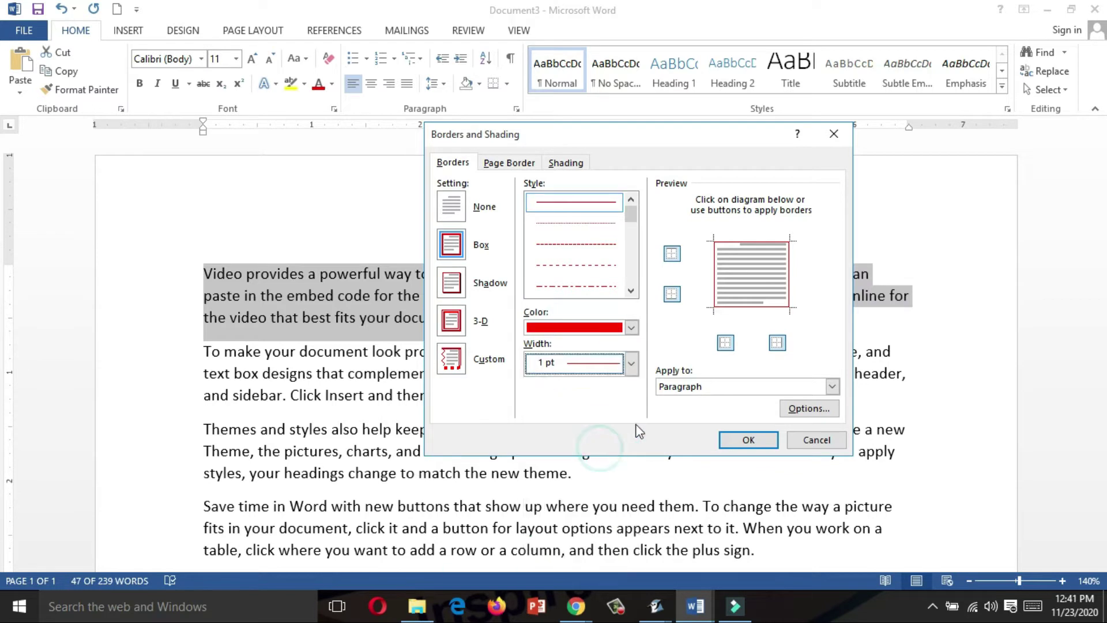
{"action": "left_click", "coordinate": [737, 440]}
{"action": "left_click", "coordinate": [729, 426]}
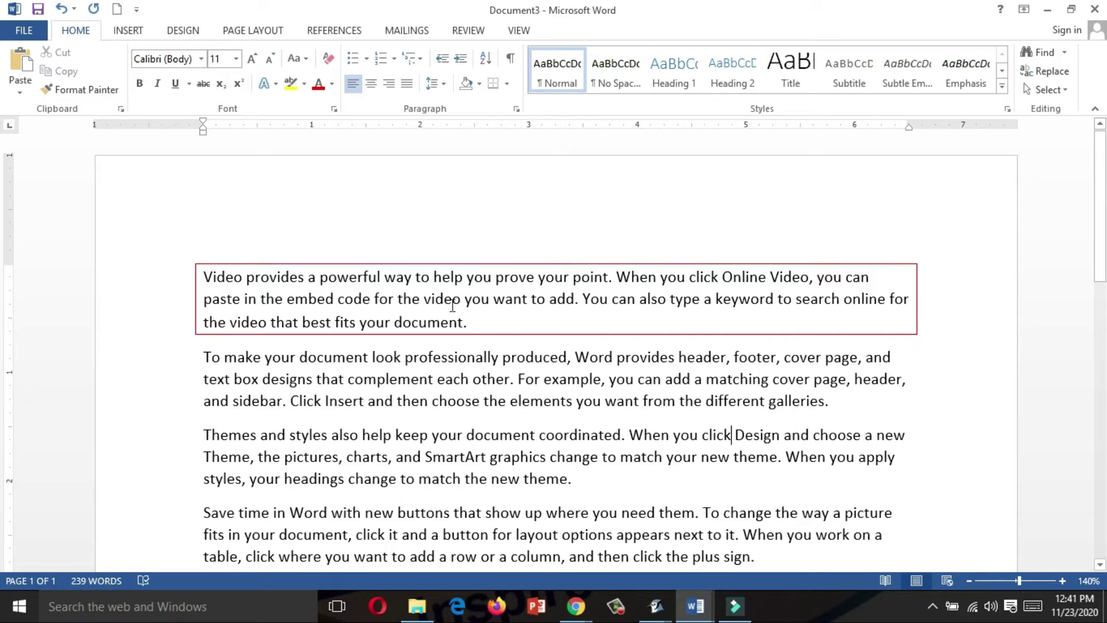
Step: Frame the second paragraph with a 3 pt dark-blue box border
{"action": "mouse_move", "coordinate": [199, 357]}
{"action": "left_mouse_down"}
{"action": "mouse_move", "coordinate": [351, 378]}
{"action": "mouse_move", "coordinate": [865, 402]}
{"action": "left_mouse_up"}
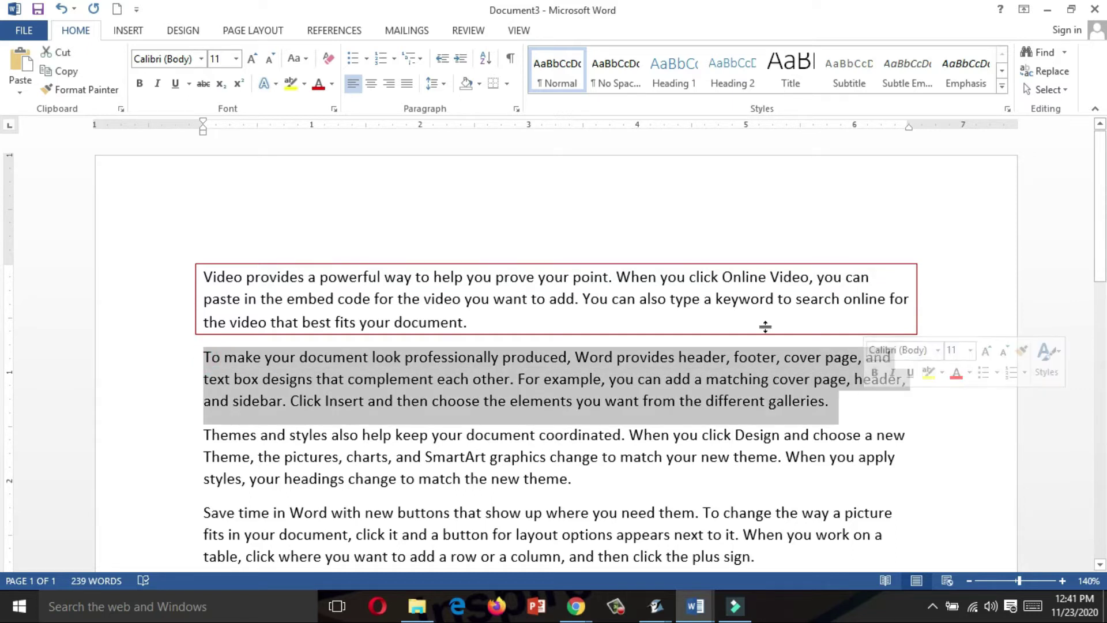
{"action": "left_click", "coordinate": [507, 85]}
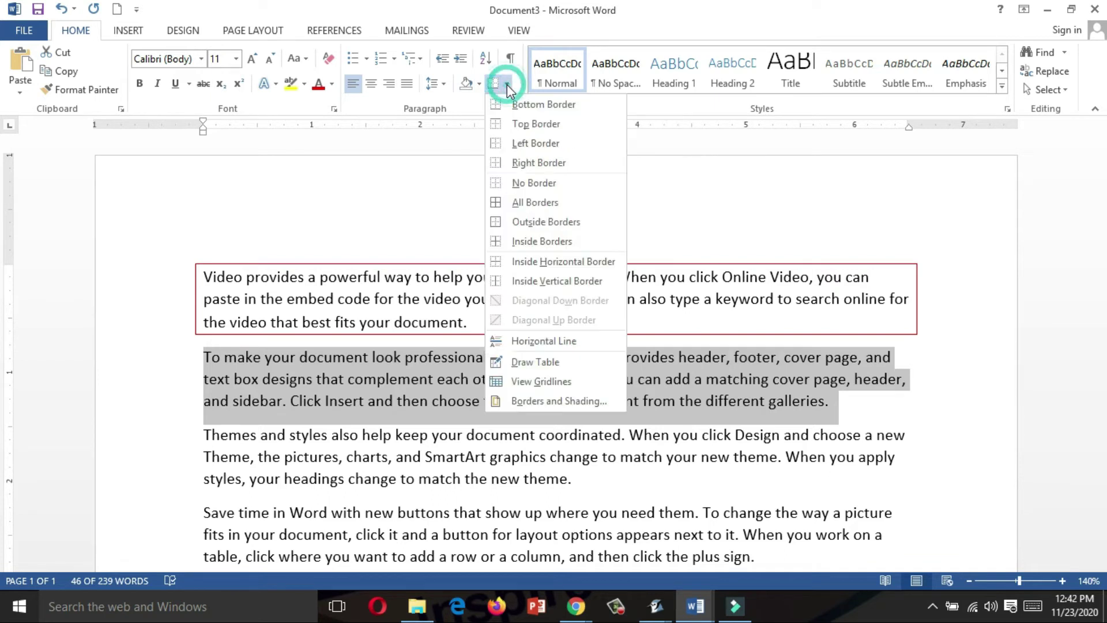
{"action": "left_click", "coordinate": [521, 404]}
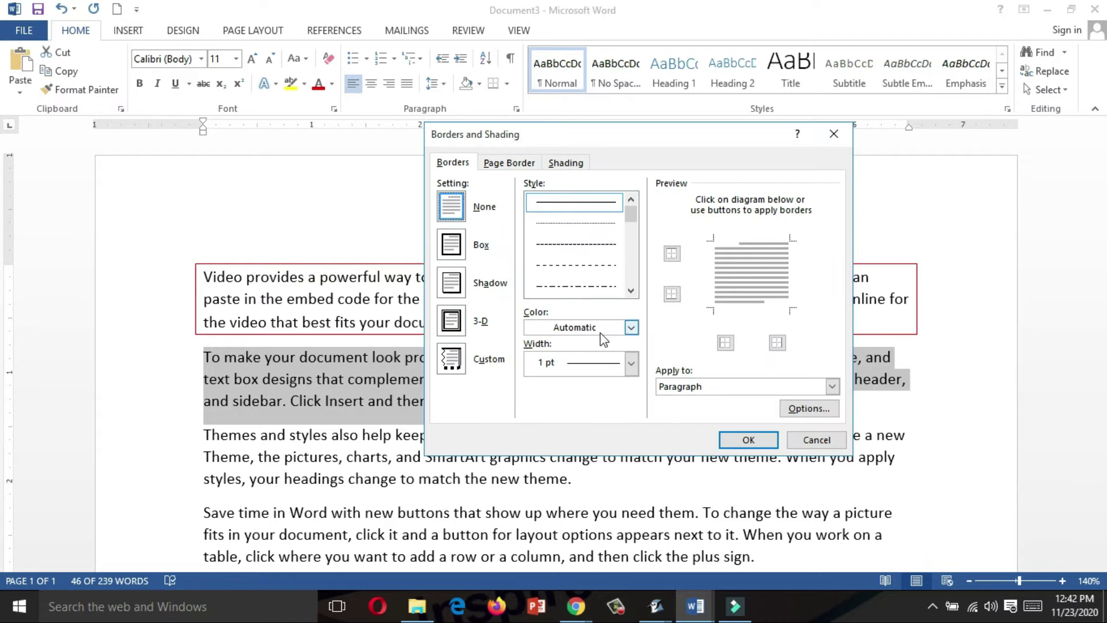
{"action": "left_click", "coordinate": [453, 248]}
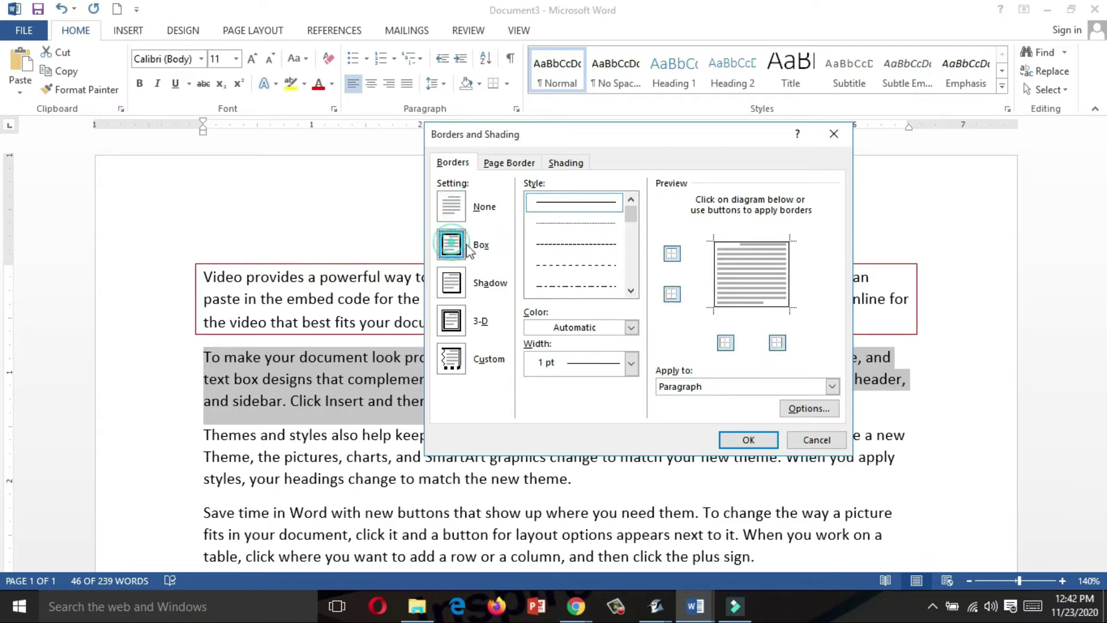
{"action": "left_click", "coordinate": [631, 363]}
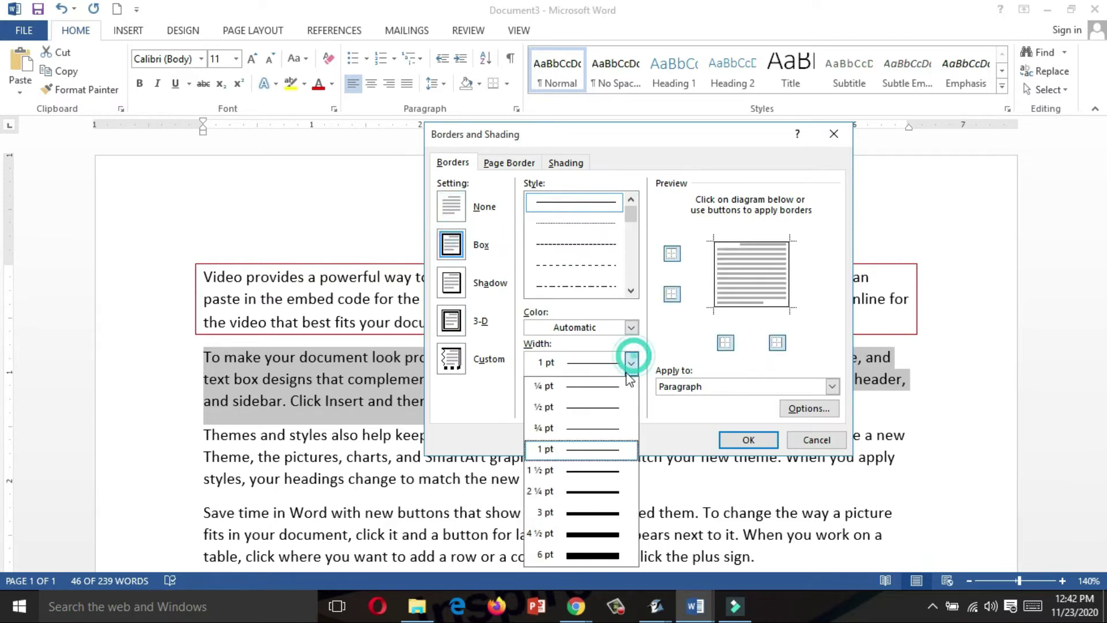
{"action": "left_click", "coordinate": [586, 512]}
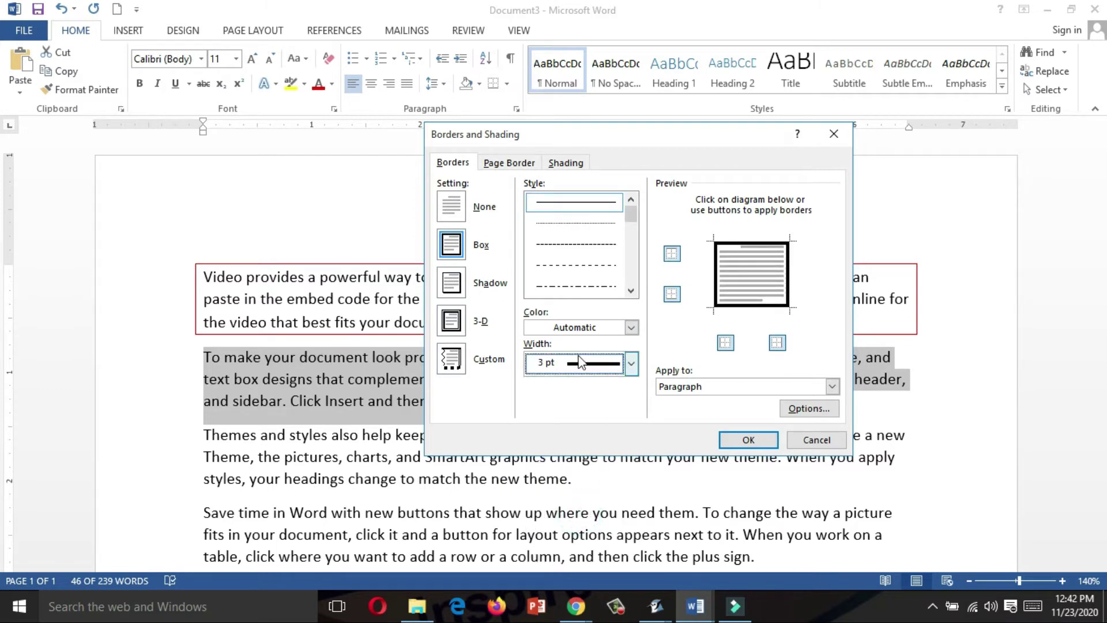
{"action": "left_click", "coordinate": [632, 327]}
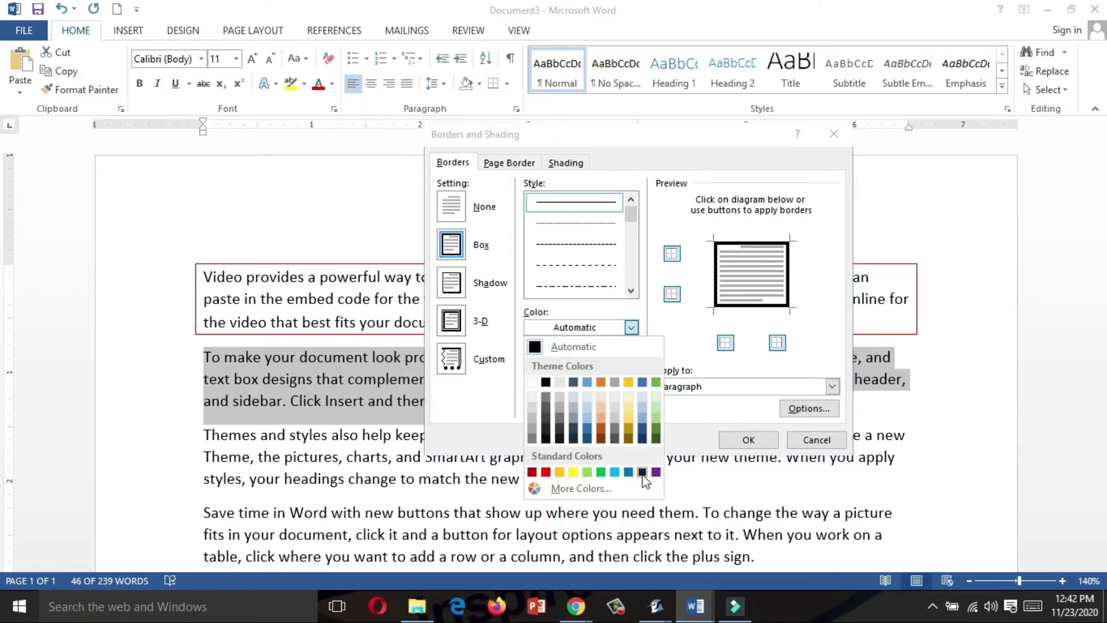
{"action": "left_click", "coordinate": [644, 477]}
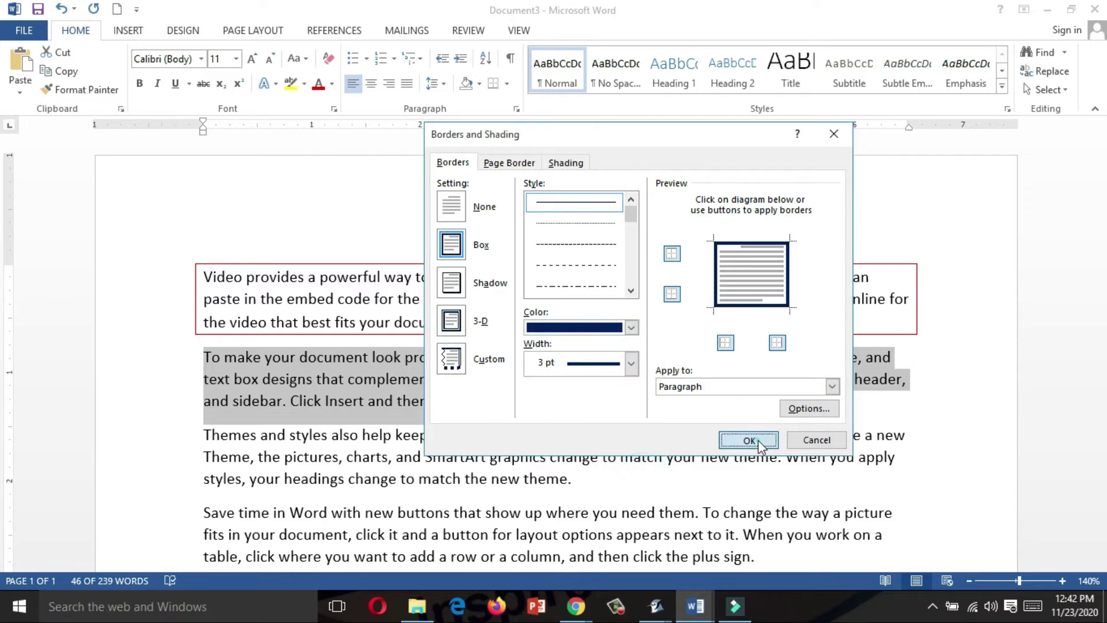
{"action": "left_click", "coordinate": [749, 439]}
{"action": "left_click", "coordinate": [751, 432]}
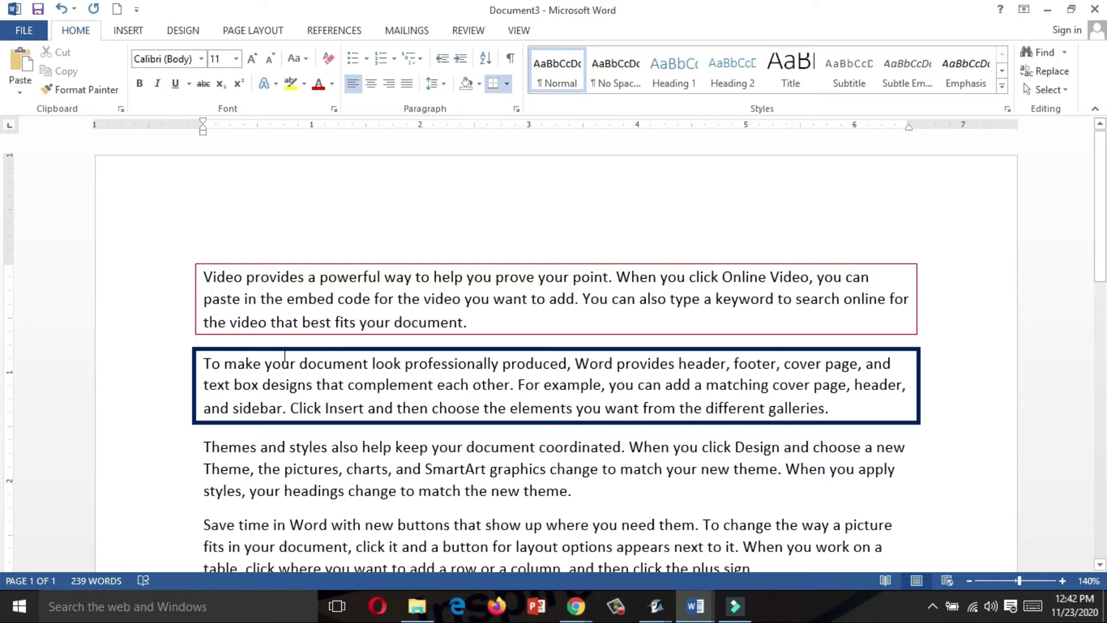
Step: Place the caret at the start of the first paragraph and open Borders and Shading
{"action": "mouse_move", "coordinate": [202, 358]}
{"action": "left_mouse_down"}
{"action": "mouse_move", "coordinate": [624, 407]}
{"action": "mouse_move", "coordinate": [845, 408]}
{"action": "left_mouse_up"}
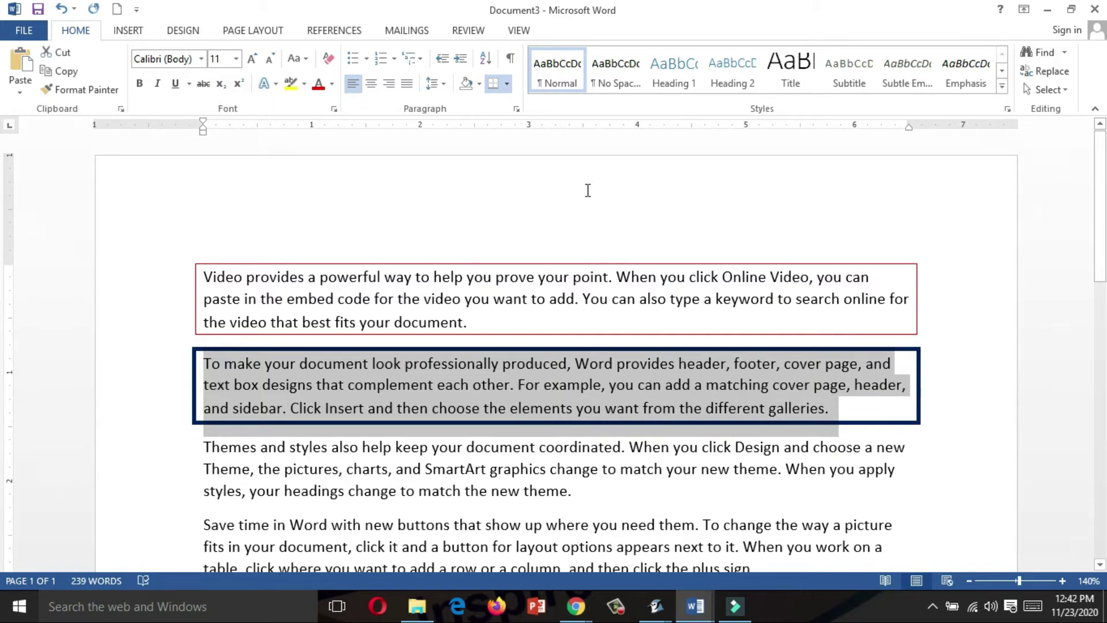
{"action": "left_click", "coordinate": [635, 323]}
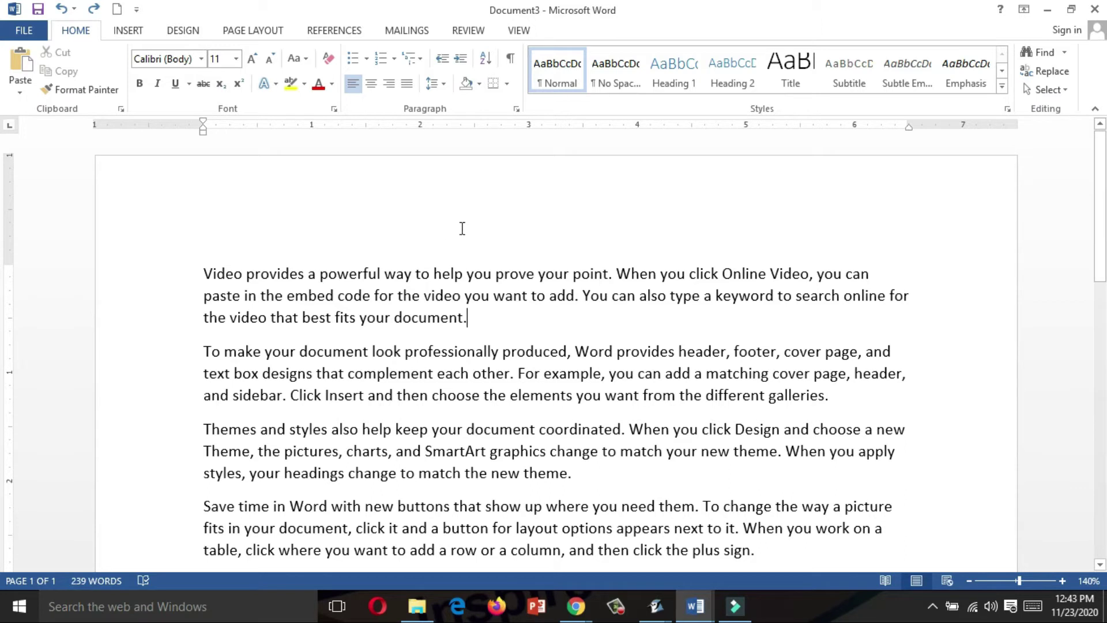
{"action": "left_click", "coordinate": [205, 258]}
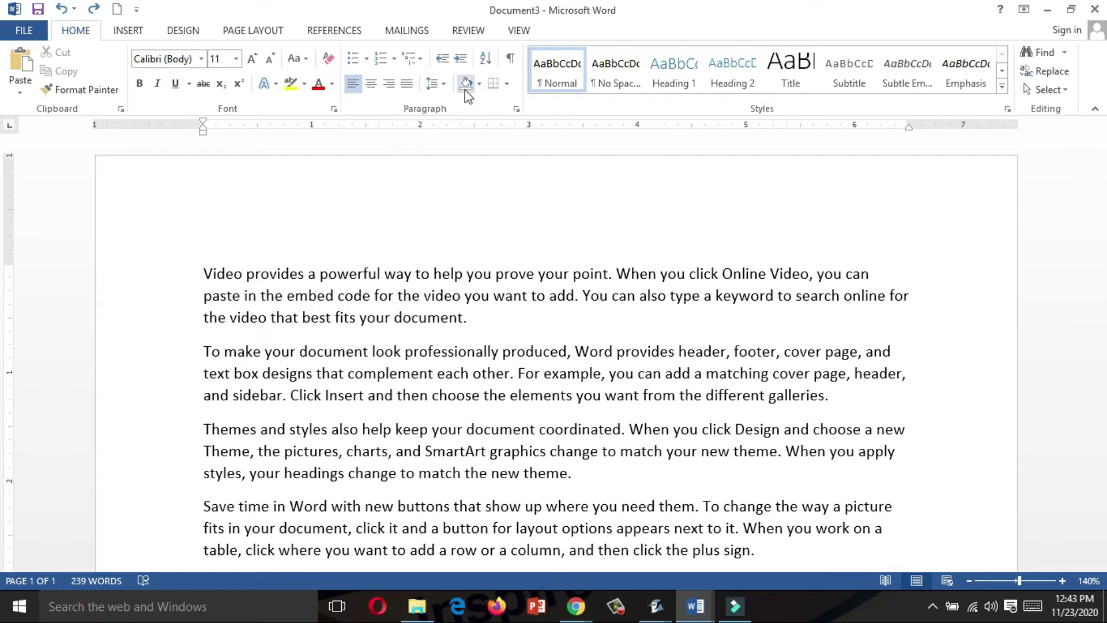
{"action": "left_click", "coordinate": [507, 84]}
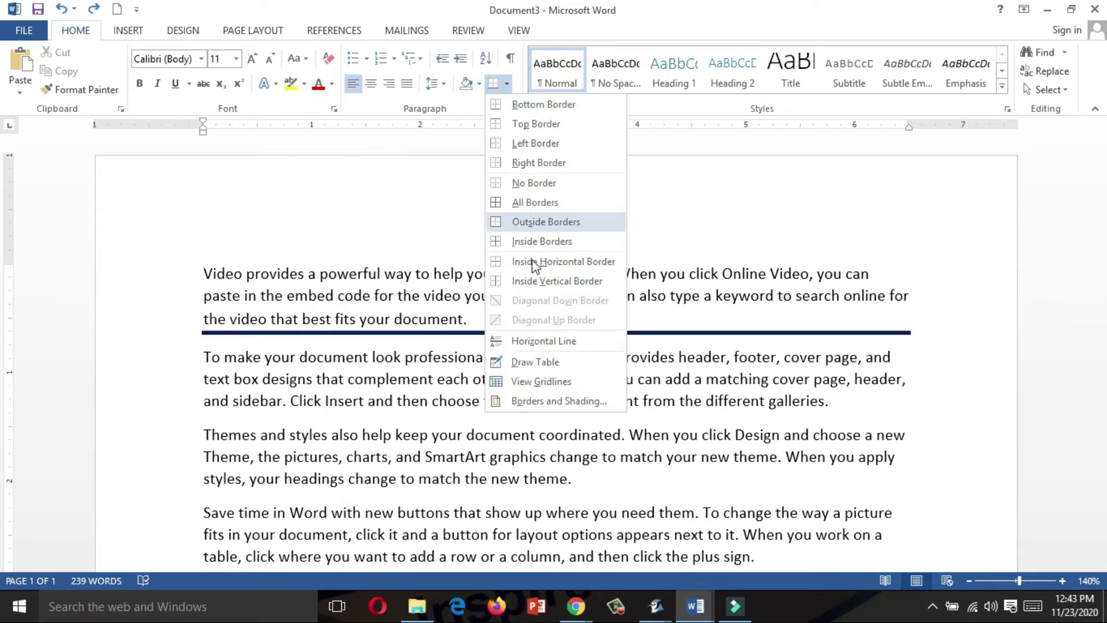
{"action": "left_click", "coordinate": [541, 404]}
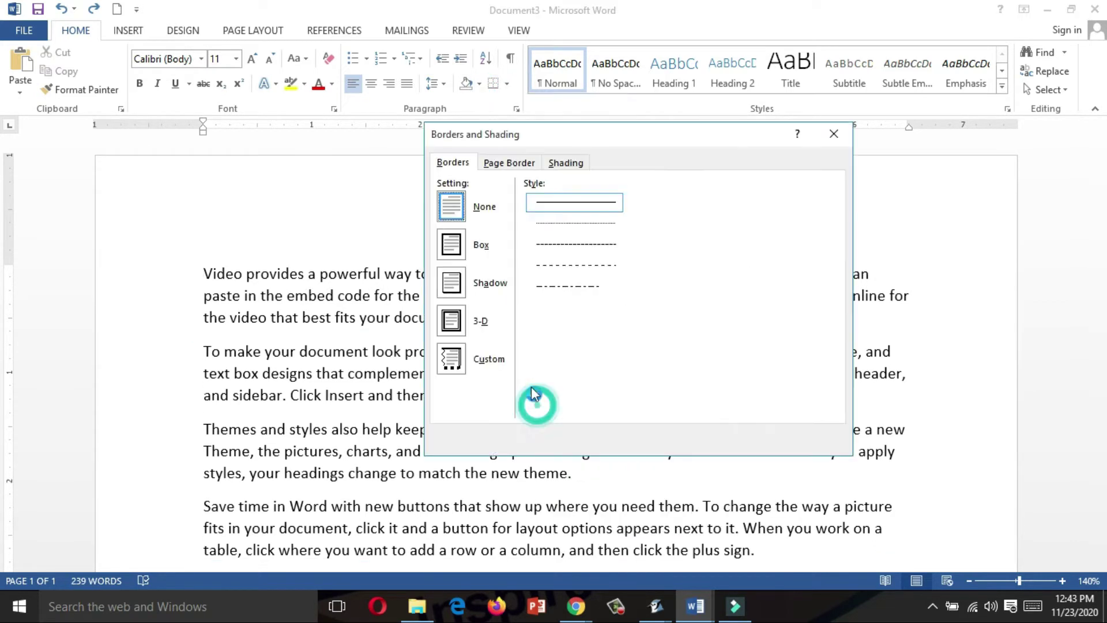
Step: On the Page Border tab, choose a solid Box border 1½ pt wide with no art
{"action": "left_click", "coordinate": [450, 160]}
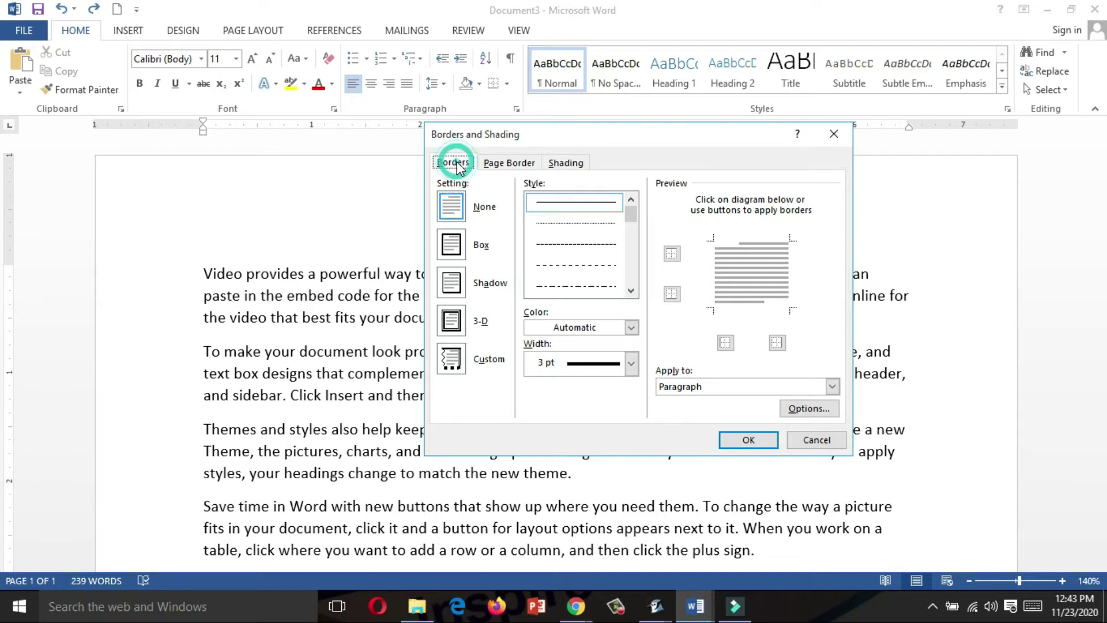
{"action": "left_click", "coordinate": [509, 164]}
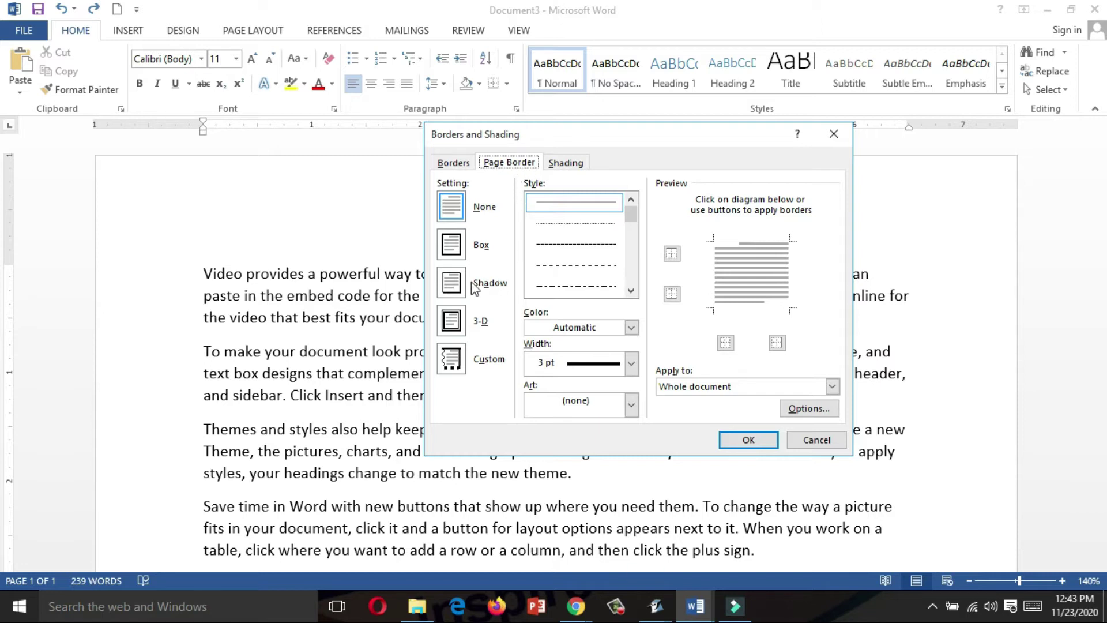
{"action": "left_click", "coordinate": [454, 243]}
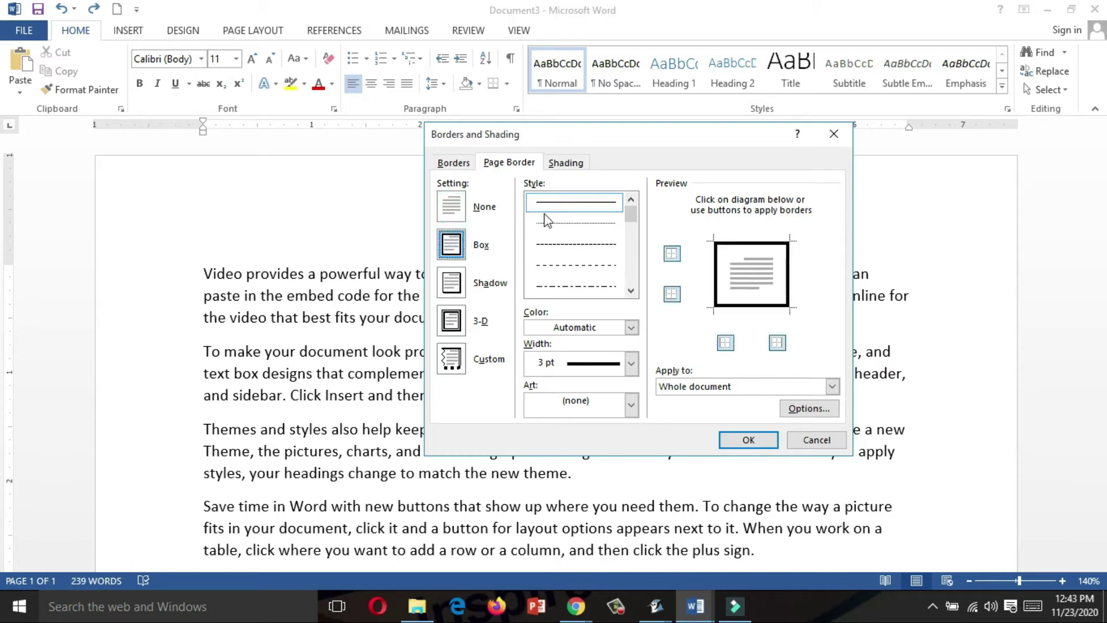
{"action": "left_click", "coordinate": [610, 207]}
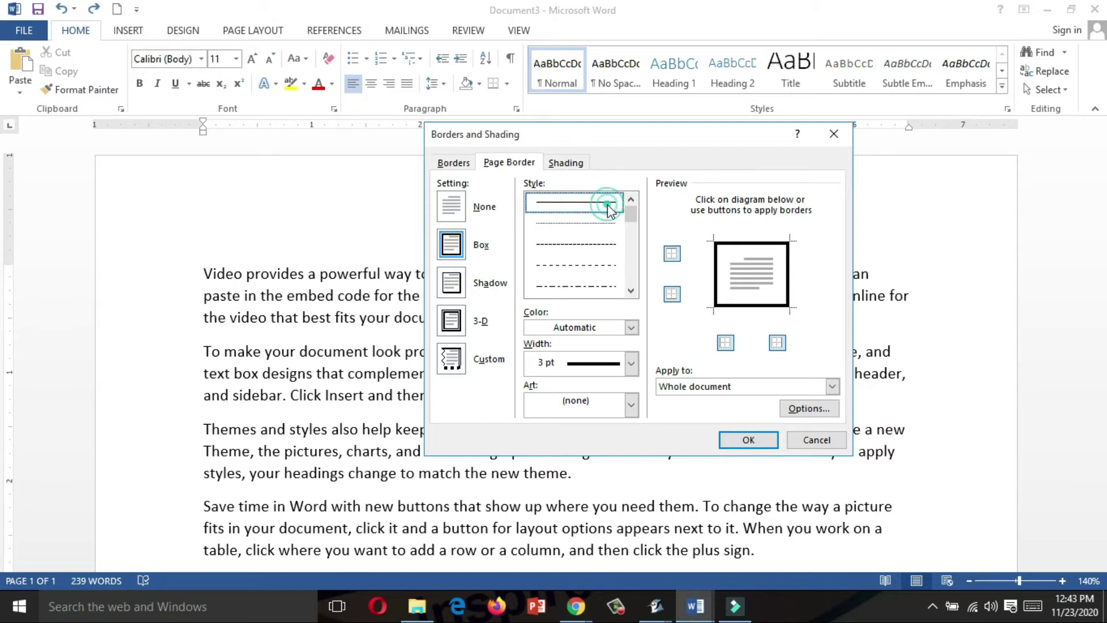
{"action": "left_click", "coordinate": [631, 363]}
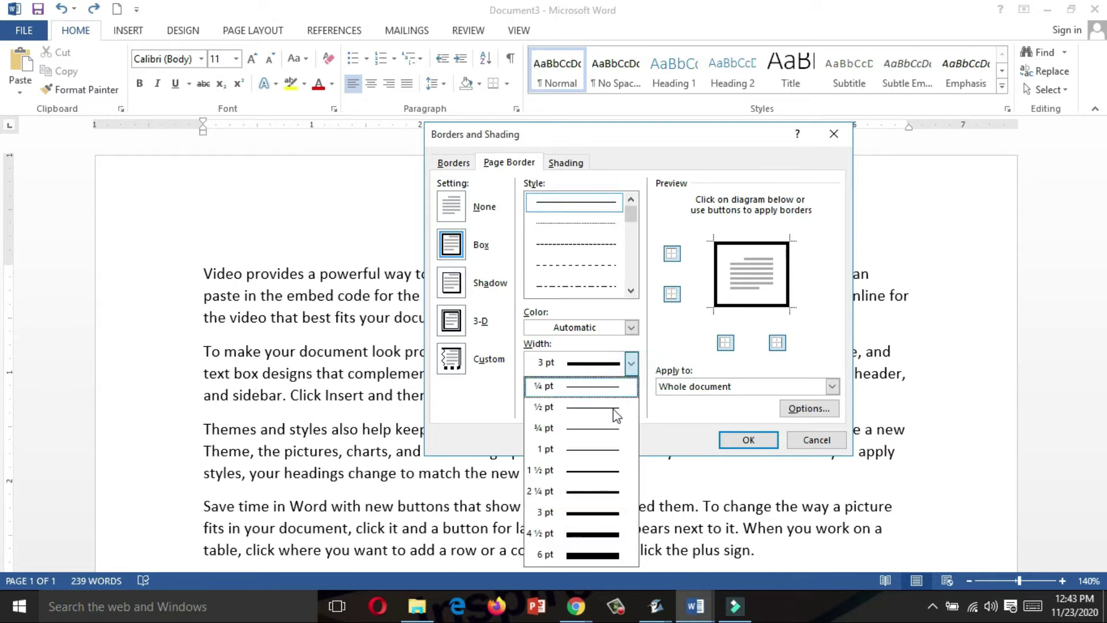
{"action": "left_click", "coordinate": [598, 470]}
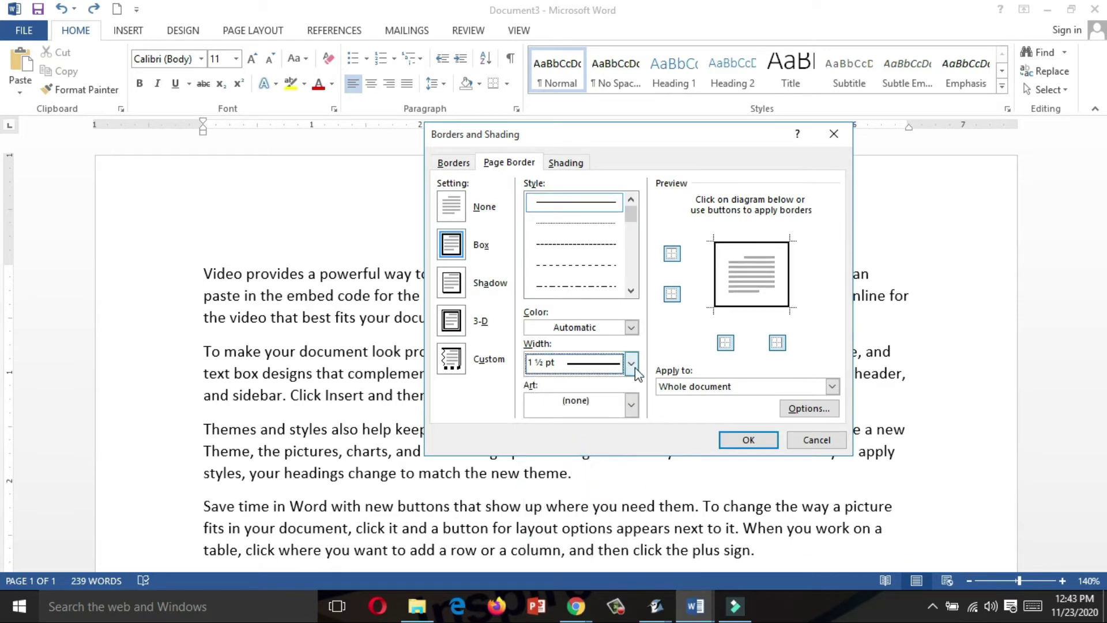
{"action": "left_click", "coordinate": [632, 405]}
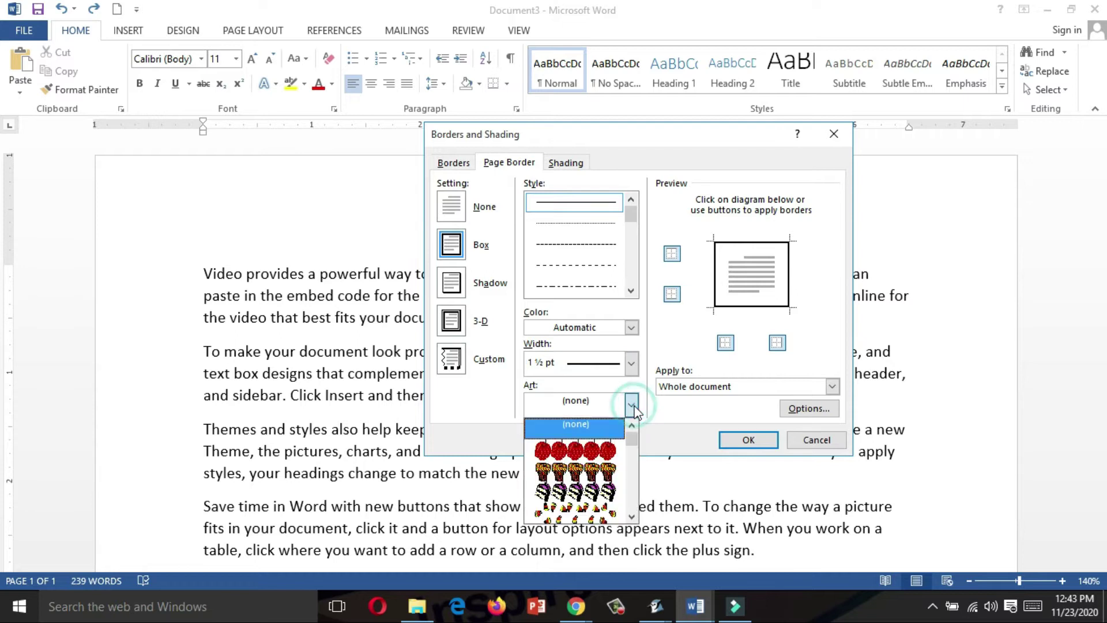
{"action": "left_click", "coordinate": [634, 406]}
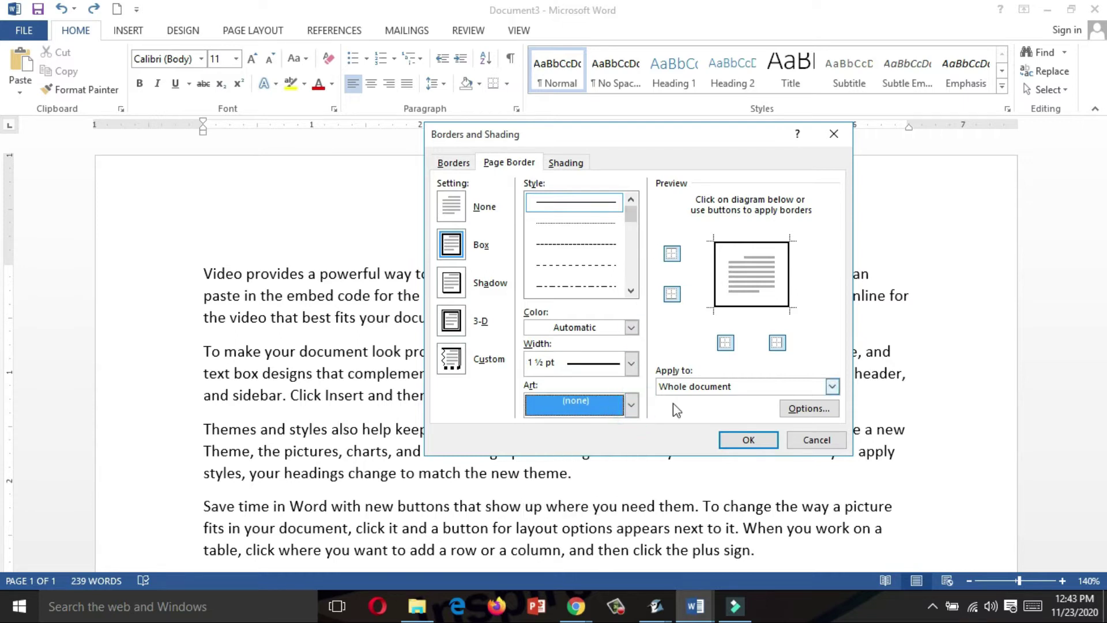
{"action": "left_click", "coordinate": [632, 404]}
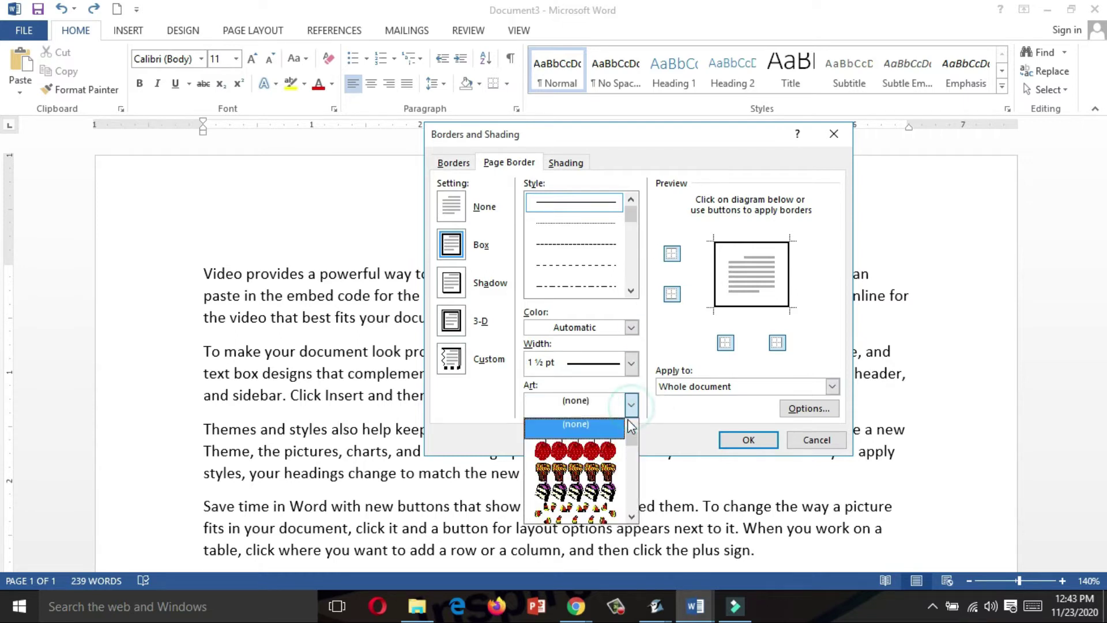
{"action": "scroll", "coordinate": [581, 455], "scroll_direction": "down", "scroll_amount": 1}
{"action": "scroll", "coordinate": [583, 459], "scroll_direction": "down", "scroll_amount": 1}
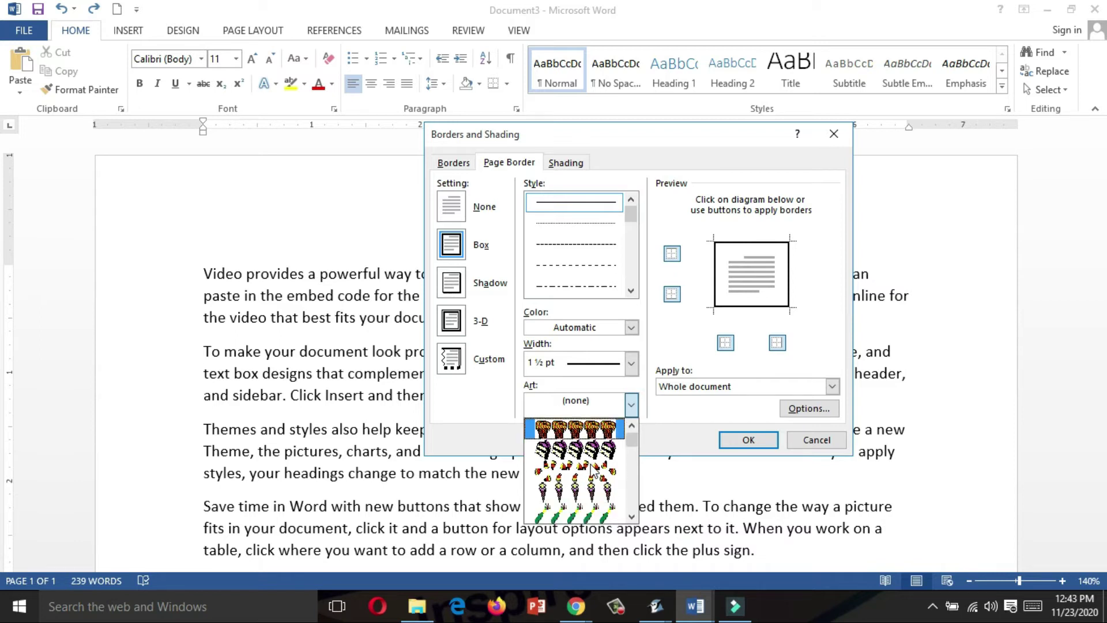
{"action": "left_click", "coordinate": [638, 397]}
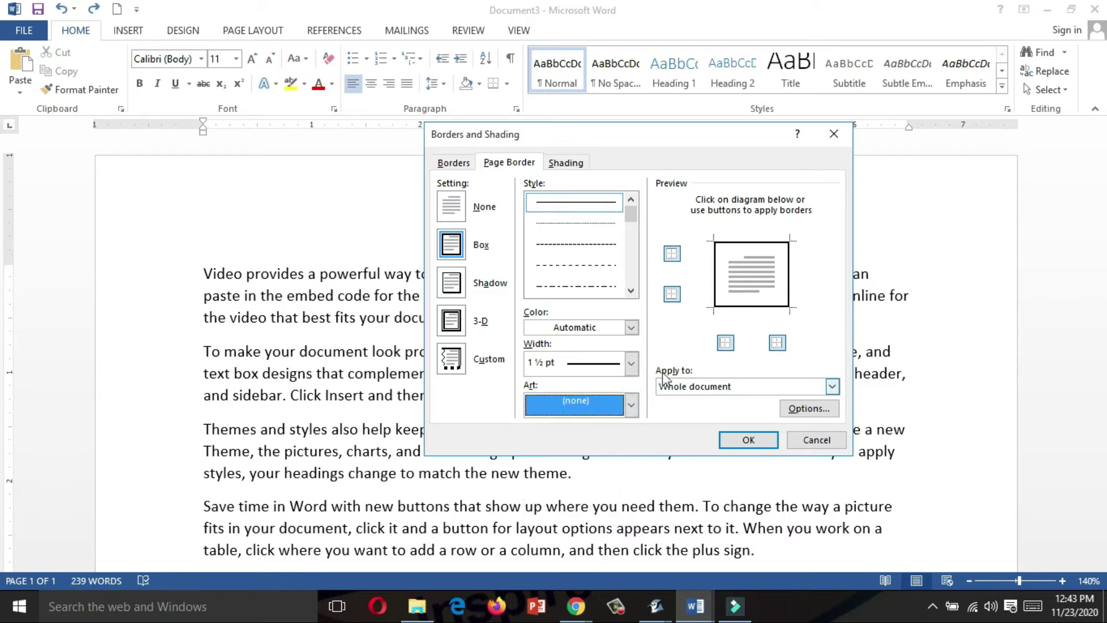
Step: Apply the page border and scroll through the page to check it
{"action": "left_click", "coordinate": [750, 439]}
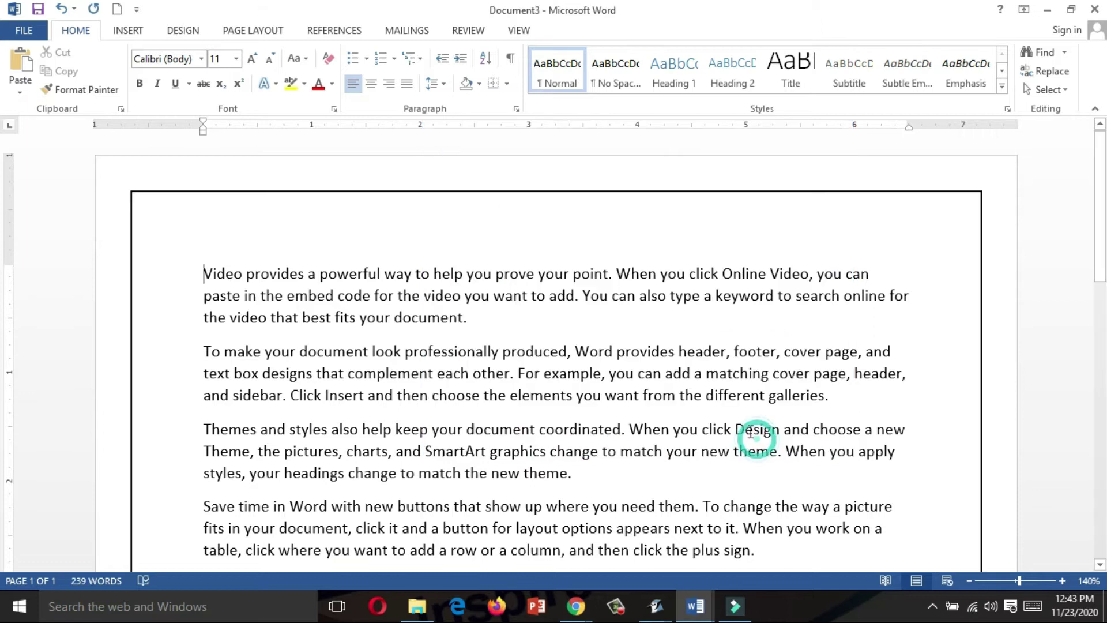
{"action": "scroll", "coordinate": [635, 288], "scroll_direction": "down", "scroll_amount": 2}
{"action": "scroll", "coordinate": [695, 274], "scroll_direction": "down", "scroll_amount": 3}
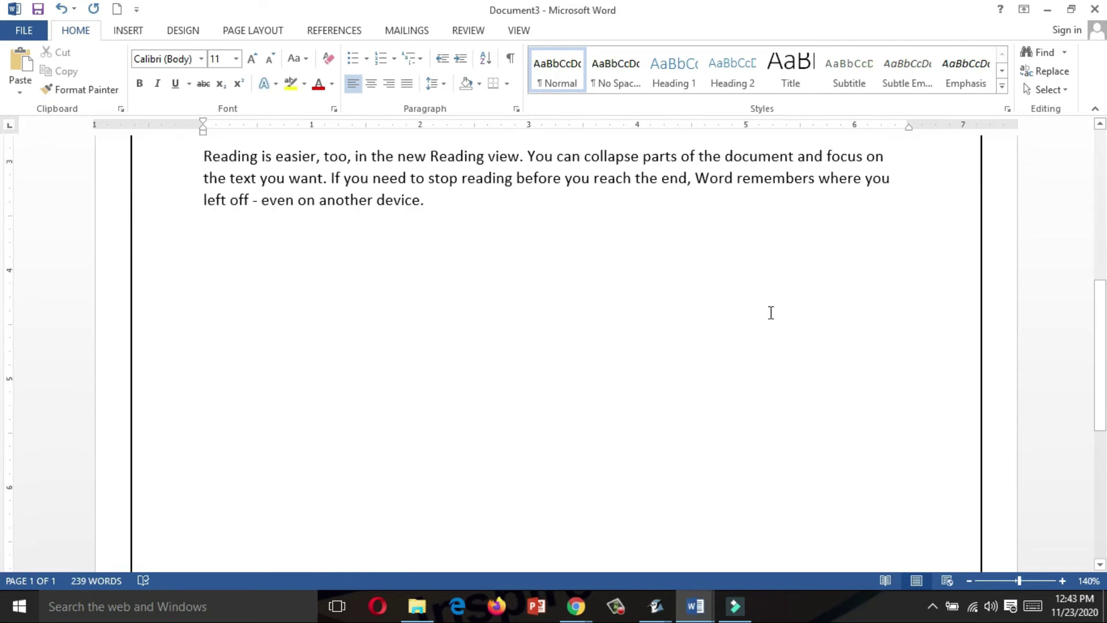
{"action": "scroll", "coordinate": [771, 311], "scroll_direction": "down", "scroll_amount": 1}
{"action": "scroll", "coordinate": [901, 331], "scroll_direction": "down", "scroll_amount": 1}
{"action": "scroll", "coordinate": [962, 346], "scroll_direction": "up", "scroll_amount": 1}
{"action": "scroll", "coordinate": [969, 321], "scroll_direction": "up", "scroll_amount": 3}
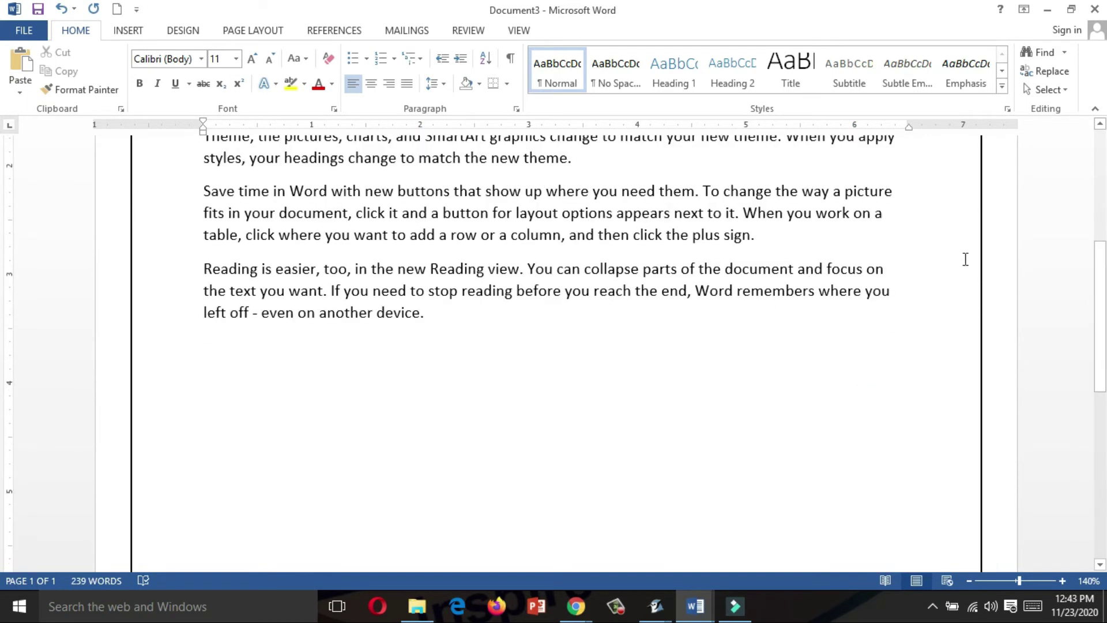
{"action": "scroll", "coordinate": [971, 259], "scroll_direction": "up", "scroll_amount": 3}
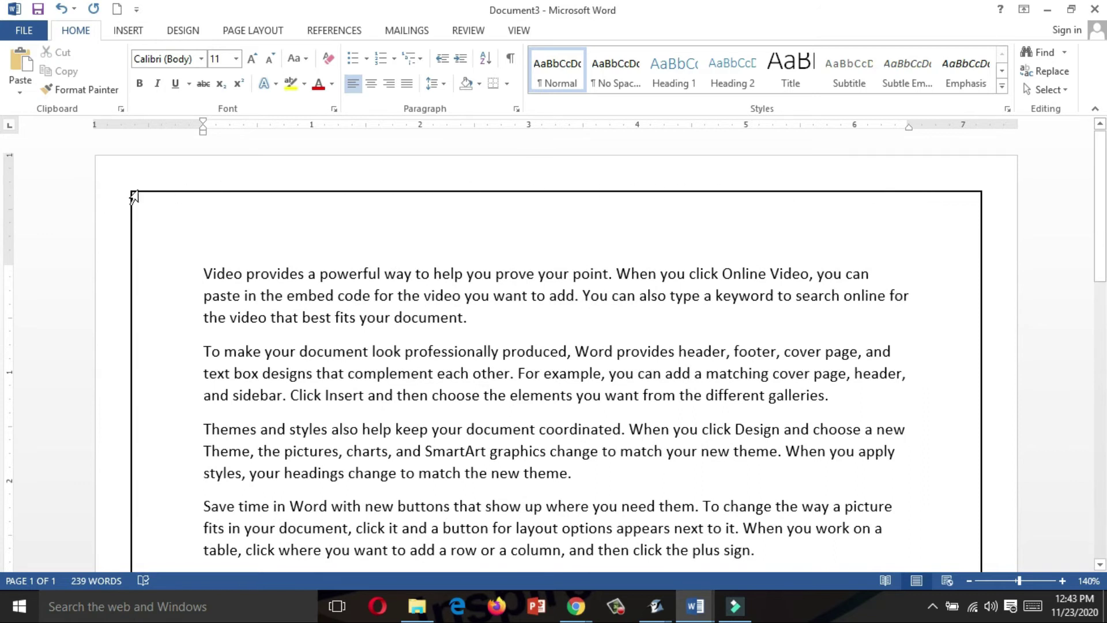
Step: Set the border colour to dark blue in Borders and Shading, then close it
{"action": "left_click", "coordinate": [507, 84]}
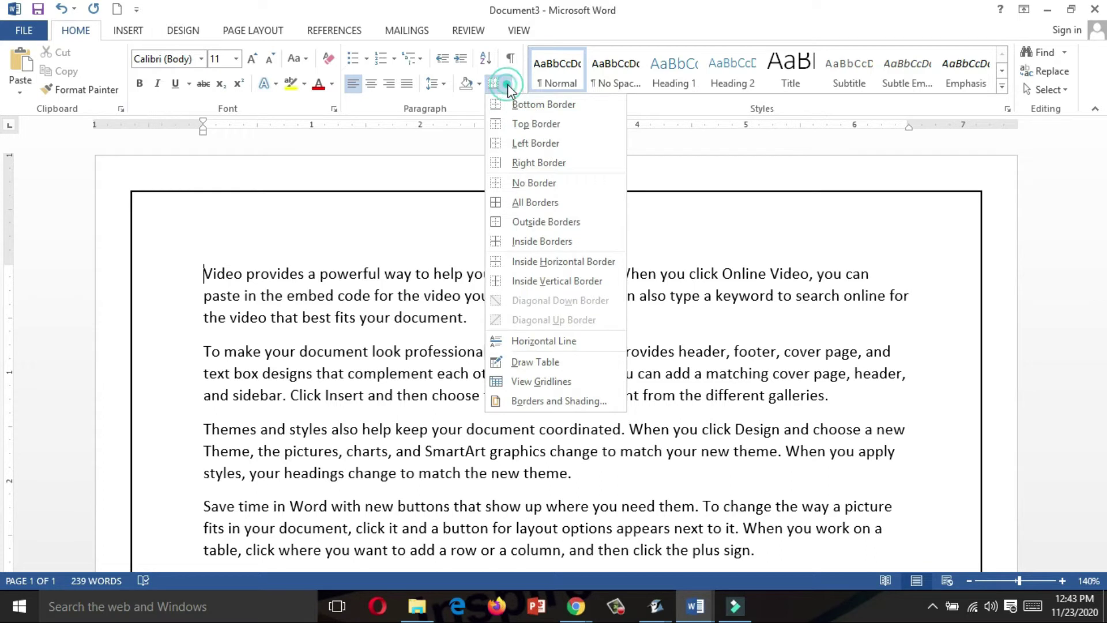
{"action": "left_click", "coordinate": [550, 400]}
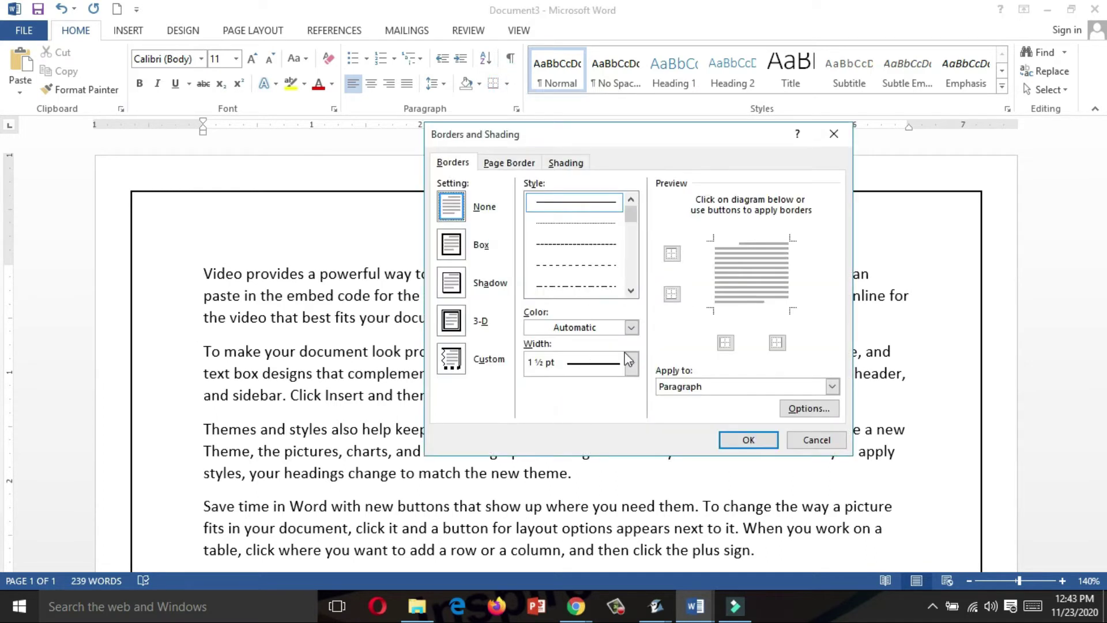
{"action": "left_click", "coordinate": [631, 327]}
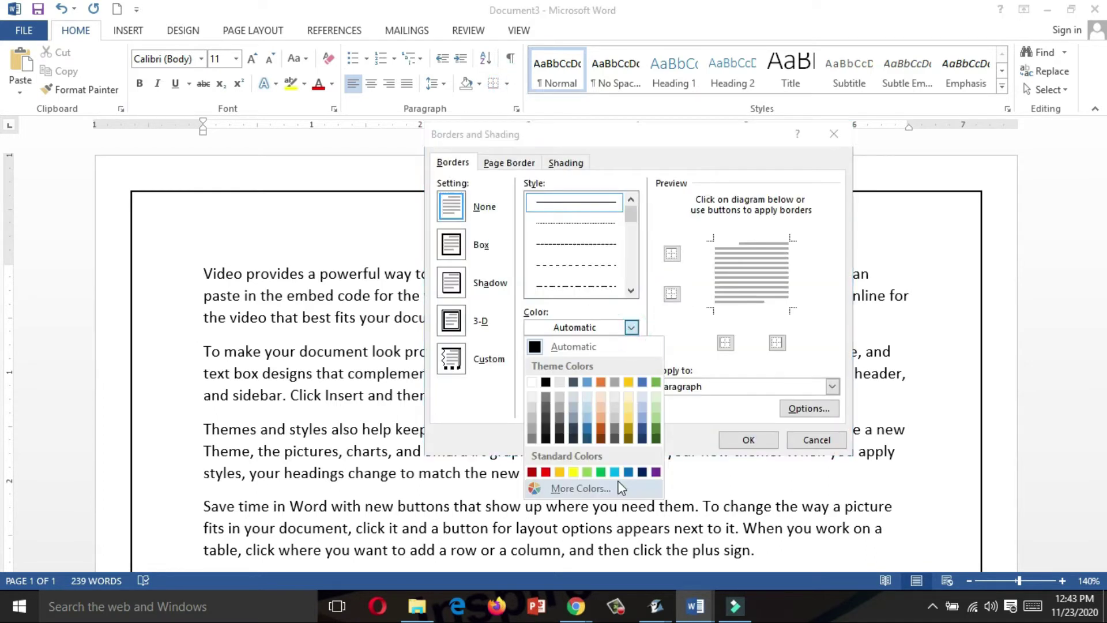
{"action": "left_click", "coordinate": [642, 471]}
{"action": "left_click", "coordinate": [736, 442]}
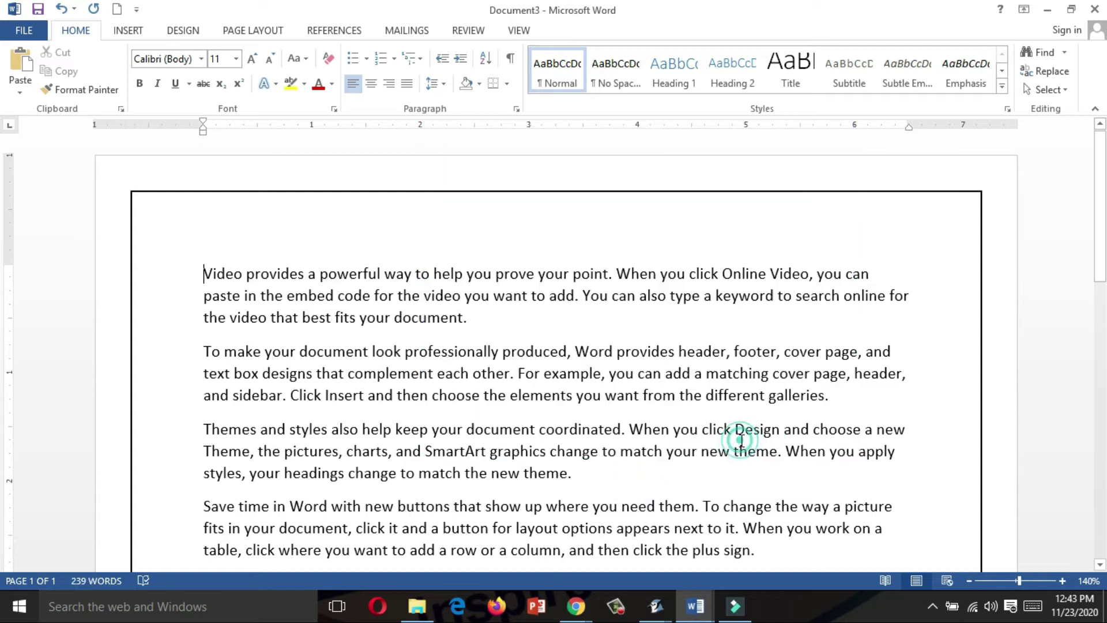
{"action": "left_click", "coordinate": [721, 273]}
Step: With the caret before 'Video', set the border colour to red and apply it
{"action": "left_click", "coordinate": [614, 196]}
{"action": "left_click", "coordinate": [507, 84]}
{"action": "left_click", "coordinate": [321, 375]}
{"action": "left_click", "coordinate": [206, 274]}
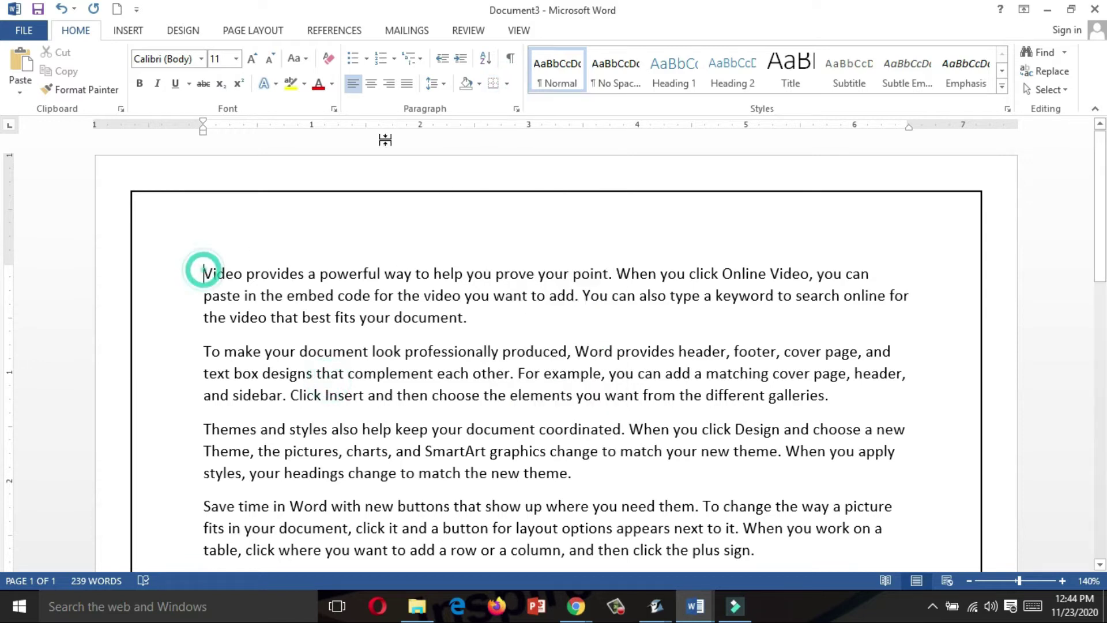
{"action": "left_click", "coordinate": [507, 83]}
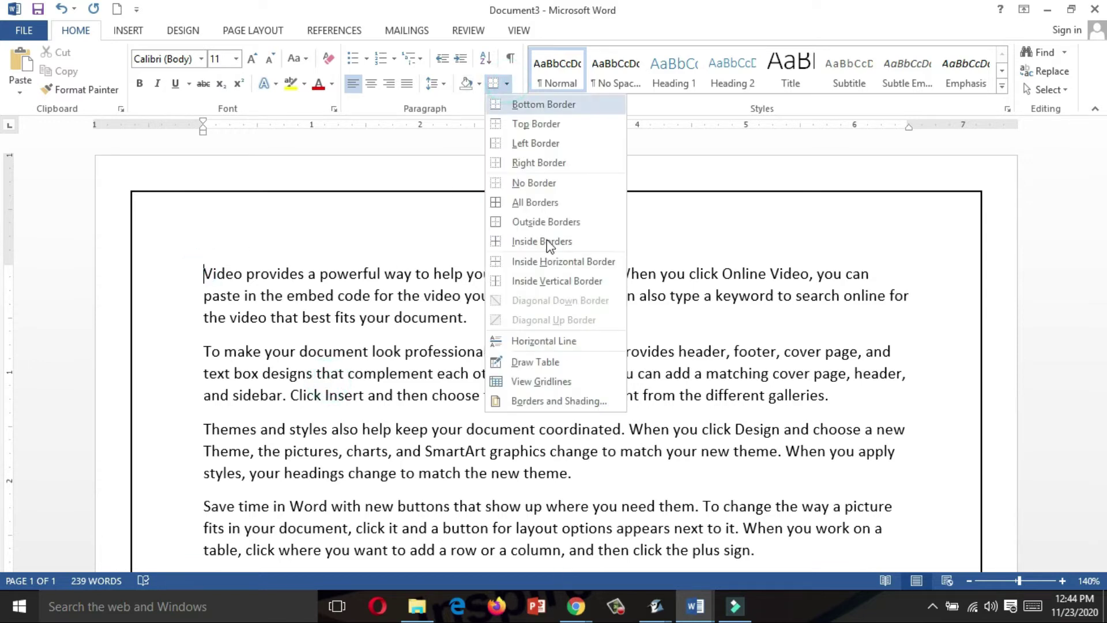
{"action": "left_click", "coordinate": [529, 401]}
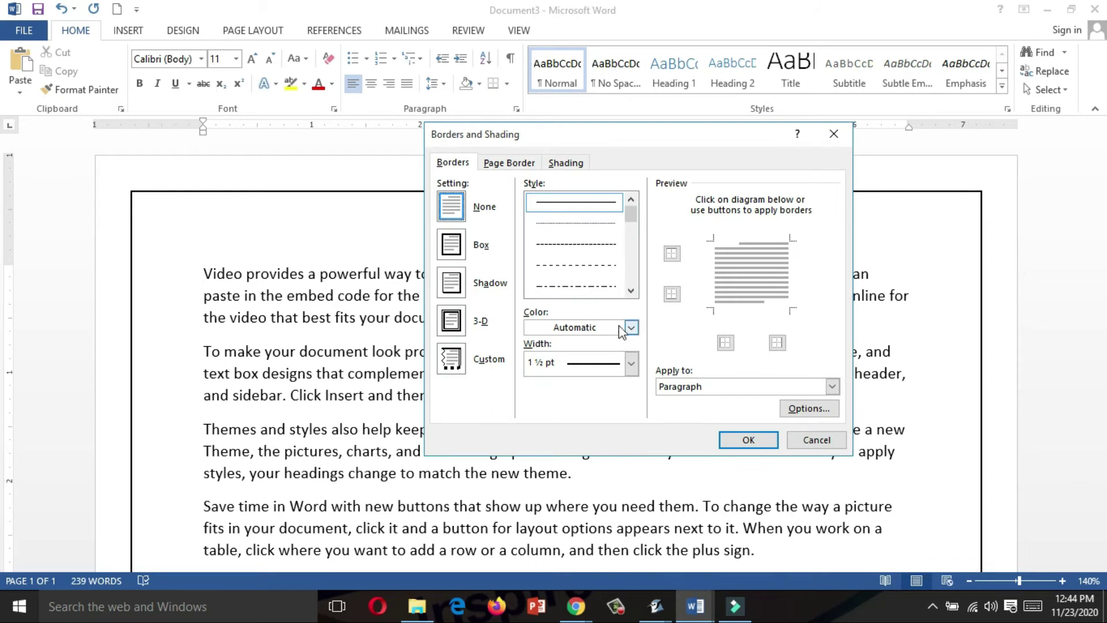
{"action": "left_click", "coordinate": [631, 327]}
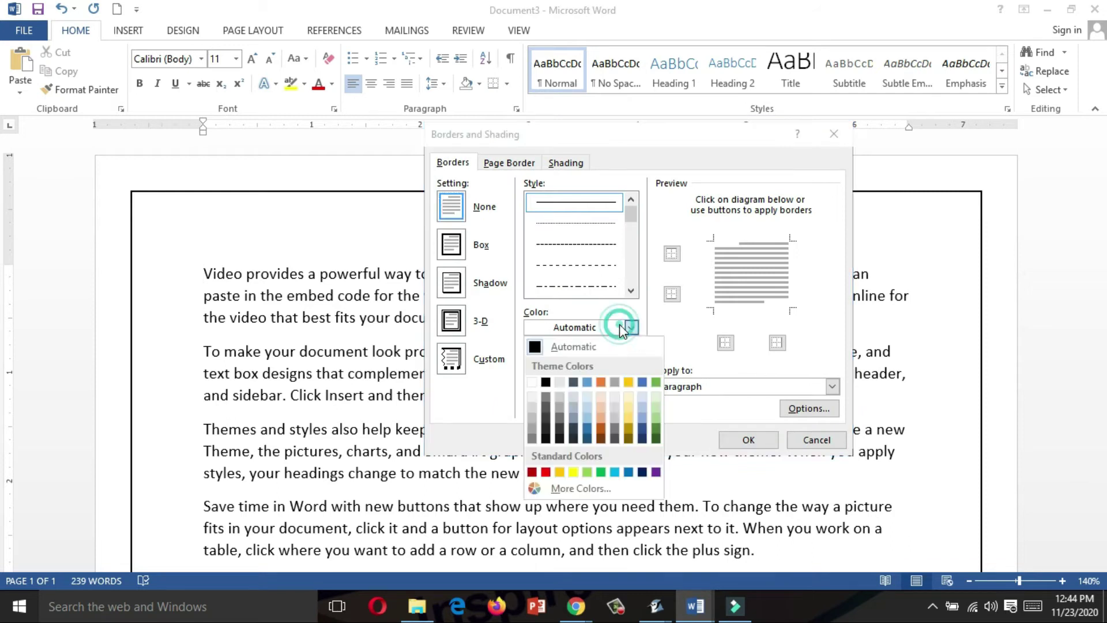
{"action": "left_click", "coordinate": [546, 472]}
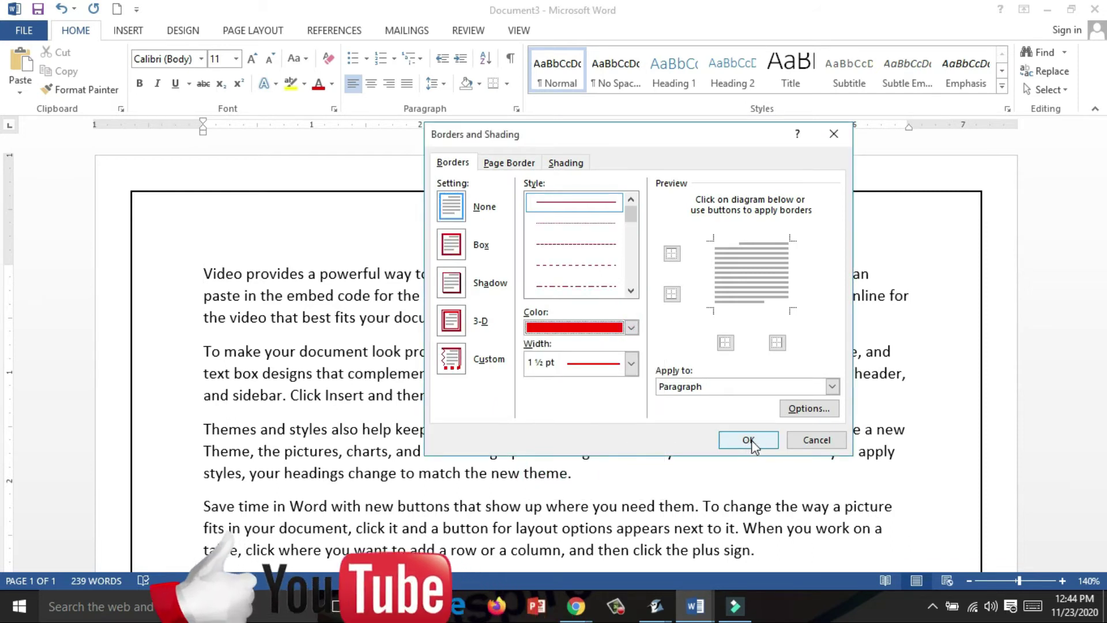
{"action": "left_click", "coordinate": [744, 440]}
{"action": "left_click", "coordinate": [425, 232]}
{"action": "left_click", "coordinate": [417, 218]}
Step: Undo the last border change, then apply a red Box page border
{"action": "key", "text": "ctrl+z"}
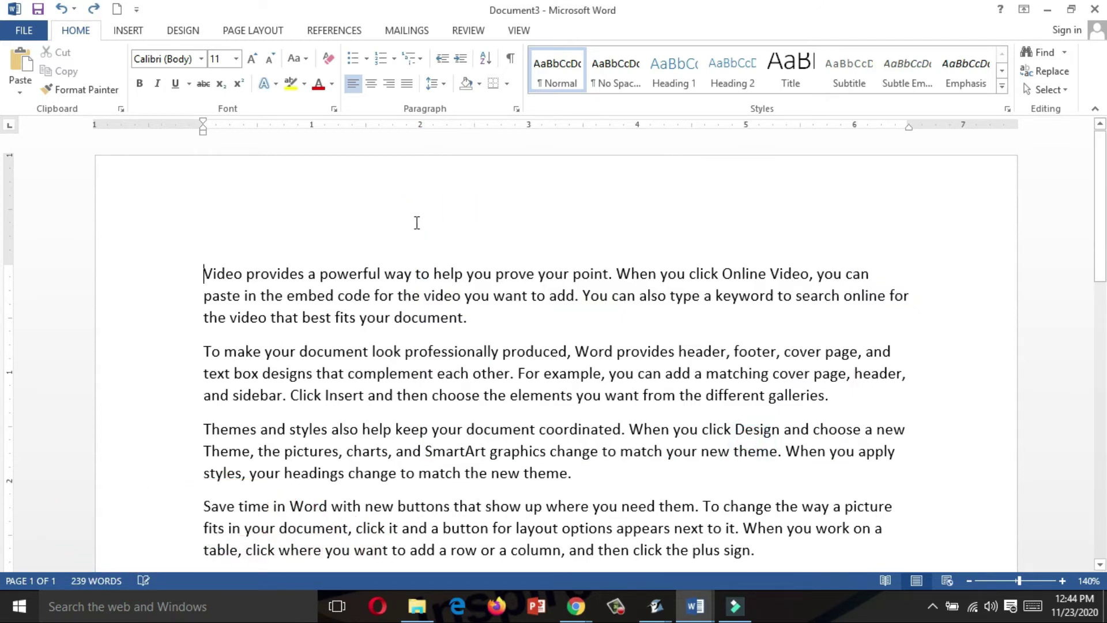
{"action": "left_click", "coordinate": [480, 84]}
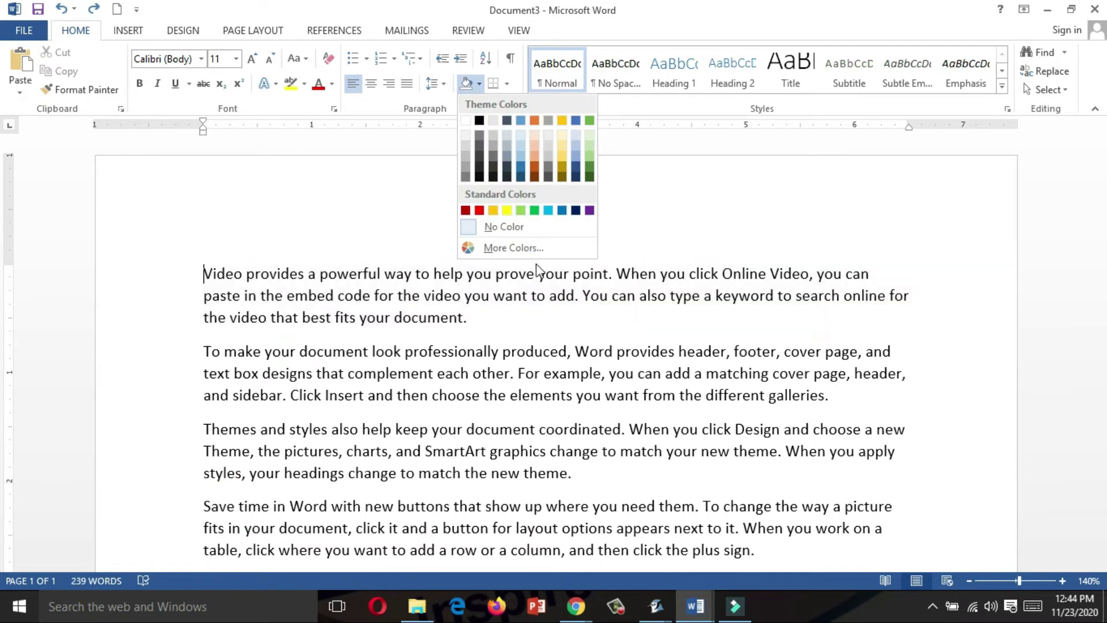
{"action": "left_click", "coordinate": [507, 86]}
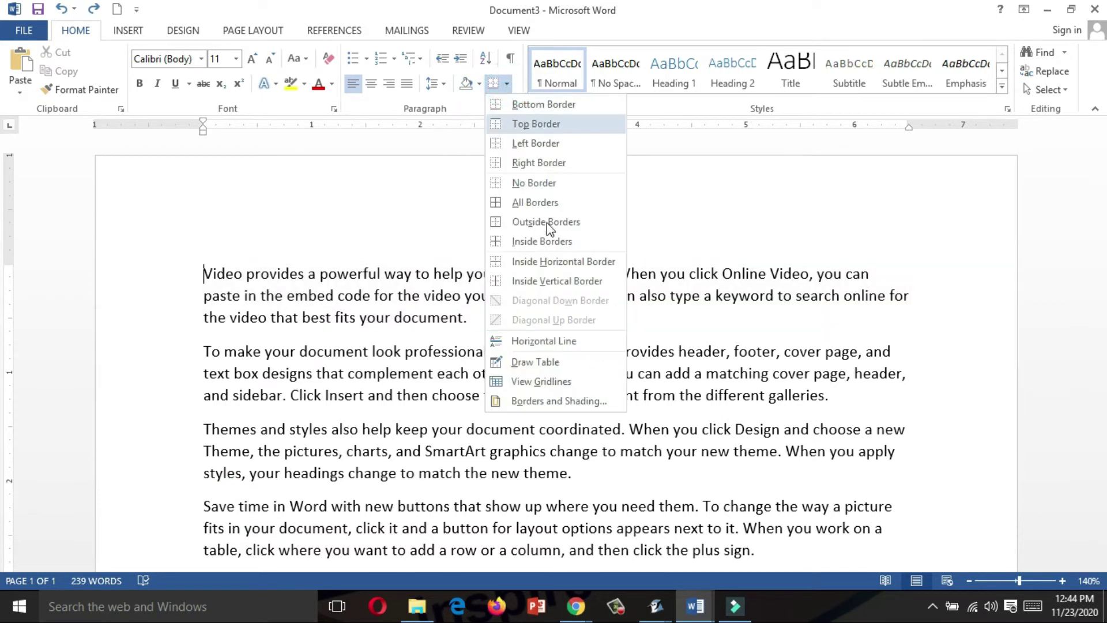
{"action": "left_click", "coordinate": [557, 397]}
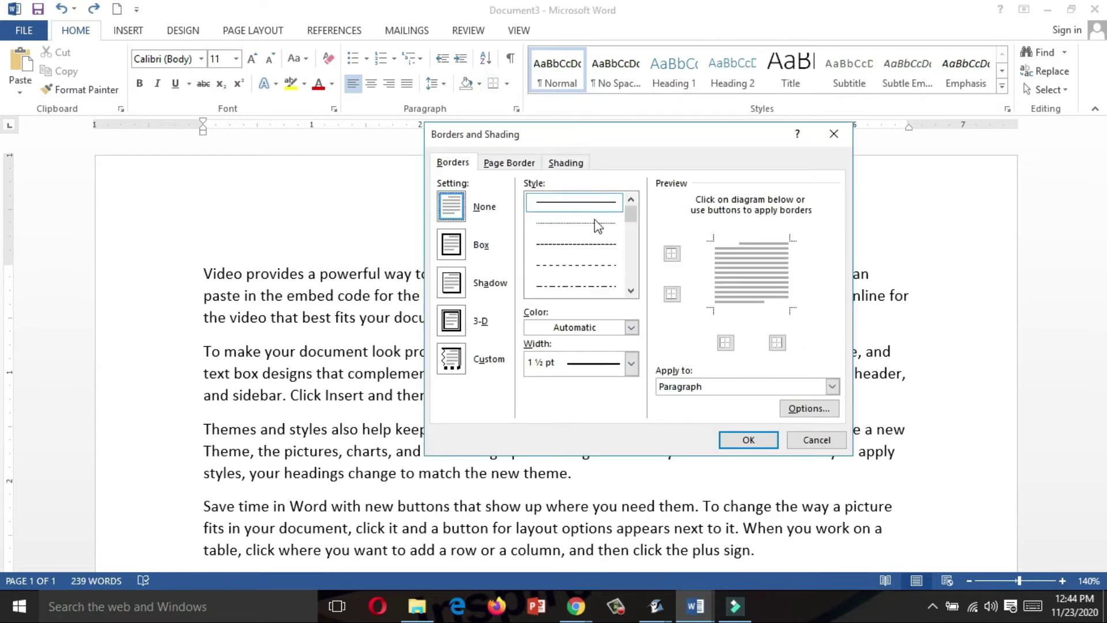
{"action": "left_click", "coordinate": [508, 163]}
{"action": "left_click", "coordinate": [467, 254]}
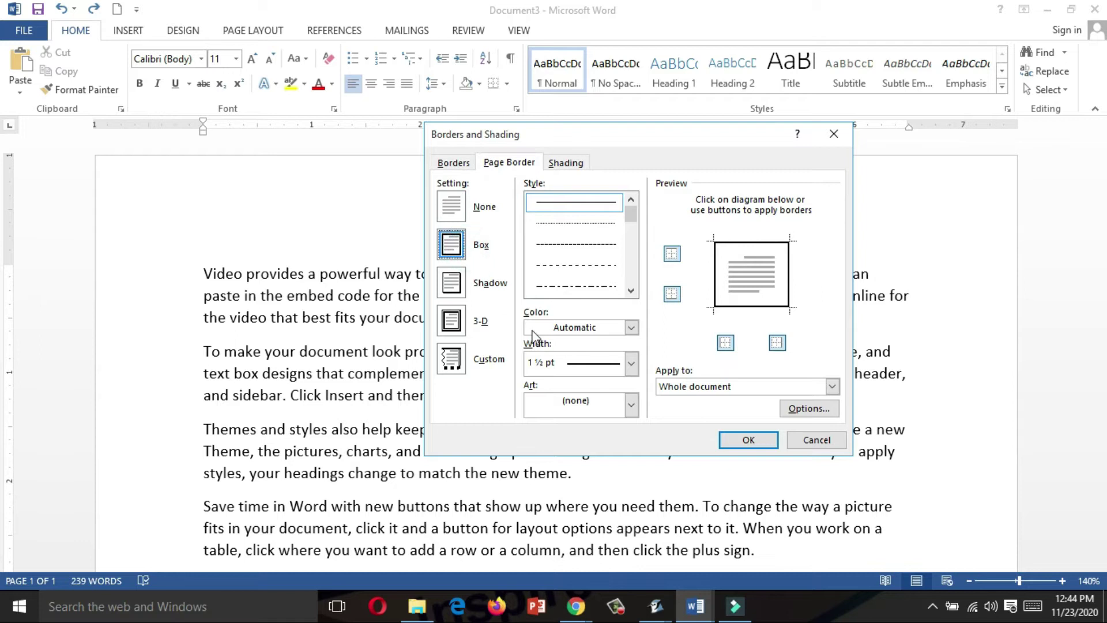
{"action": "left_click", "coordinate": [632, 327]}
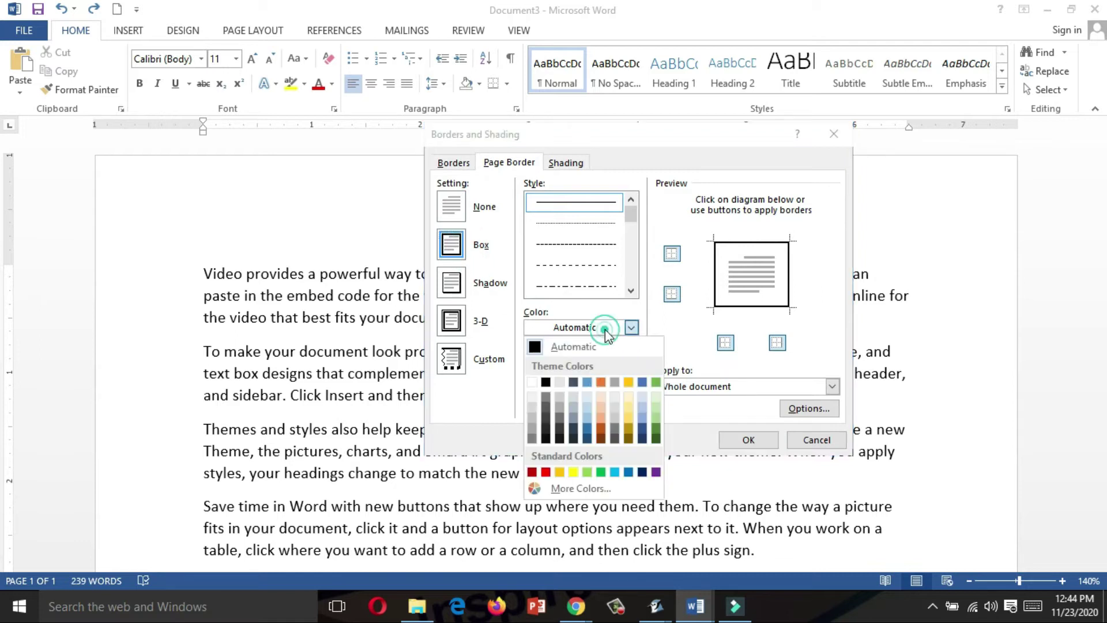
{"action": "left_click", "coordinate": [545, 472]}
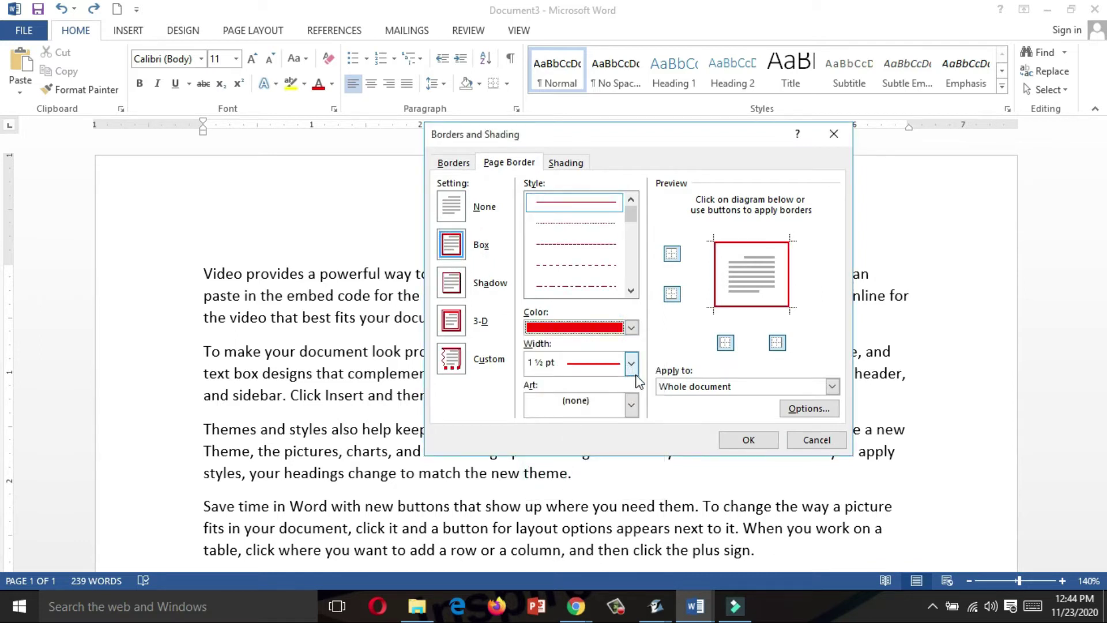
{"action": "left_click", "coordinate": [749, 440]}
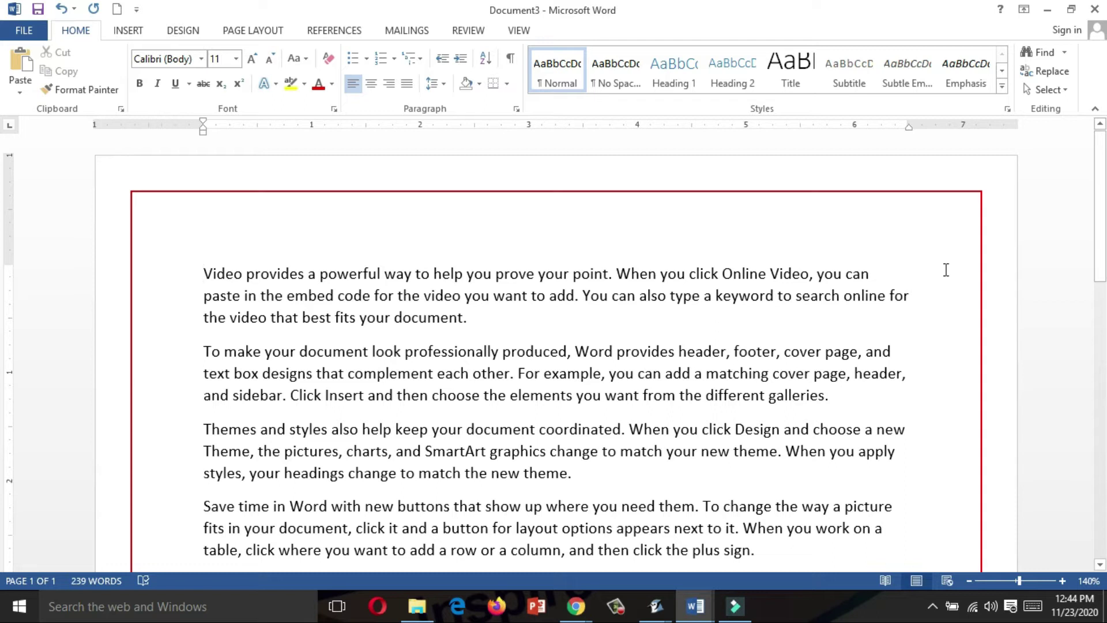
Step: Undo the red page border and try the yellow stars art page border
{"action": "key", "text": "ctrl+z"}
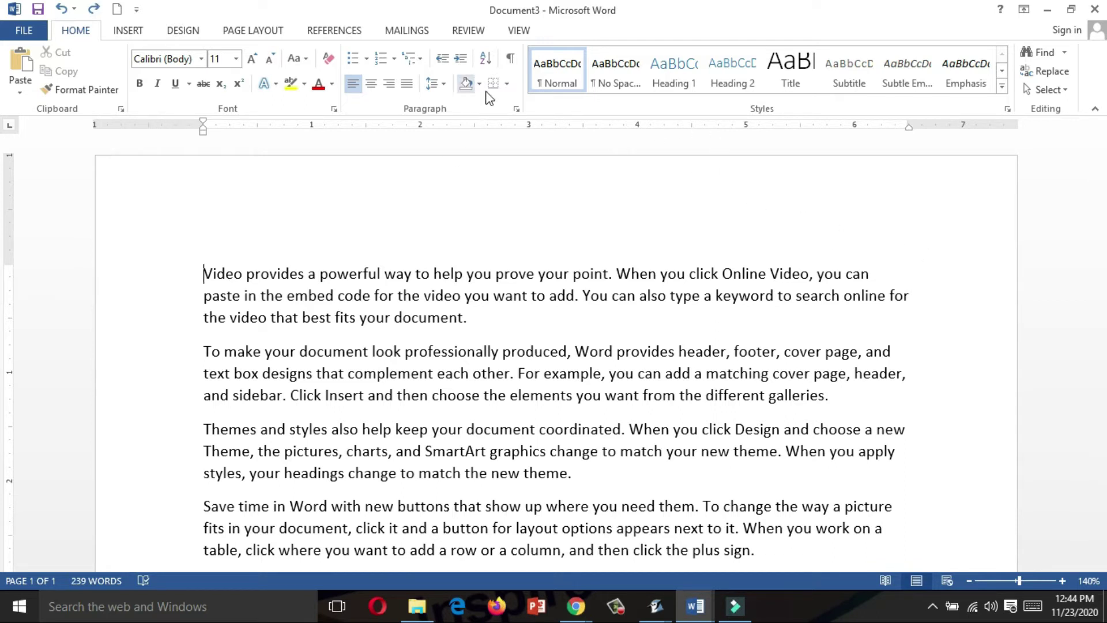
{"action": "left_click", "coordinate": [507, 84]}
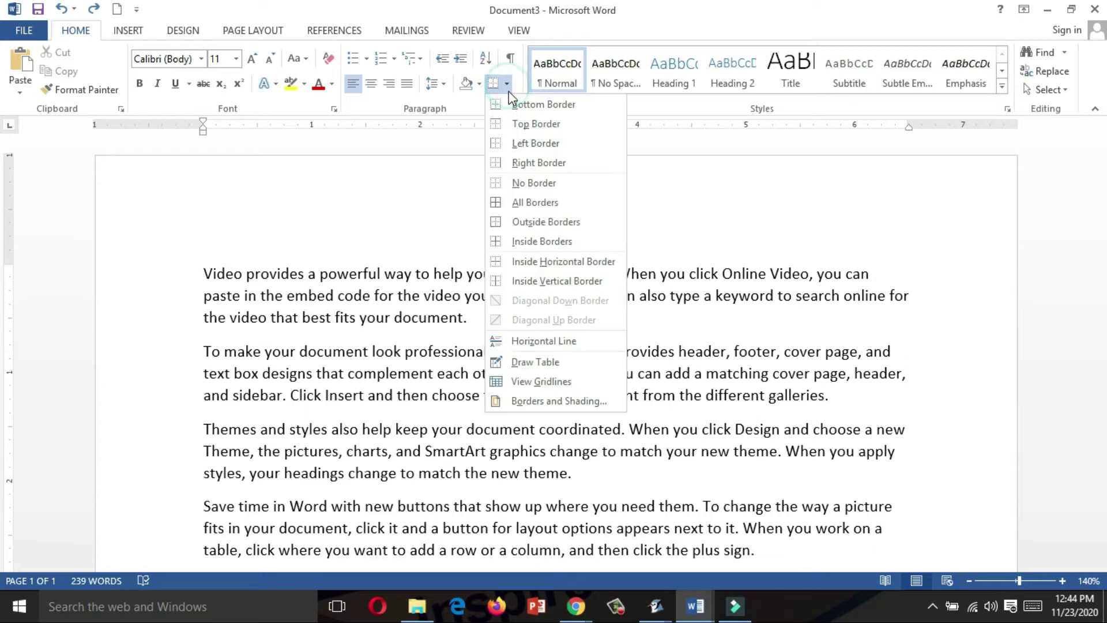
{"action": "left_click", "coordinate": [562, 402]}
{"action": "left_click", "coordinate": [525, 165]}
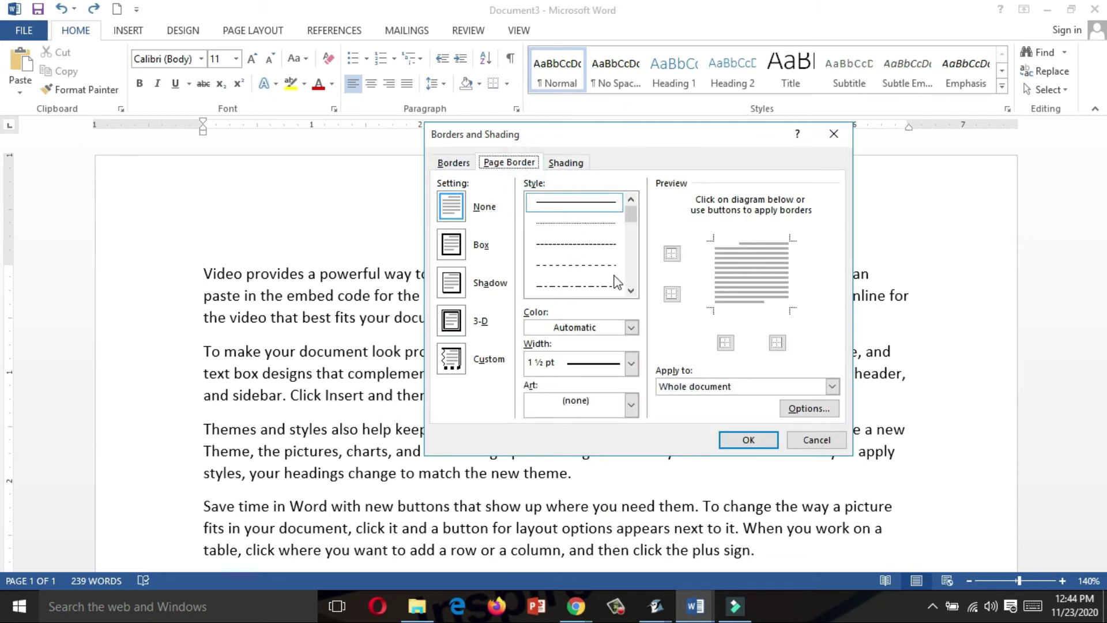
{"action": "left_click", "coordinate": [631, 404]}
{"action": "scroll", "coordinate": [619, 441], "scroll_direction": "down", "scroll_amount": 3}
{"action": "scroll", "coordinate": [619, 452], "scroll_direction": "down", "scroll_amount": 3}
{"action": "scroll", "coordinate": [619, 453], "scroll_direction": "down", "scroll_amount": 3}
{"action": "scroll", "coordinate": [619, 452], "scroll_direction": "down", "scroll_amount": 3}
{"action": "scroll", "coordinate": [619, 452], "scroll_direction": "down", "scroll_amount": 3}
{"action": "scroll", "coordinate": [619, 453], "scroll_direction": "down", "scroll_amount": 3}
{"action": "scroll", "coordinate": [619, 455], "scroll_direction": "down", "scroll_amount": 1}
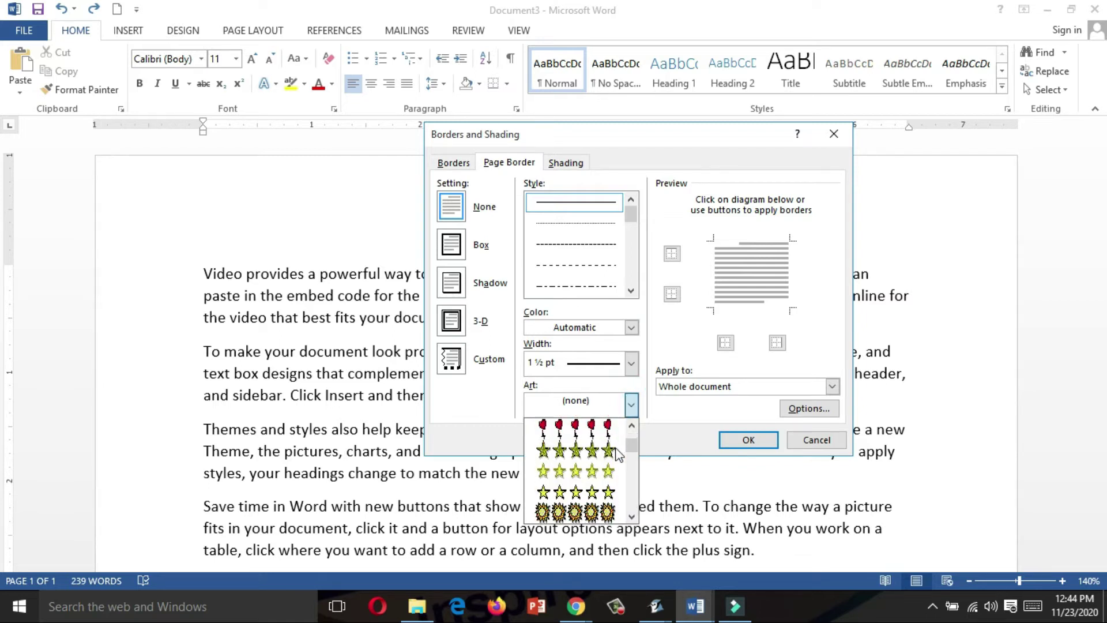
{"action": "scroll", "coordinate": [618, 454], "scroll_direction": "down", "scroll_amount": 2}
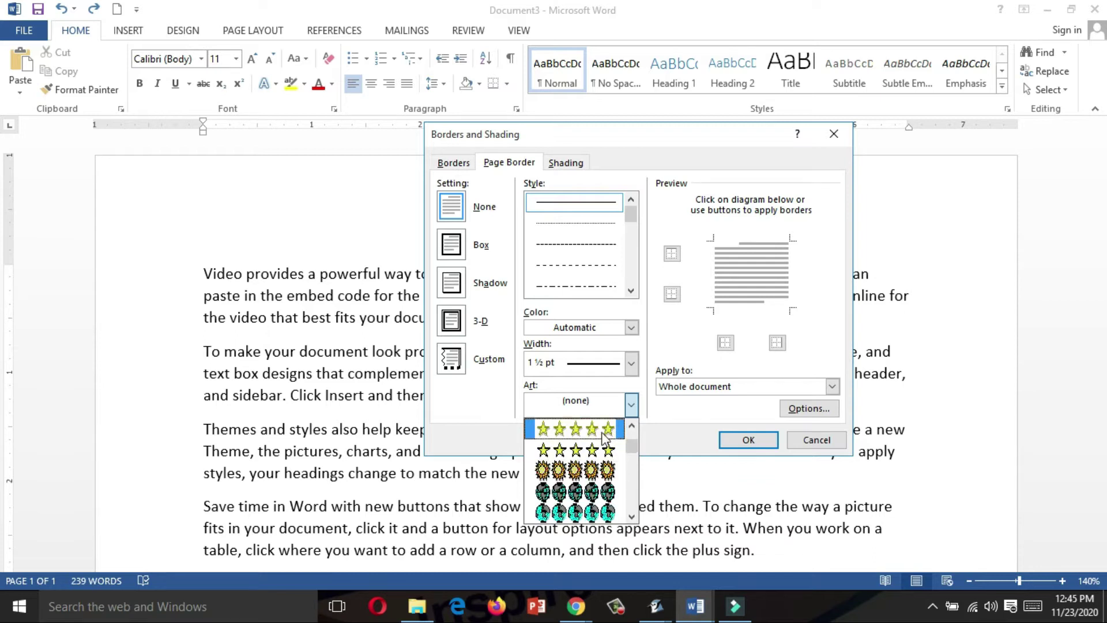
{"action": "left_click", "coordinate": [602, 431]}
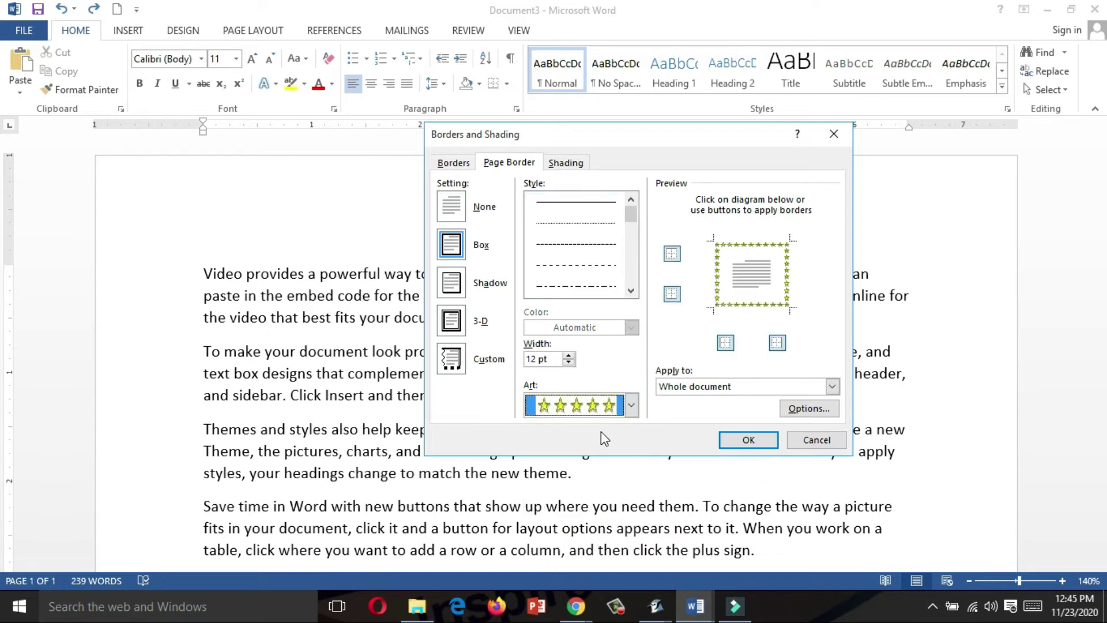
Step: Try the pencil art, then settle on the black ornamental art page border
{"action": "left_click", "coordinate": [631, 405]}
{"action": "scroll", "coordinate": [629, 448], "scroll_direction": "down", "scroll_amount": 2}
{"action": "left_click", "coordinate": [600, 519]}
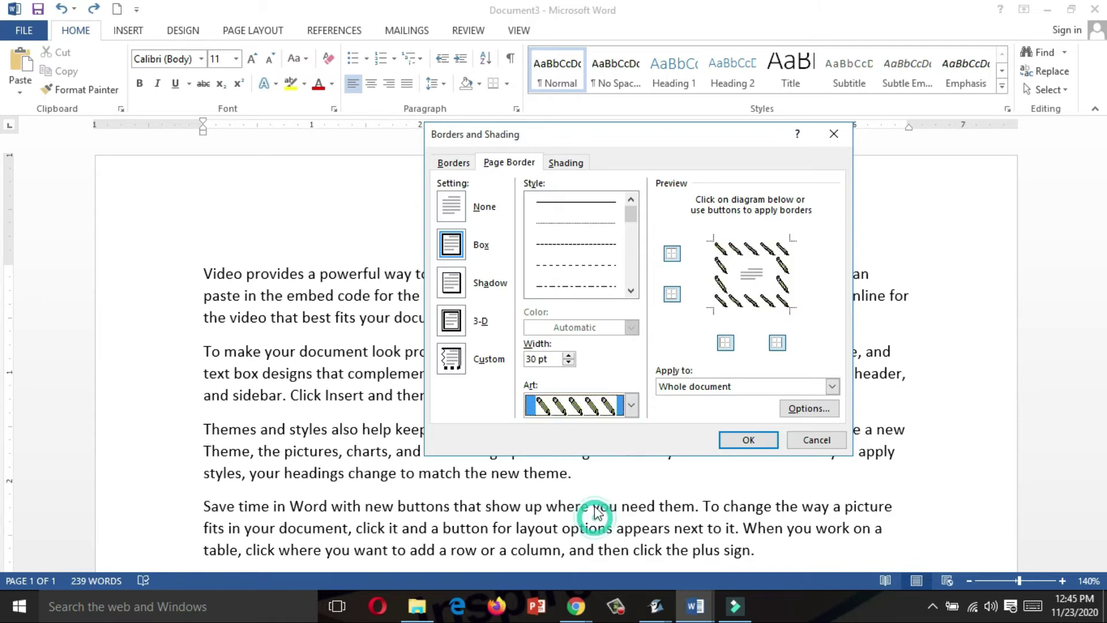
{"action": "left_click", "coordinate": [632, 405]}
{"action": "scroll", "coordinate": [623, 442], "scroll_direction": "down", "scroll_amount": 2}
{"action": "scroll", "coordinate": [621, 439], "scroll_direction": "down", "scroll_amount": 2}
{"action": "scroll", "coordinate": [621, 435], "scroll_direction": "down", "scroll_amount": 1}
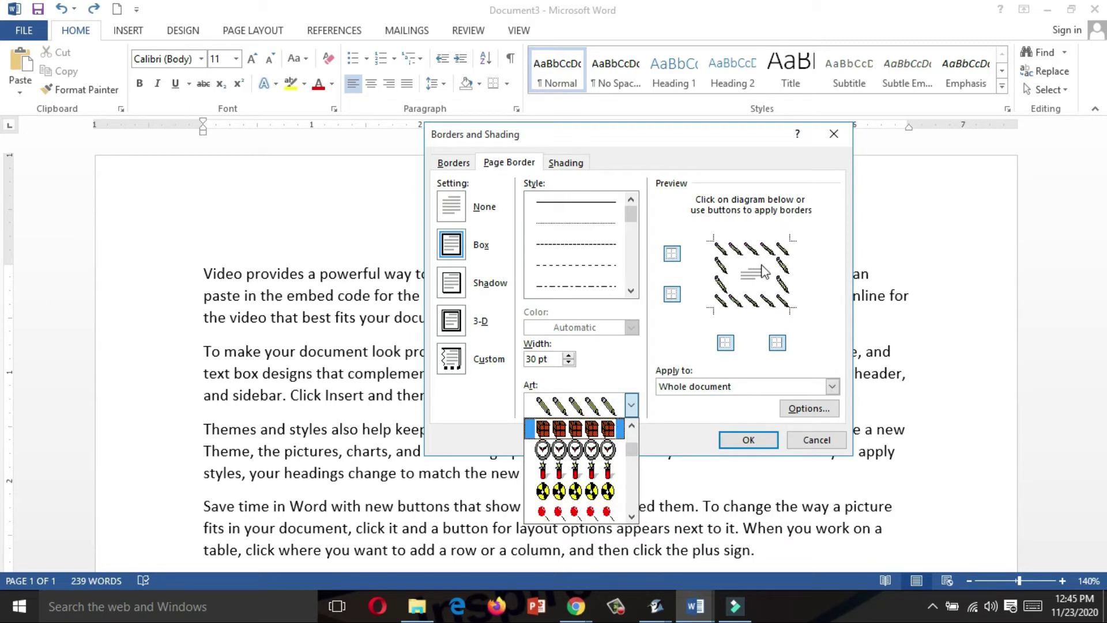
{"action": "scroll", "coordinate": [617, 378], "scroll_direction": "down", "scroll_amount": 2}
{"action": "scroll", "coordinate": [620, 410], "scroll_direction": "down", "scroll_amount": 1}
{"action": "scroll", "coordinate": [617, 438], "scroll_direction": "down", "scroll_amount": 1}
{"action": "scroll", "coordinate": [612, 465], "scroll_direction": "down", "scroll_amount": 2}
{"action": "scroll", "coordinate": [611, 464], "scroll_direction": "down", "scroll_amount": 2}
{"action": "scroll", "coordinate": [611, 464], "scroll_direction": "down", "scroll_amount": 2}
{"action": "scroll", "coordinate": [611, 464], "scroll_direction": "down", "scroll_amount": 2}
{"action": "scroll", "coordinate": [611, 464], "scroll_direction": "down", "scroll_amount": 2}
{"action": "scroll", "coordinate": [612, 464], "scroll_direction": "down", "scroll_amount": 2}
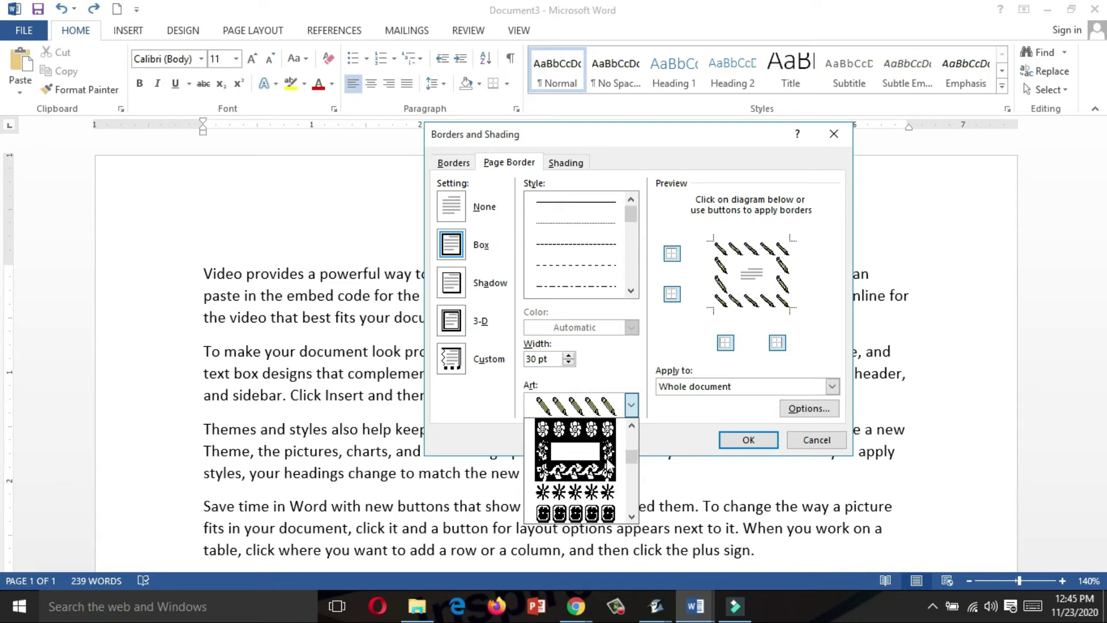
{"action": "left_click", "coordinate": [588, 512]}
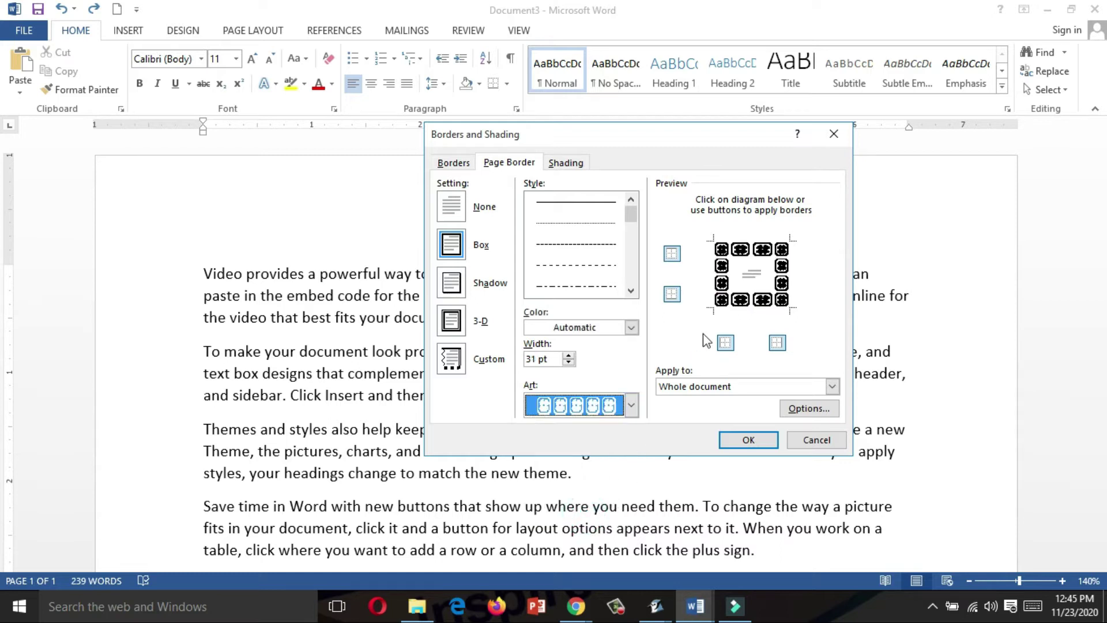
{"action": "left_click", "coordinate": [750, 440]}
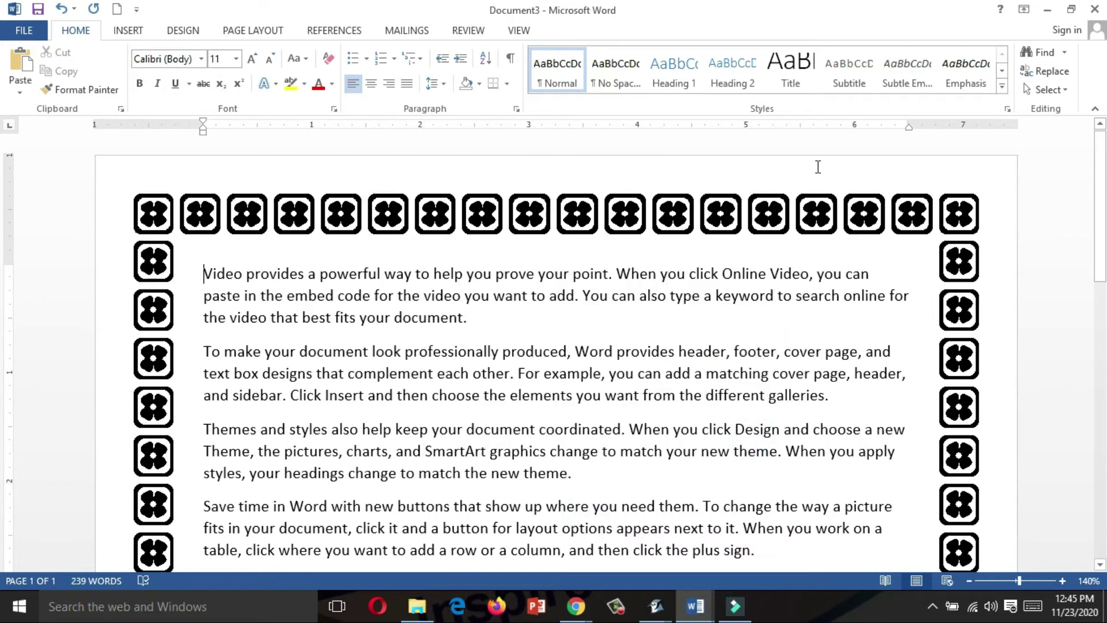
Step: Scroll the page, then open and close Borders and Shading without changes
{"action": "scroll", "coordinate": [554, 353], "scroll_direction": "down", "scroll_amount": 3}
{"action": "scroll", "coordinate": [554, 354], "scroll_direction": "down", "scroll_amount": 5}
{"action": "scroll", "coordinate": [554, 354], "scroll_direction": "down", "scroll_amount": 3}
{"action": "scroll", "coordinate": [554, 354], "scroll_direction": "down", "scroll_amount": 2}
{"action": "scroll", "coordinate": [936, 245], "scroll_direction": "up", "scroll_amount": 3}
{"action": "scroll", "coordinate": [936, 245], "scroll_direction": "up", "scroll_amount": 5}
{"action": "scroll", "coordinate": [935, 245], "scroll_direction": "up", "scroll_amount": 4}
{"action": "left_click", "coordinate": [480, 84]}
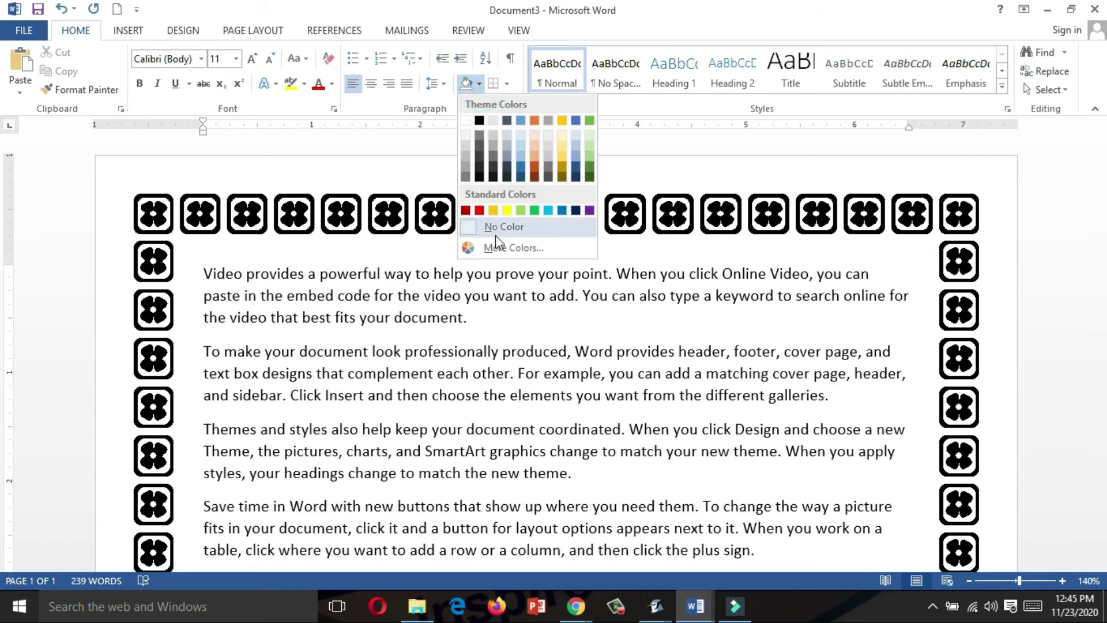
{"action": "left_click", "coordinate": [508, 85]}
{"action": "left_click", "coordinate": [542, 403]}
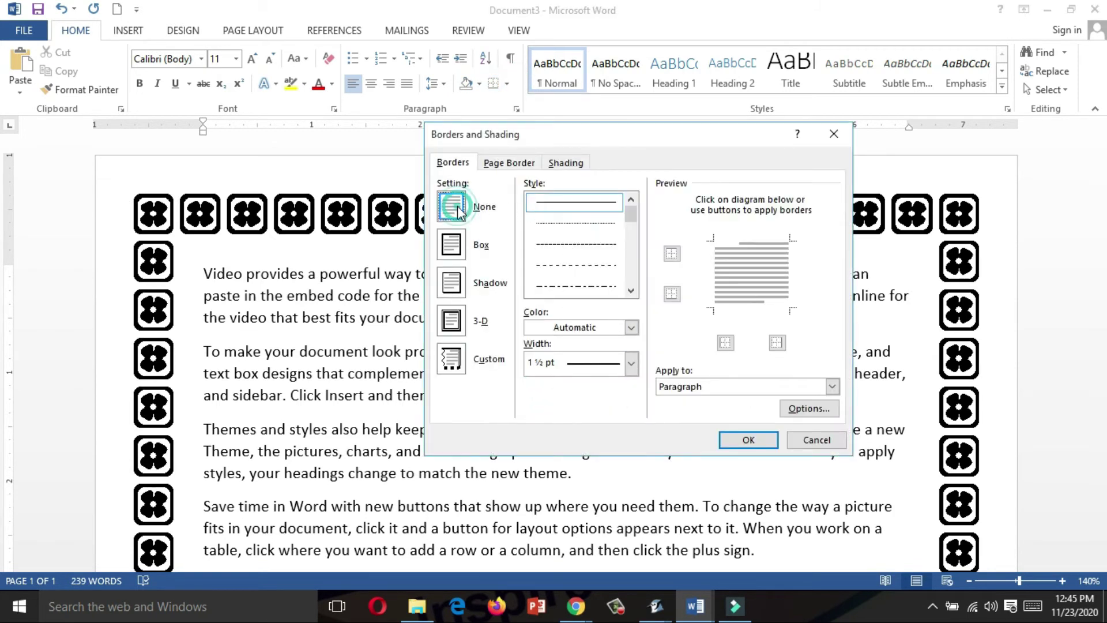
{"action": "left_click", "coordinate": [749, 440]}
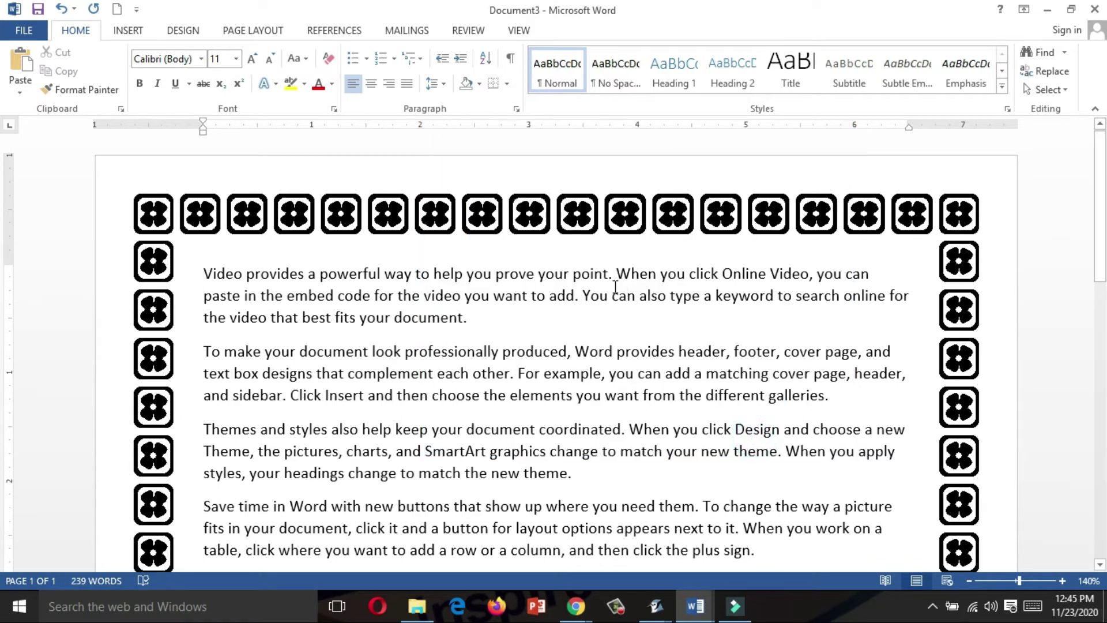
Step: Set the Page Border setting to None and apply it
{"action": "left_click", "coordinate": [507, 84]}
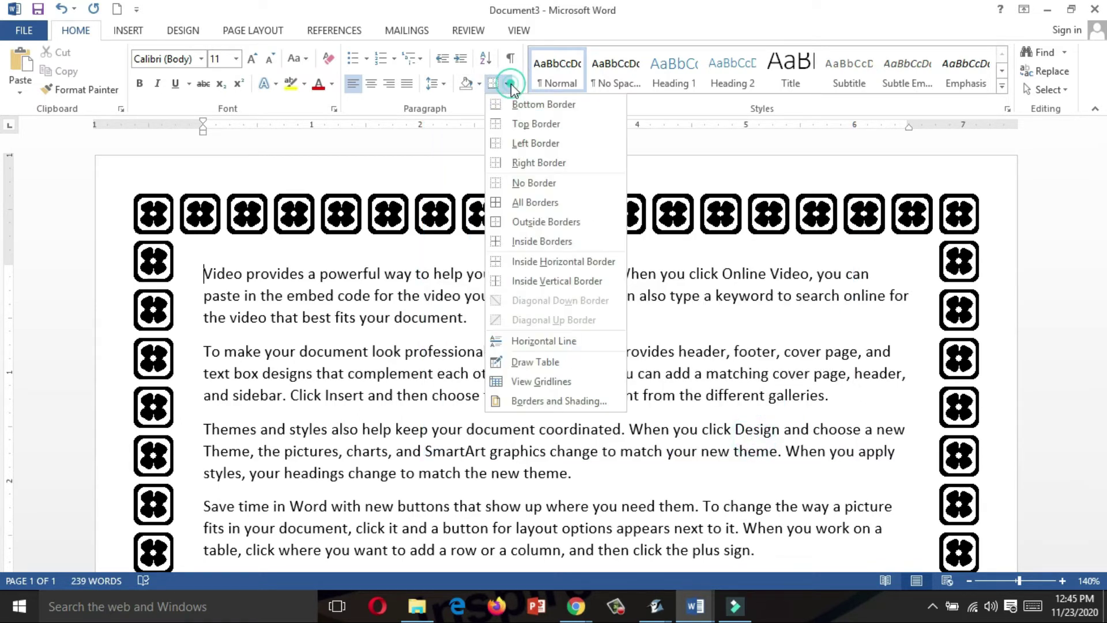
{"action": "left_click", "coordinate": [557, 400]}
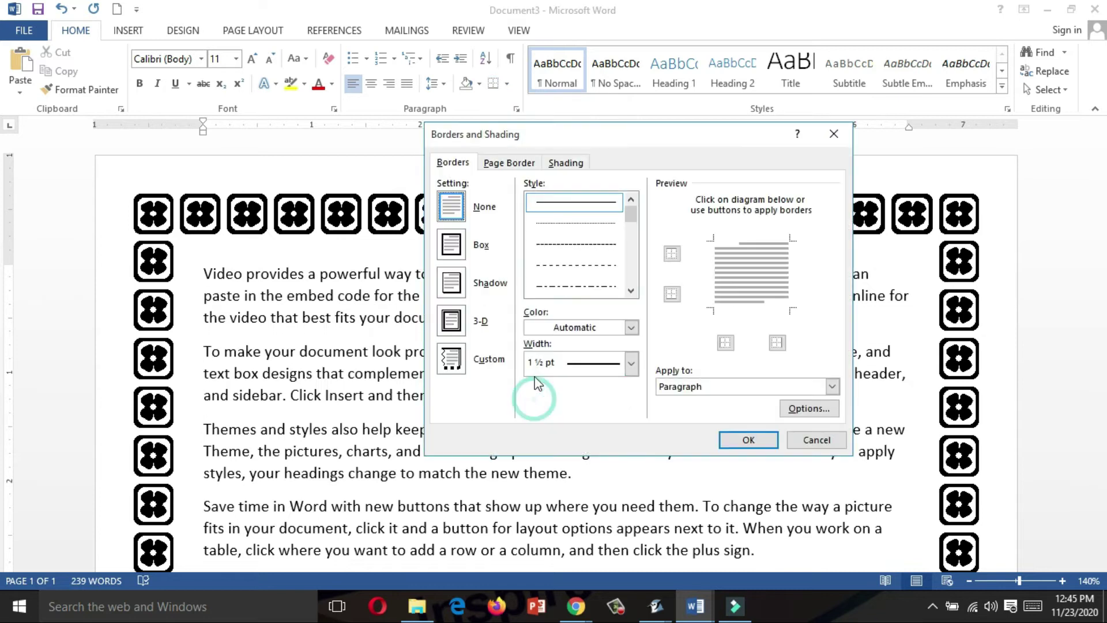
{"action": "left_click", "coordinate": [507, 163]}
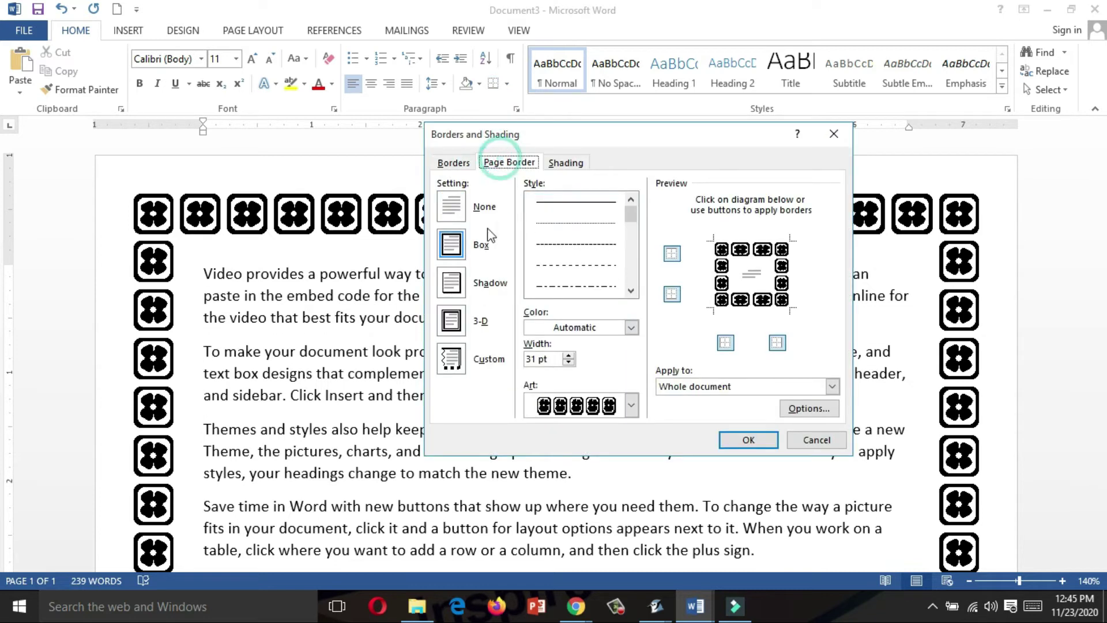
{"action": "left_click", "coordinate": [455, 213]}
{"action": "left_click", "coordinate": [729, 439]}
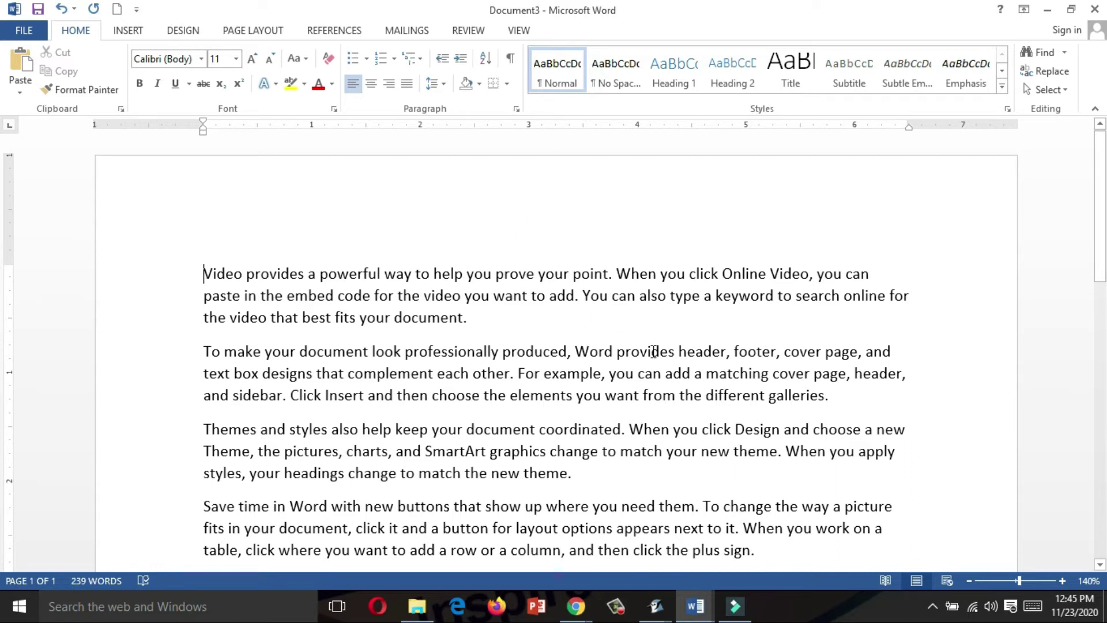
{"action": "scroll", "coordinate": [653, 351], "scroll_direction": "down", "scroll_amount": 3}
{"action": "scroll", "coordinate": [654, 351], "scroll_direction": "down", "scroll_amount": 2}
{"action": "scroll", "coordinate": [655, 349], "scroll_direction": "up", "scroll_amount": 5}
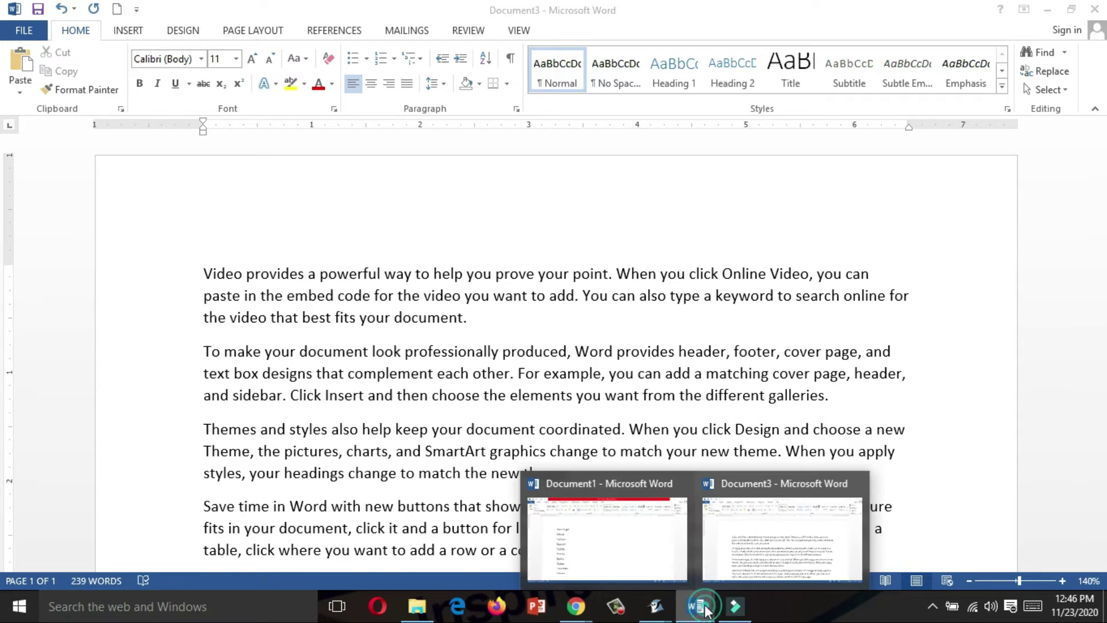
Step: Switch to Document1 and select its list of place names
{"action": "left_click", "coordinate": [664, 557]}
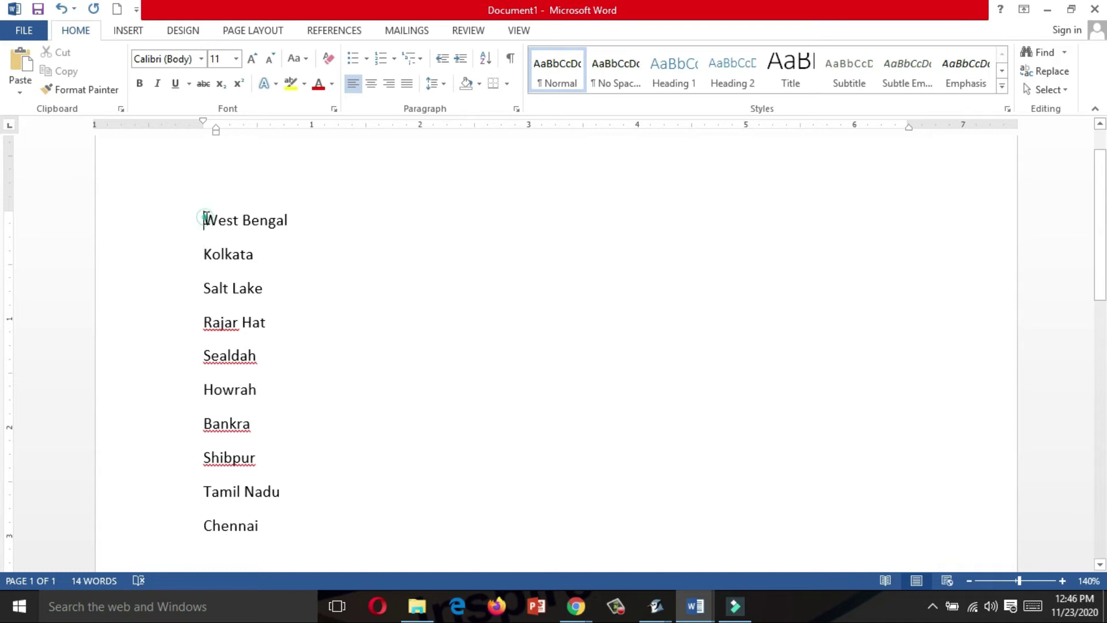
{"action": "left_click_drag", "start_coordinate": [209, 219], "coordinate": [297, 528]}
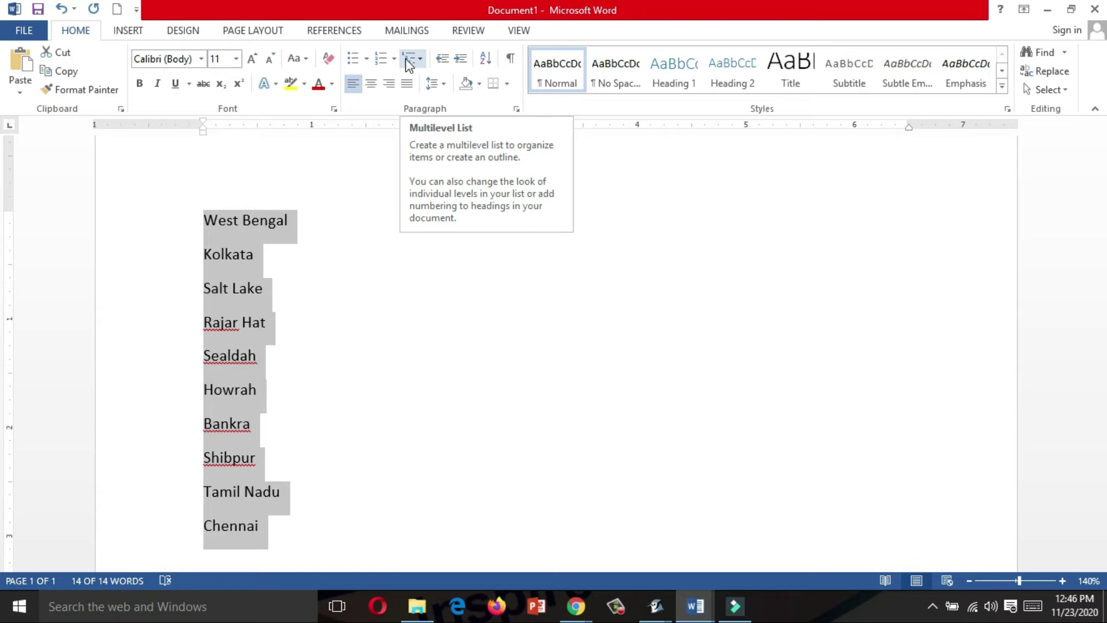
Step: Bullet the ten place names, trying arrowhead and diamond bullets before settling on check marks
{"action": "left_click", "coordinate": [355, 62]}
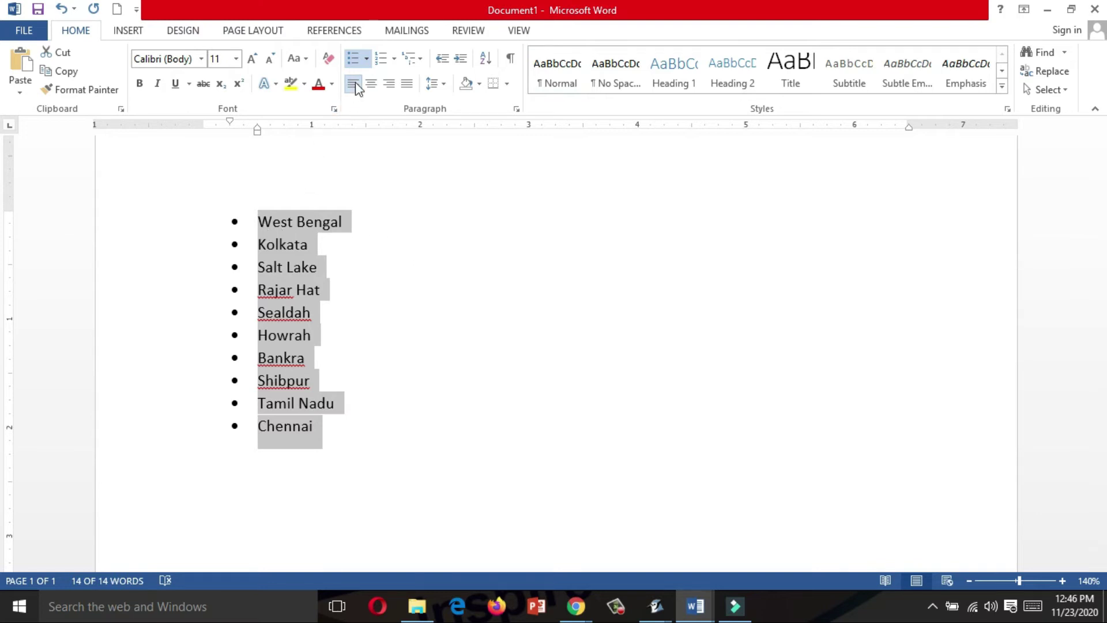
{"action": "left_click", "coordinate": [367, 58]}
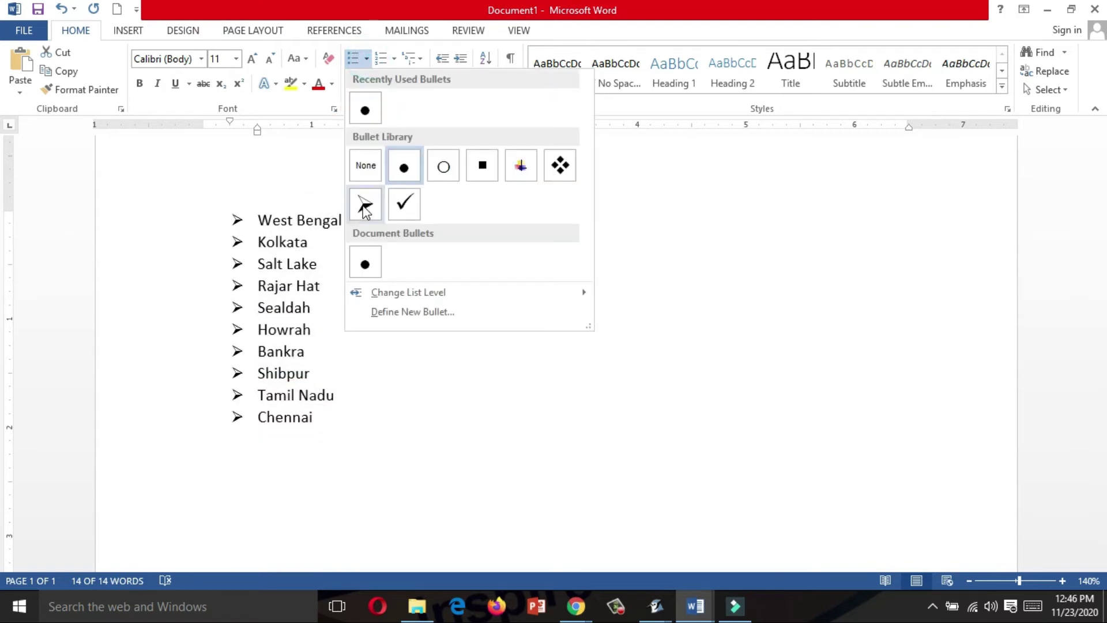
{"action": "left_click", "coordinate": [366, 205]}
{"action": "left_click", "coordinate": [368, 60]}
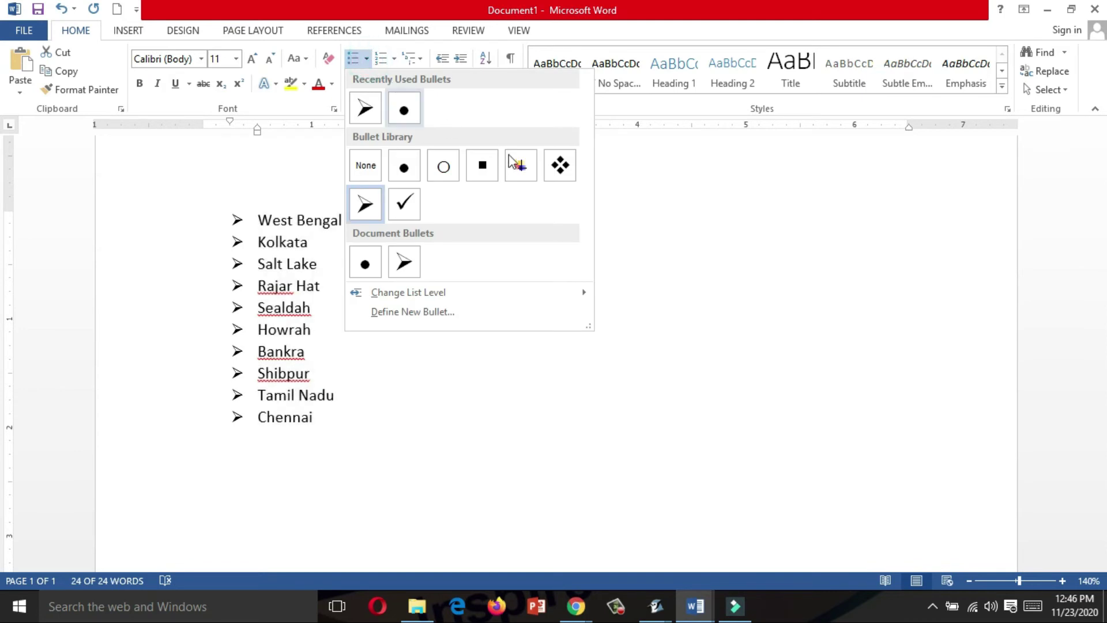
{"action": "left_click", "coordinate": [557, 165]}
{"action": "left_click", "coordinate": [367, 59]}
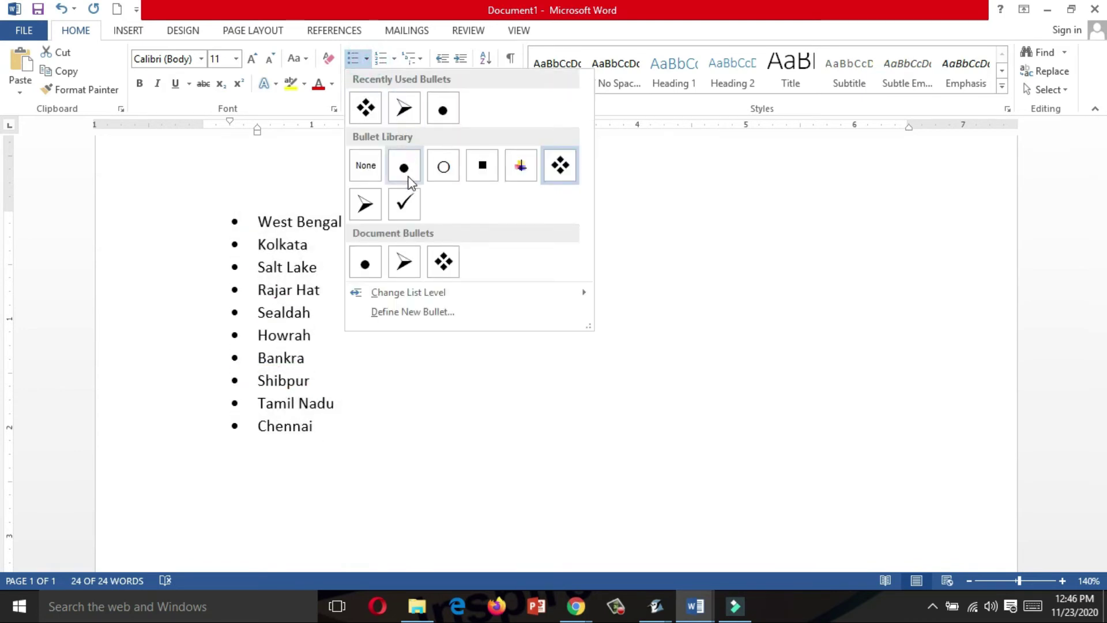
{"action": "left_click", "coordinate": [406, 204]}
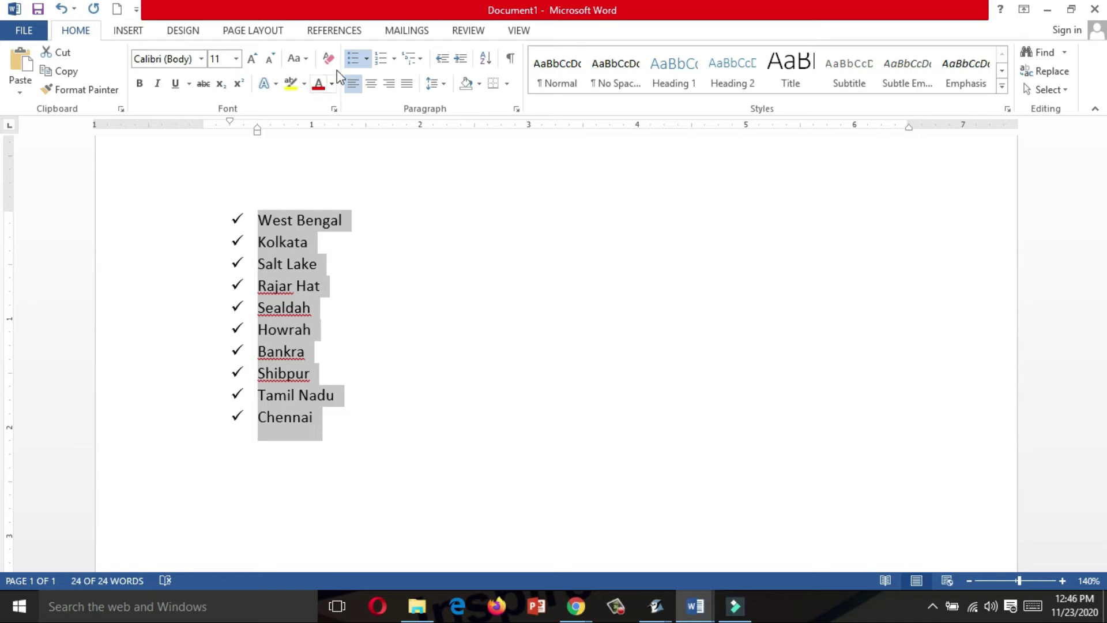
{"action": "left_click", "coordinate": [367, 59]}
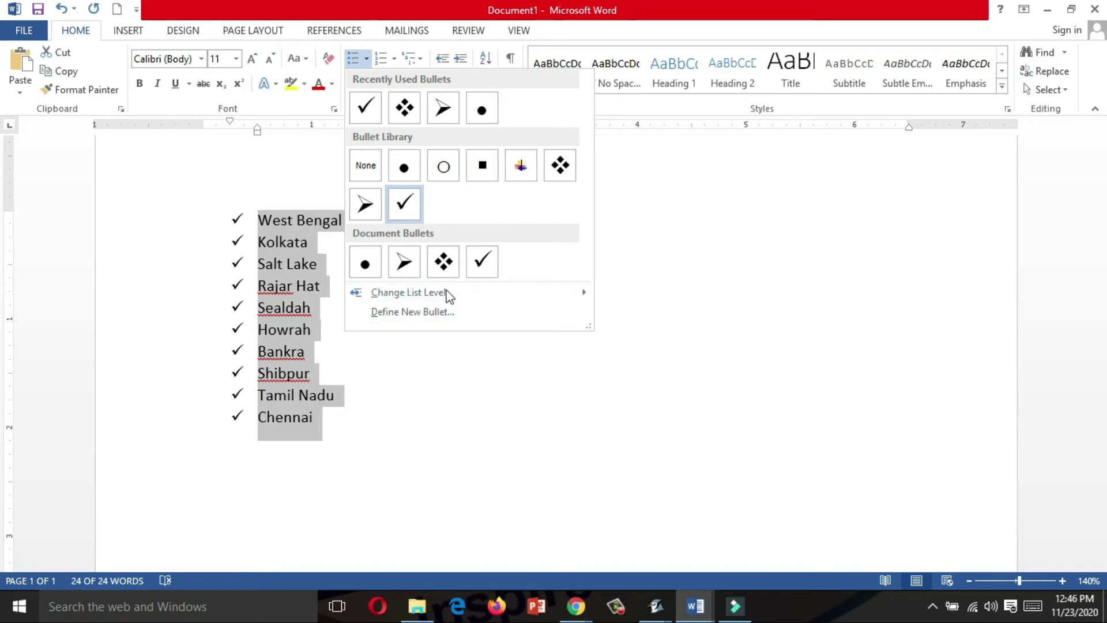
Step: Define a new bullet using the bold right-arrow symbol from Wingdings and apply it
{"action": "left_click", "coordinate": [435, 313]}
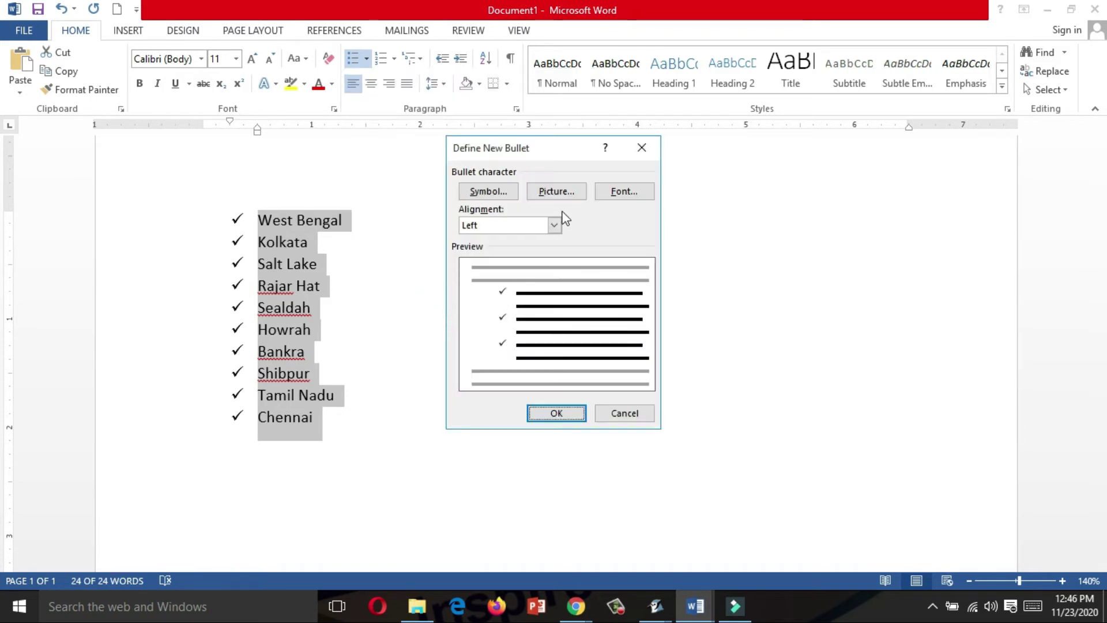
{"action": "left_click", "coordinate": [514, 192]}
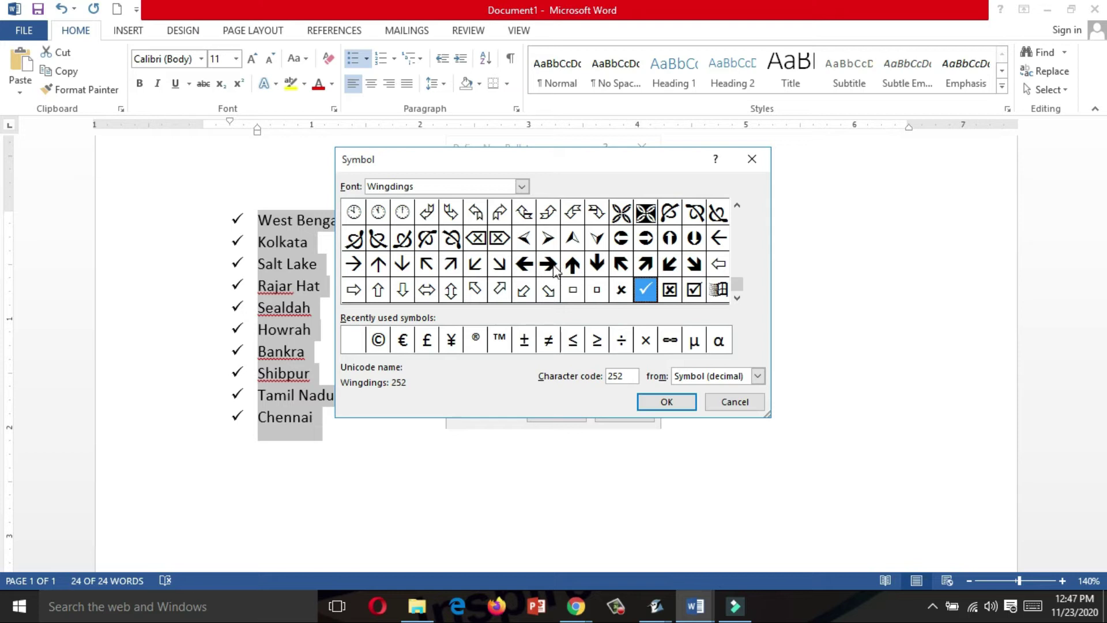
{"action": "left_click", "coordinate": [551, 268]}
{"action": "left_click", "coordinate": [667, 401]}
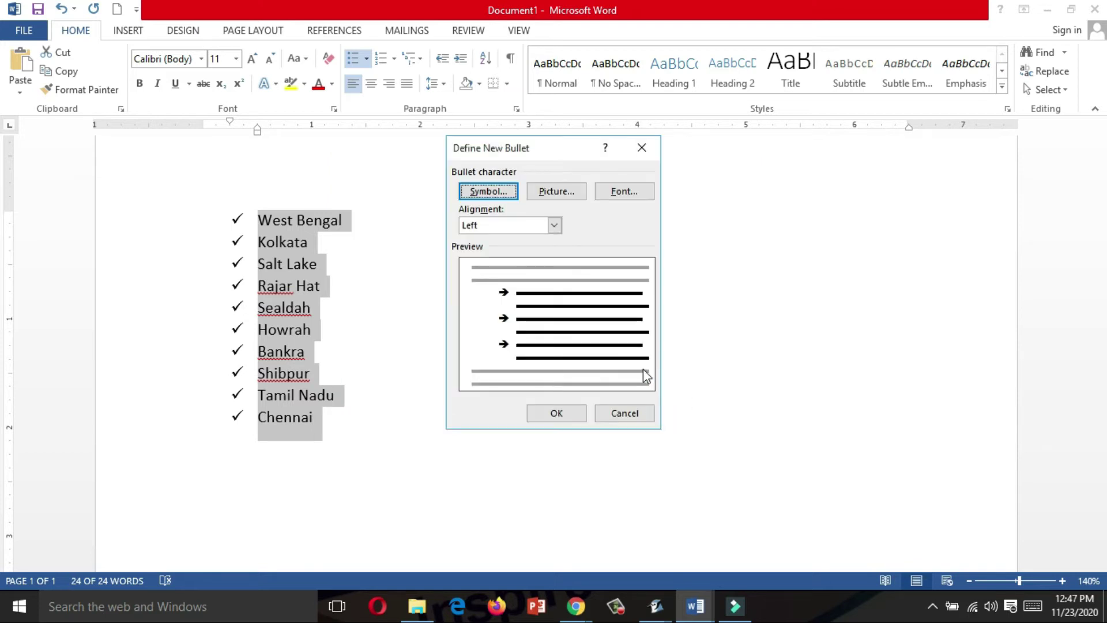
{"action": "left_click", "coordinate": [570, 413]}
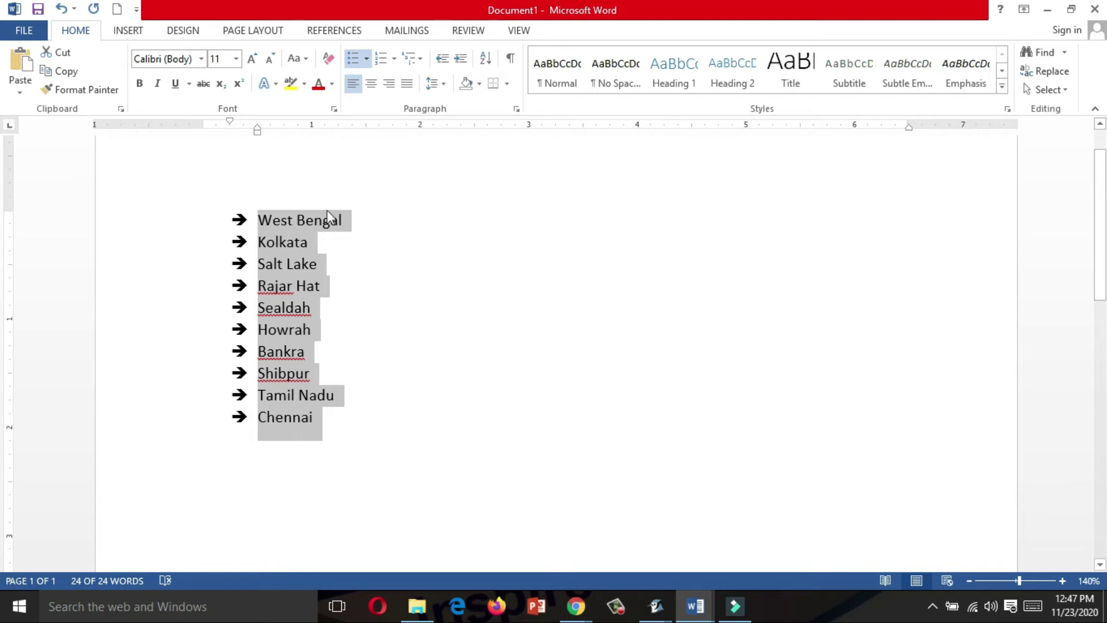
{"action": "left_click", "coordinate": [372, 62]}
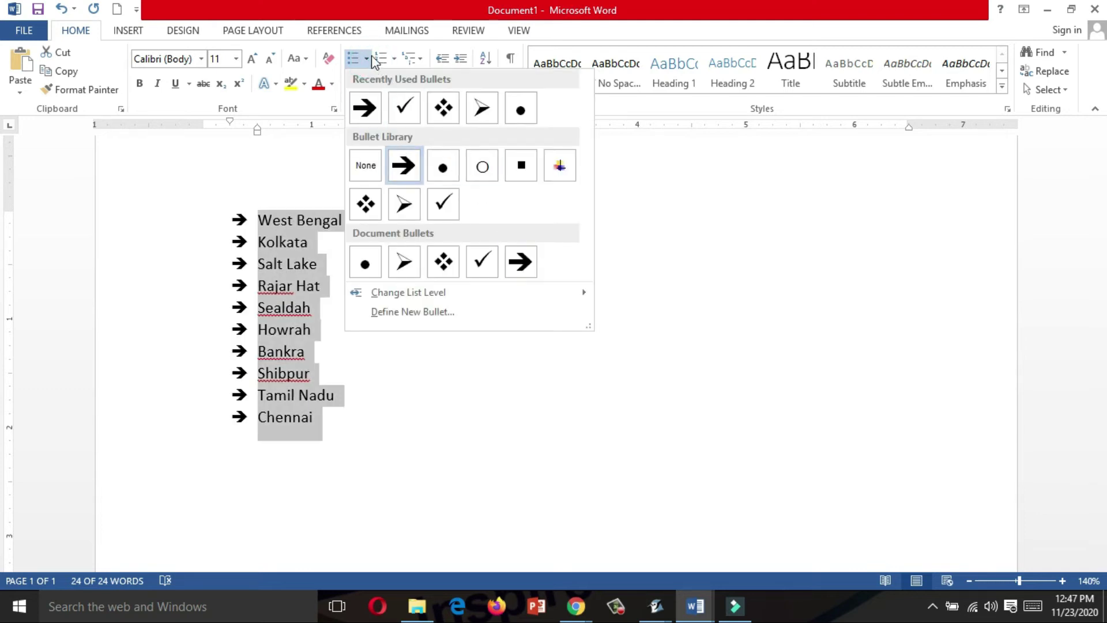
{"action": "left_click", "coordinate": [362, 60]}
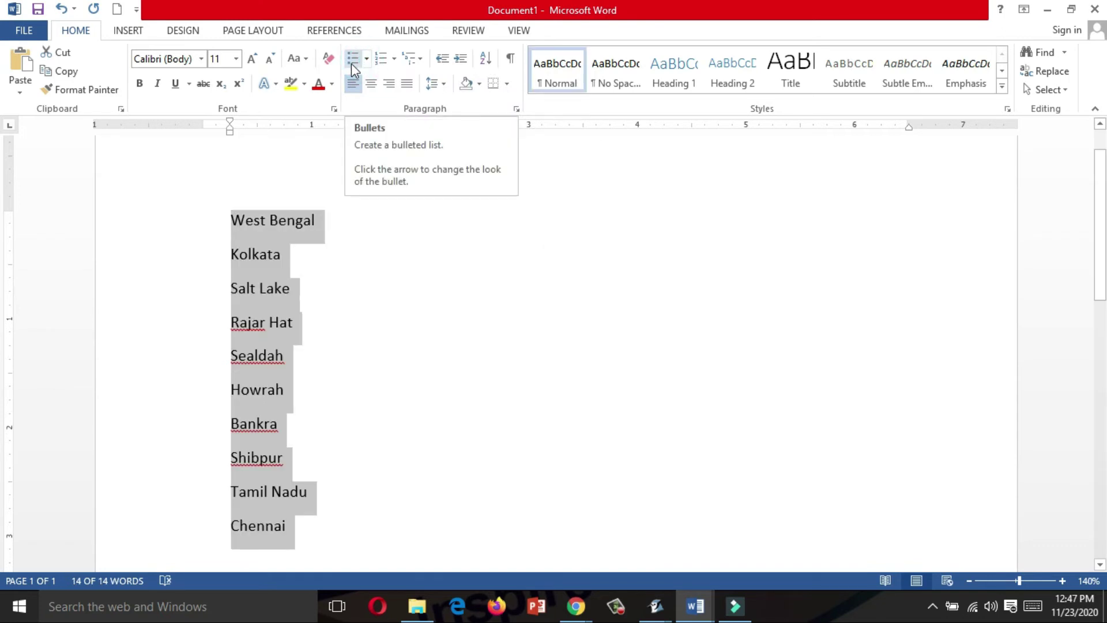
{"action": "left_click", "coordinate": [463, 282]}
{"action": "left_click_drag", "start_coordinate": [232, 217], "coordinate": [344, 526]}
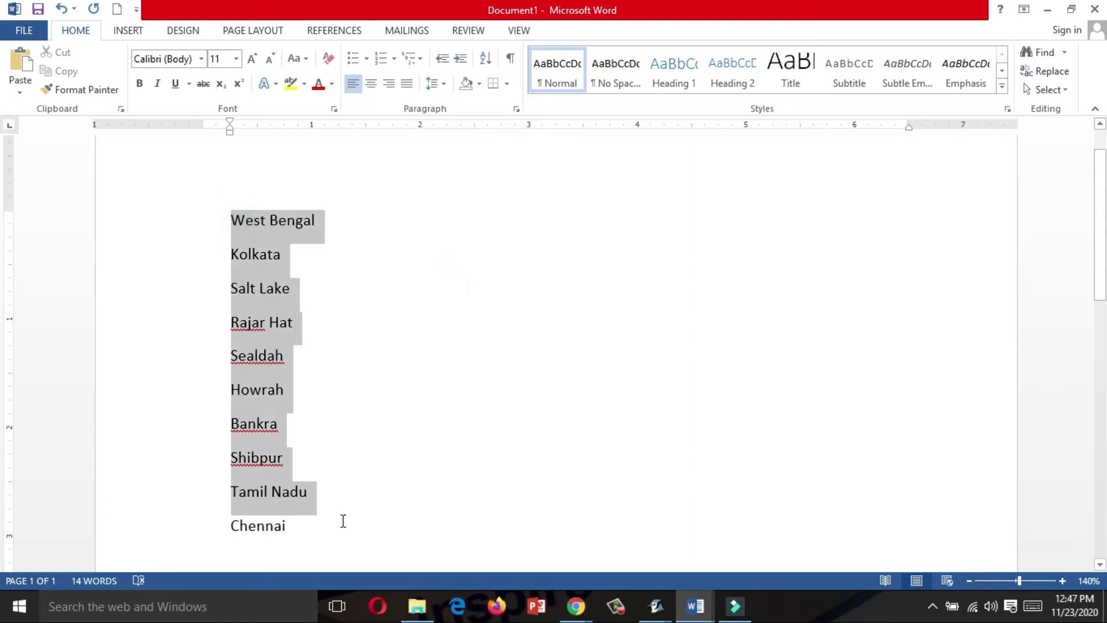
{"action": "left_click", "coordinate": [378, 60]}
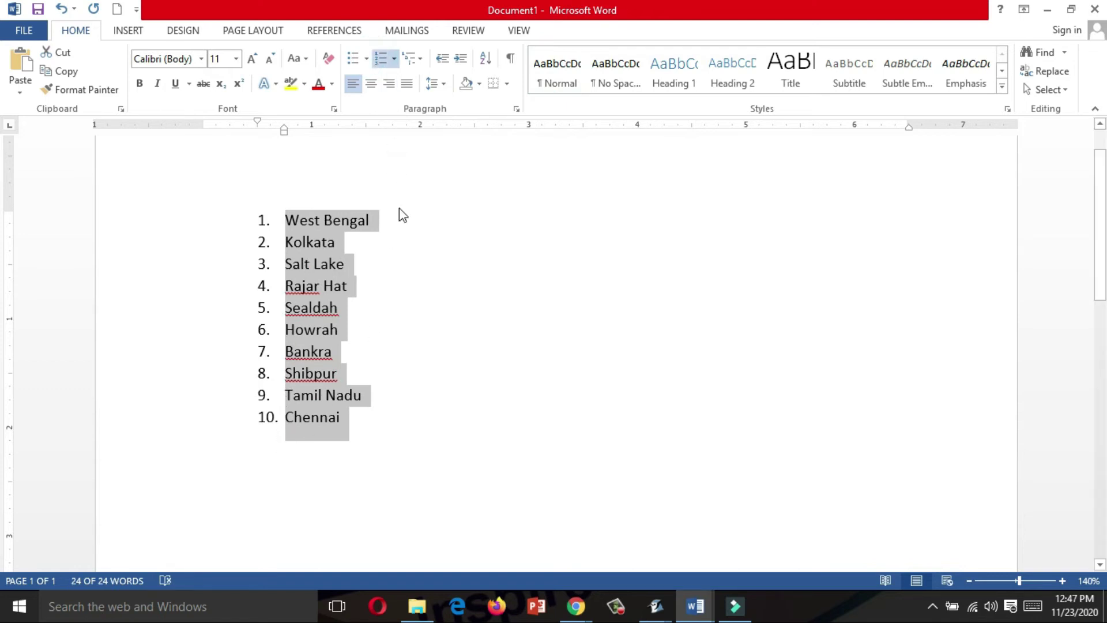
{"action": "left_click", "coordinate": [394, 59]}
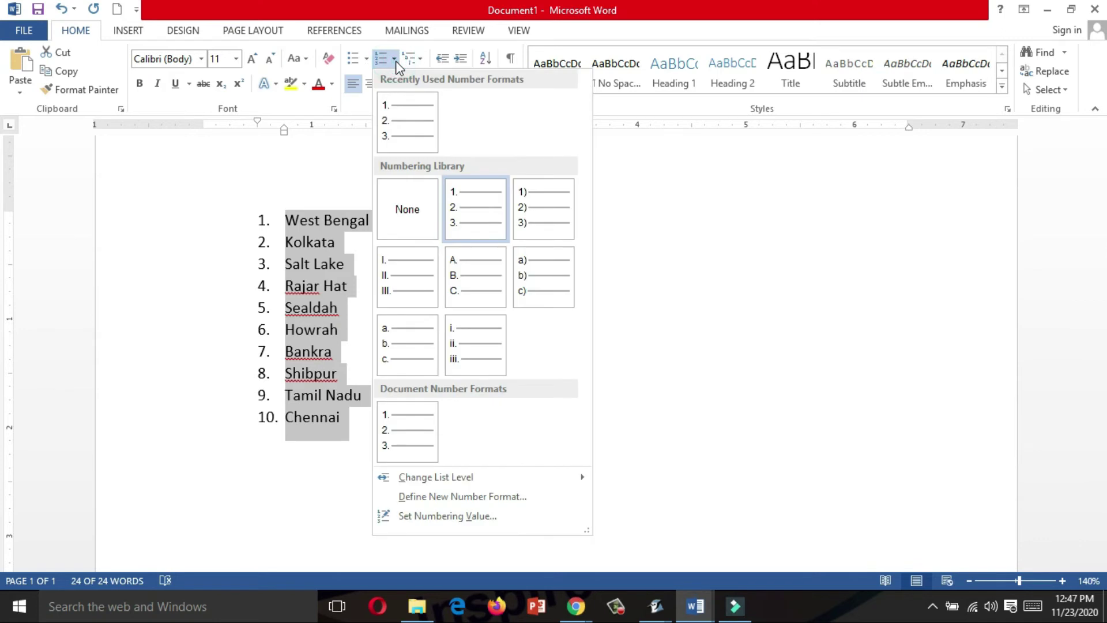
{"action": "left_click", "coordinate": [529, 210]}
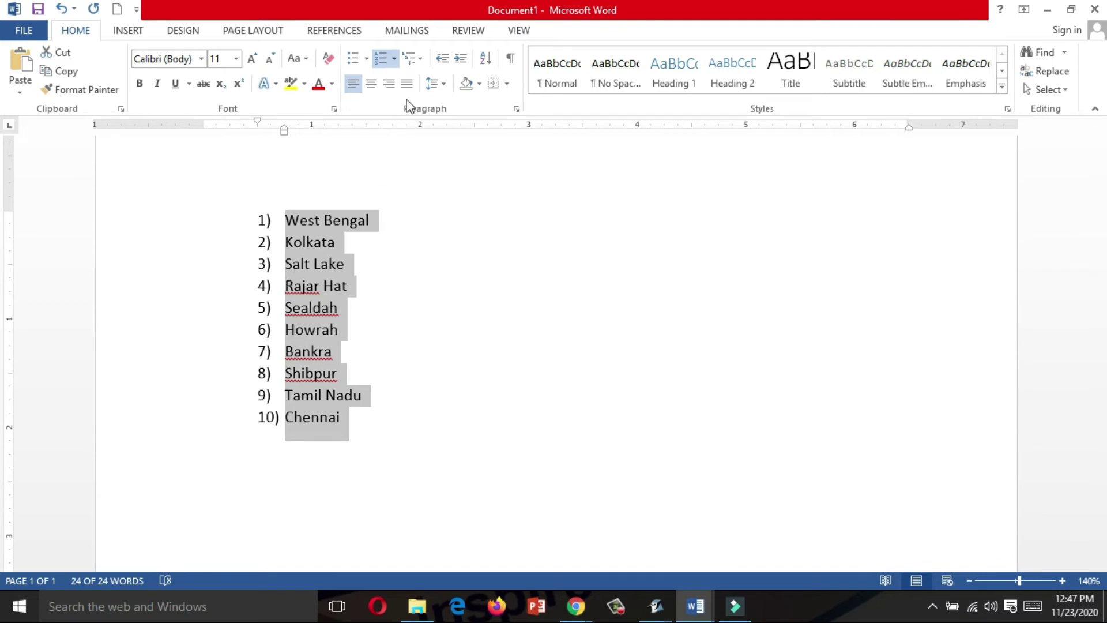
{"action": "left_click", "coordinate": [394, 64]}
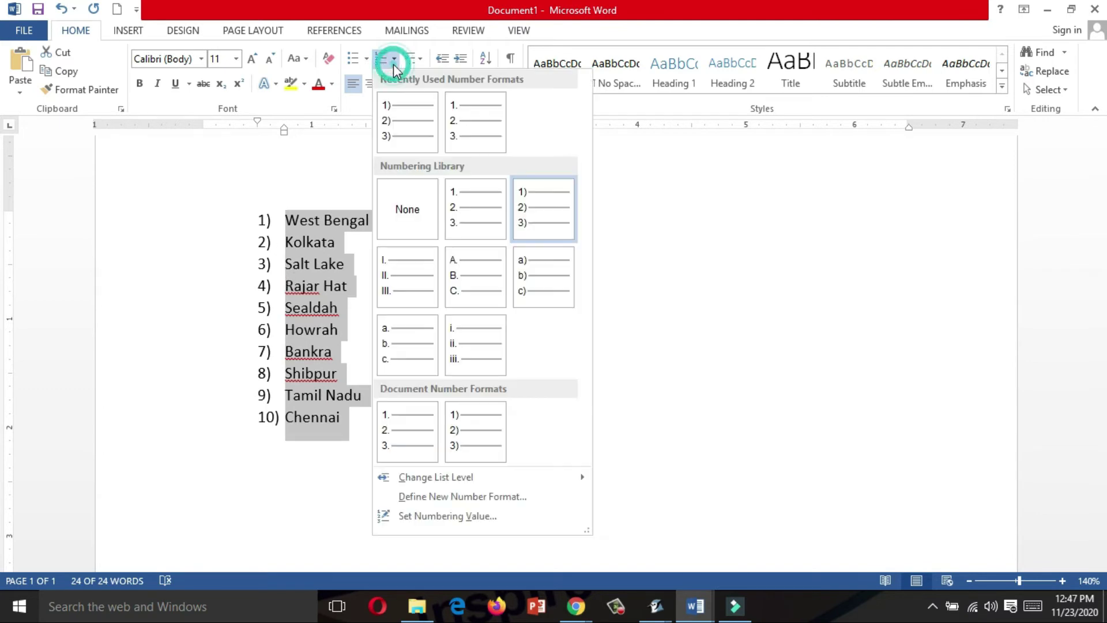
{"action": "left_click", "coordinate": [455, 282]}
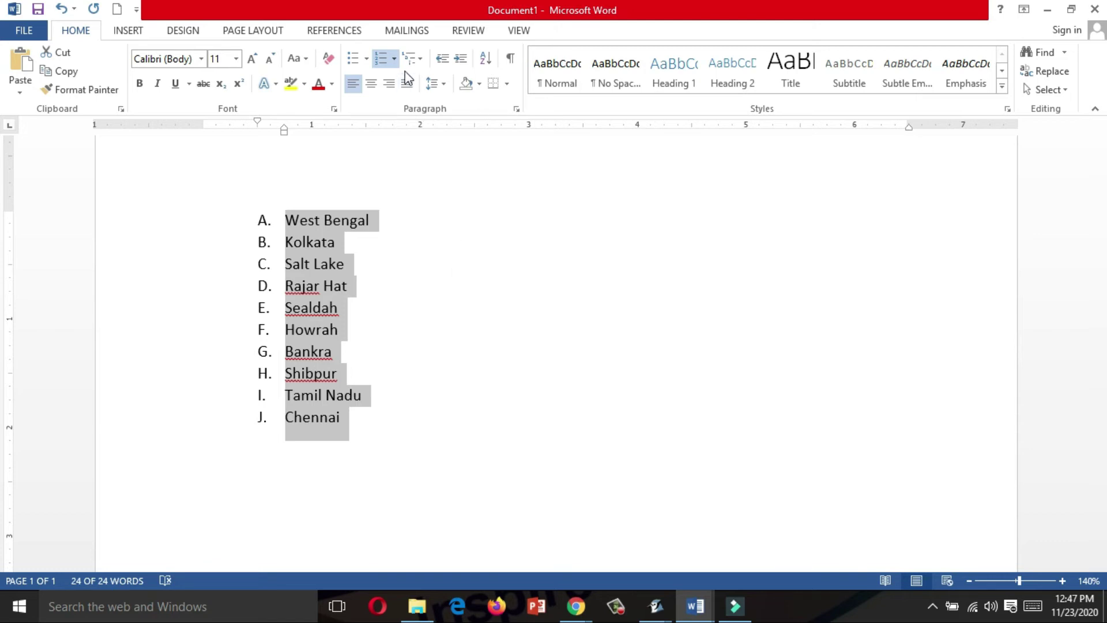
{"action": "left_click", "coordinate": [392, 60]}
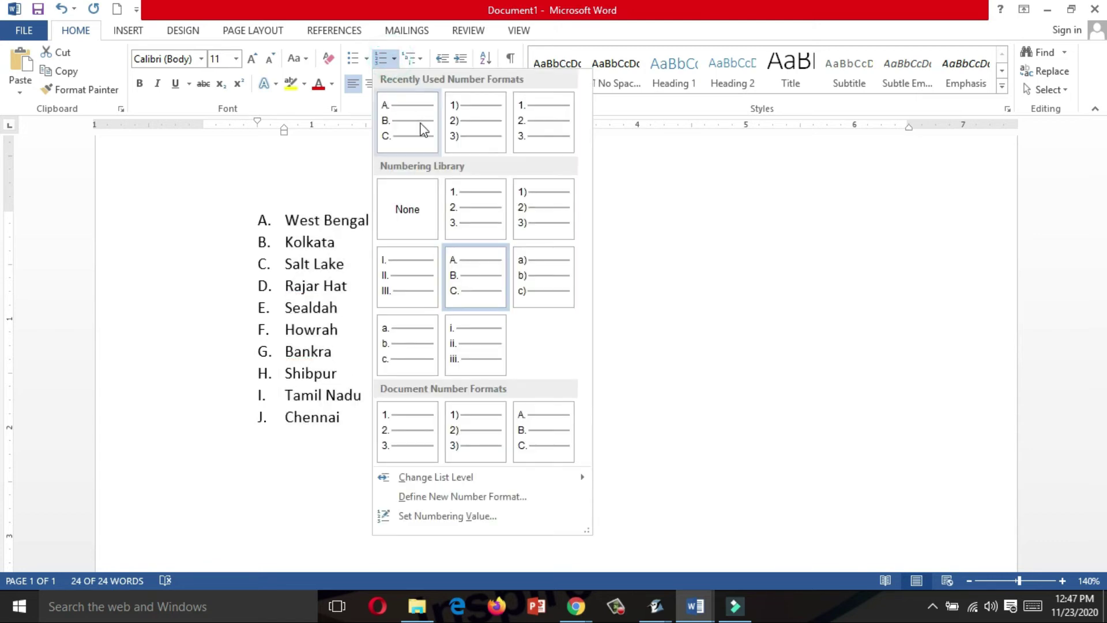
{"action": "left_click", "coordinate": [383, 63]}
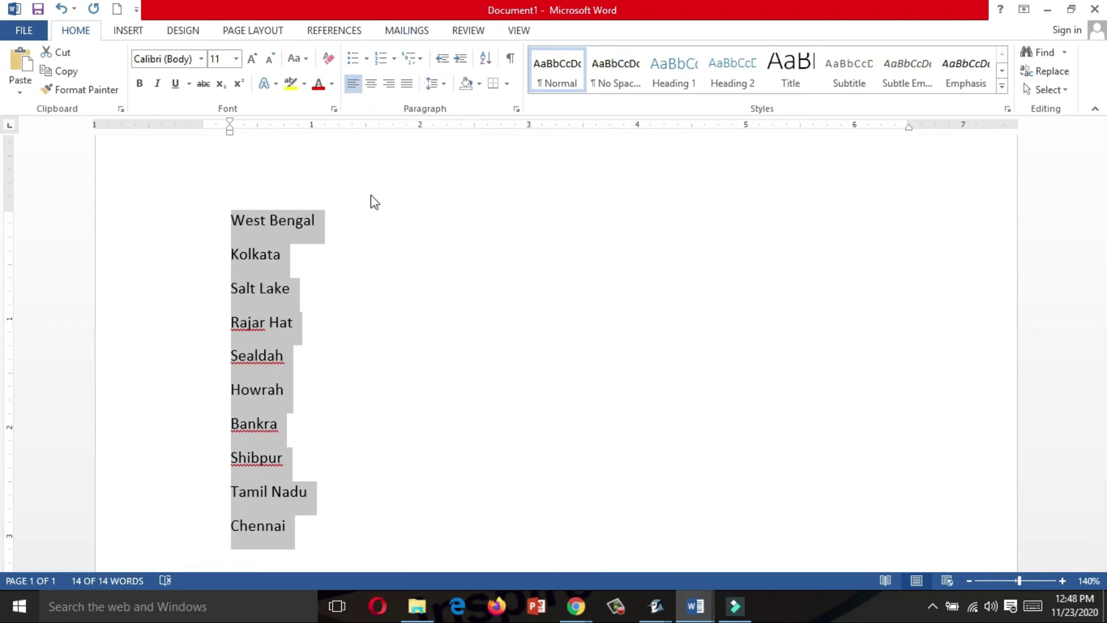
Step: Select all ten place names from West Bengal to Chennai
{"action": "left_click", "coordinate": [360, 214]}
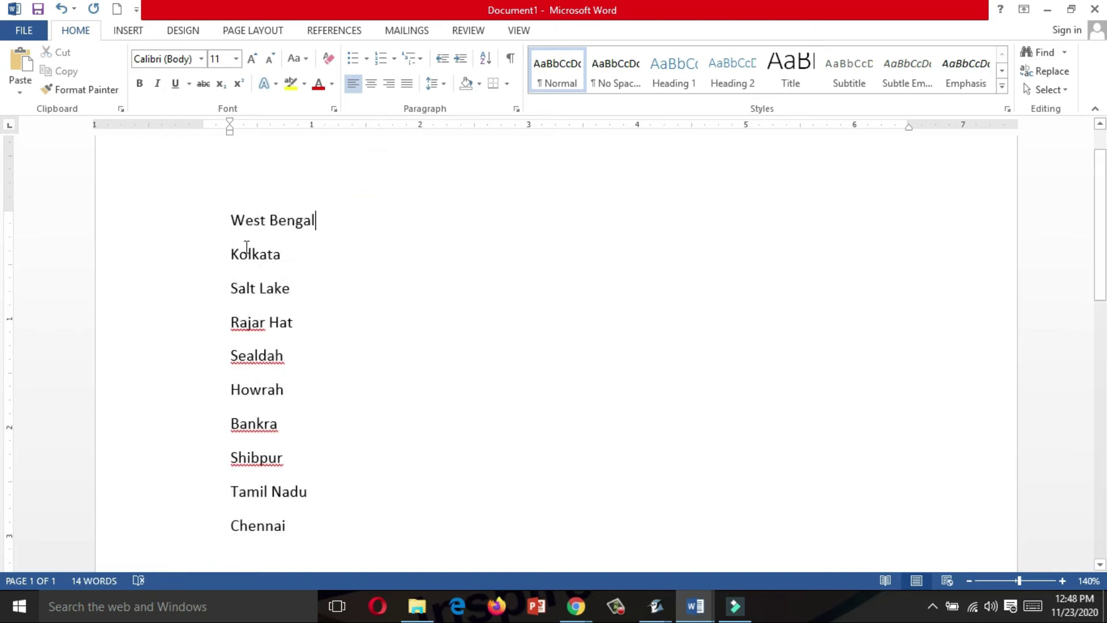
{"action": "mouse_move", "coordinate": [225, 221]}
{"action": "left_mouse_down"}
{"action": "mouse_move", "coordinate": [356, 460]}
{"action": "mouse_move", "coordinate": [371, 521]}
{"action": "left_mouse_up"}
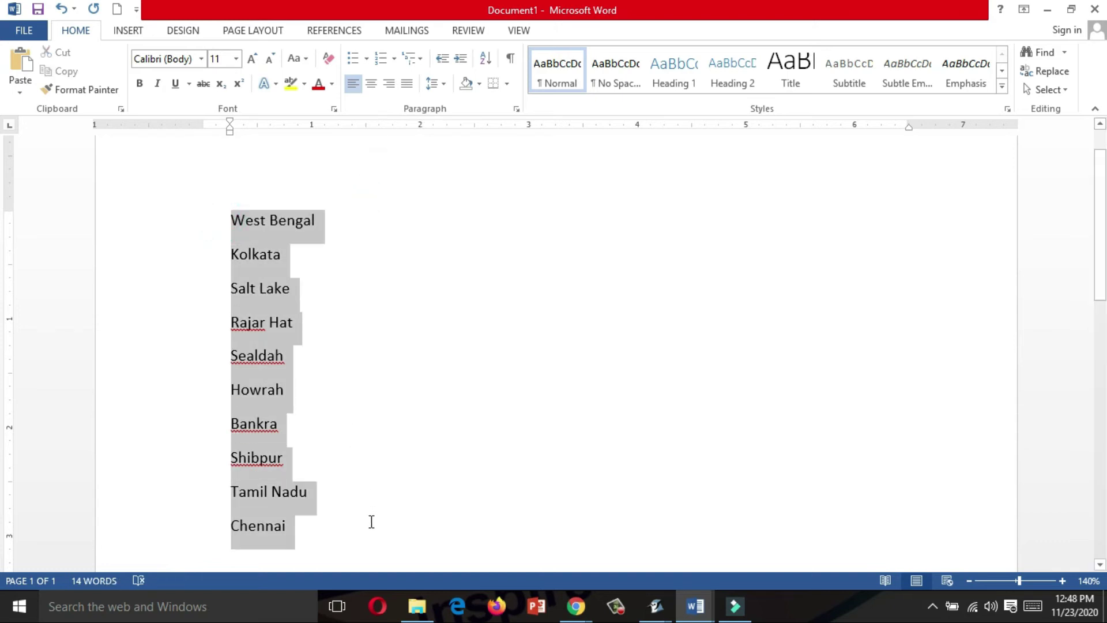
{"action": "left_click", "coordinate": [450, 310]}
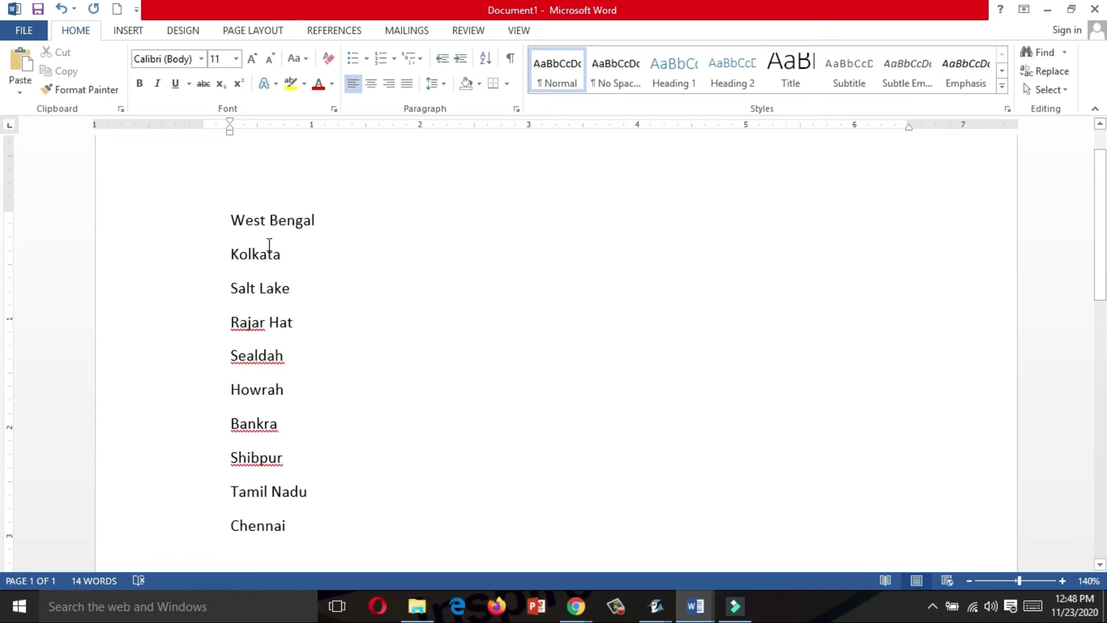
{"action": "left_click_drag", "start_coordinate": [230, 219], "coordinate": [403, 521]}
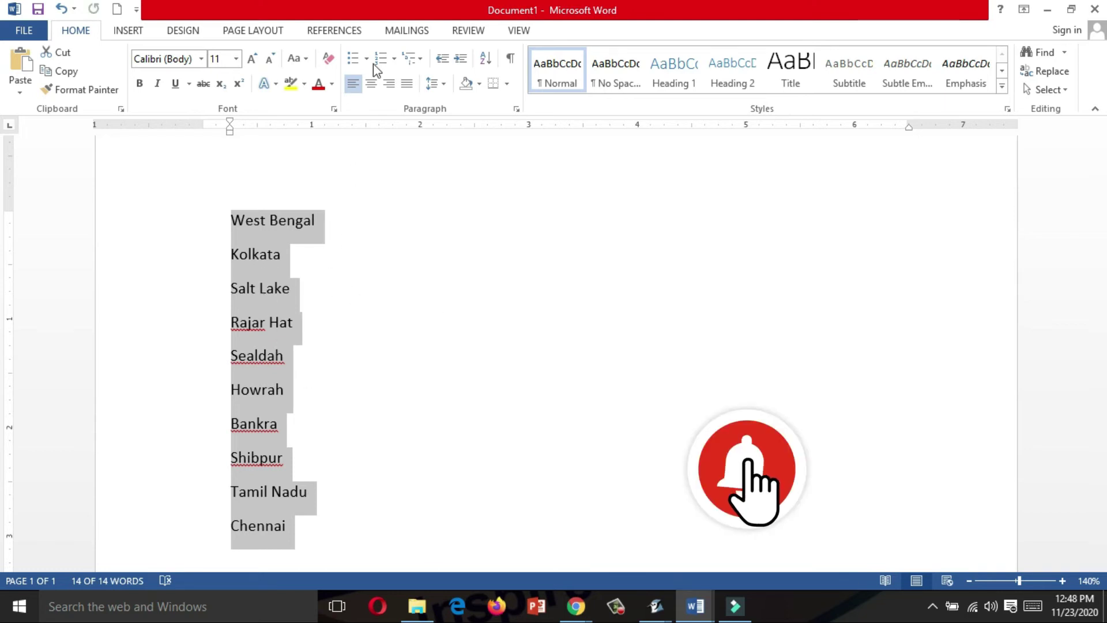
Step: Try A., 1. and I. numbering formats, finally numbering the list i. to x
{"action": "left_click", "coordinate": [394, 59]}
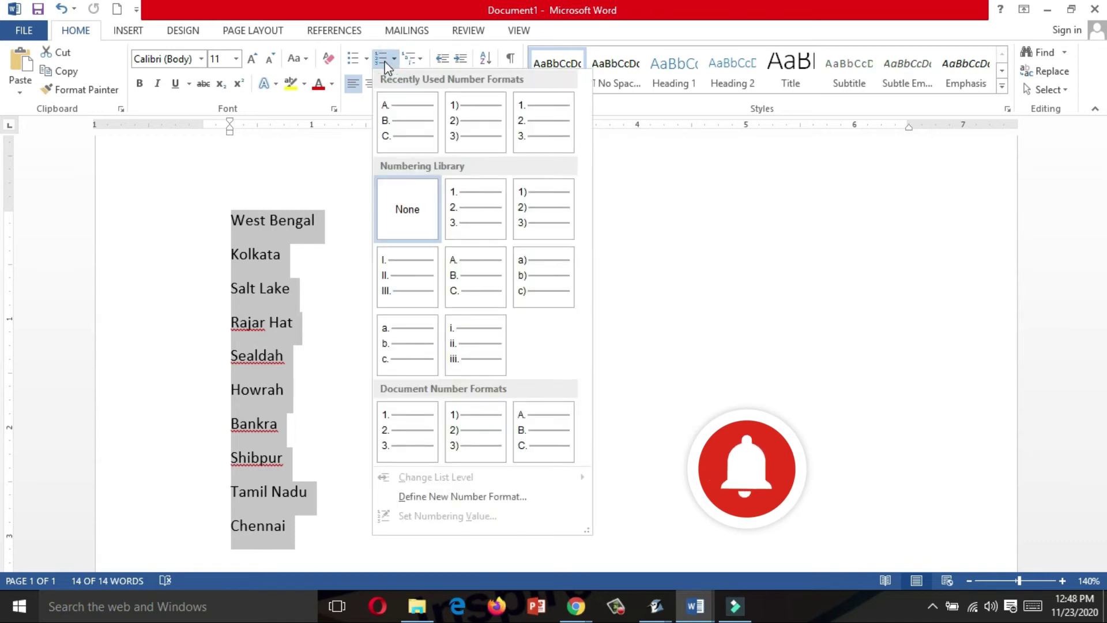
{"action": "left_click", "coordinate": [407, 121]}
{"action": "left_click", "coordinate": [394, 59]}
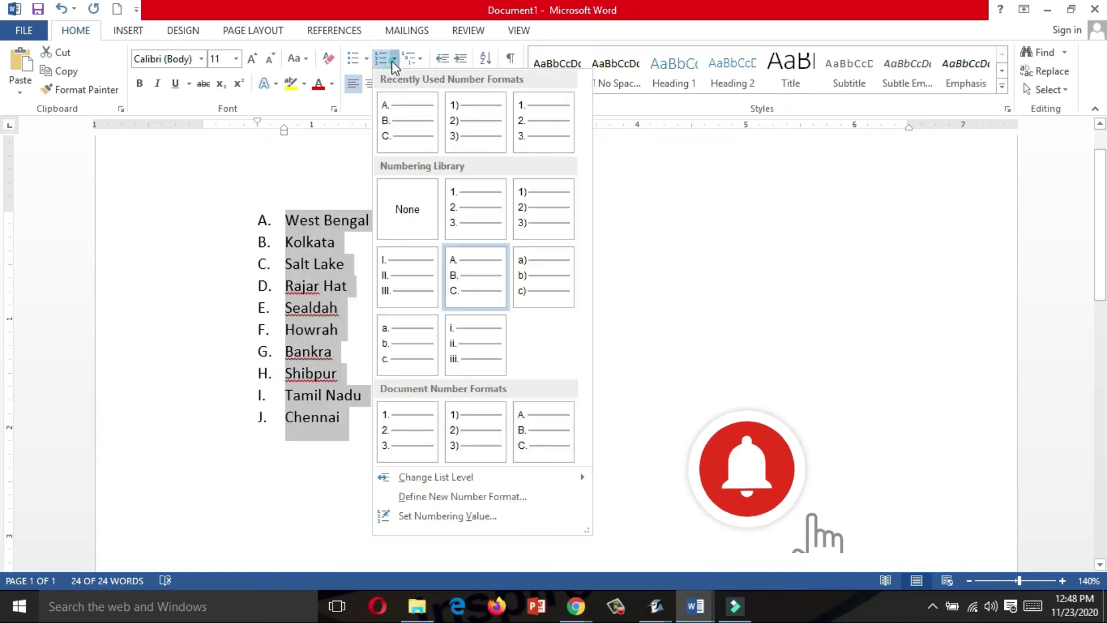
{"action": "left_click", "coordinate": [518, 132]}
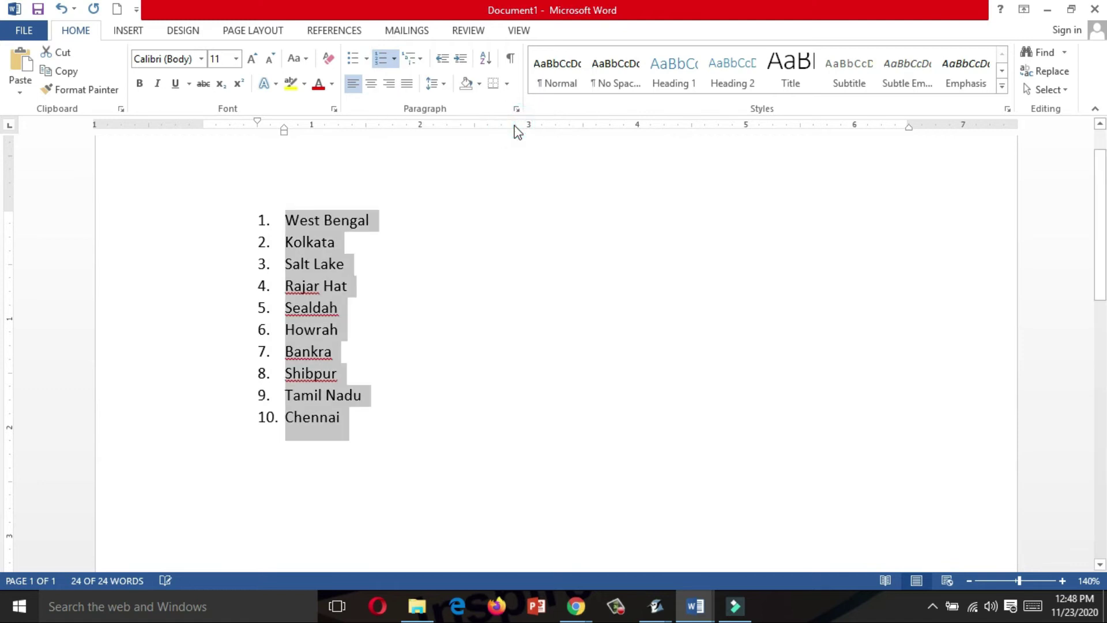
{"action": "left_click", "coordinate": [394, 58]}
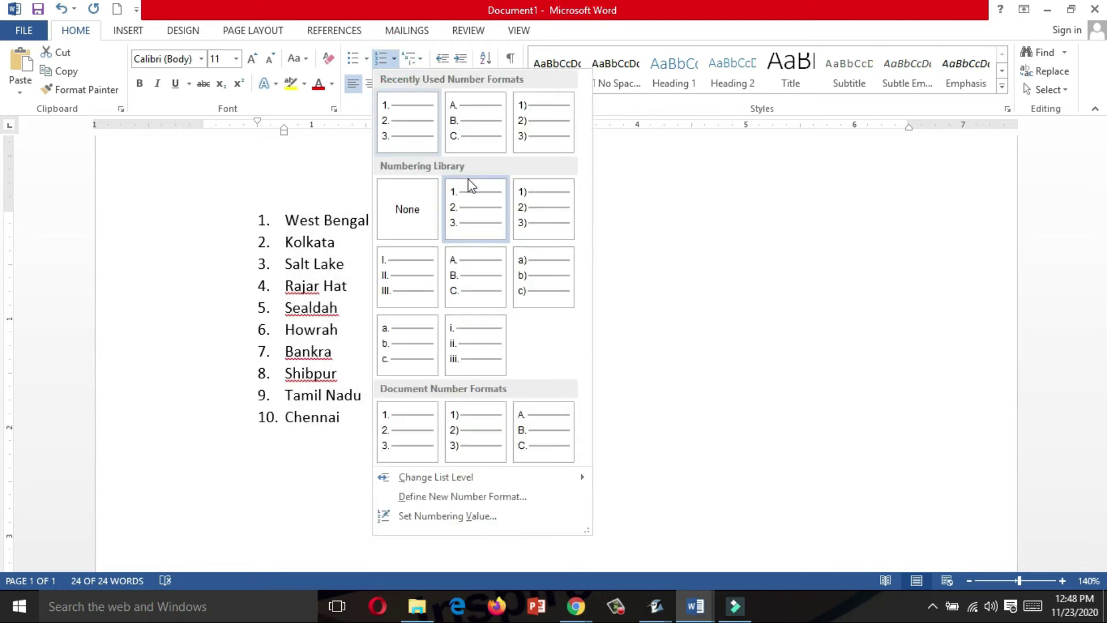
{"action": "left_click", "coordinate": [400, 291]}
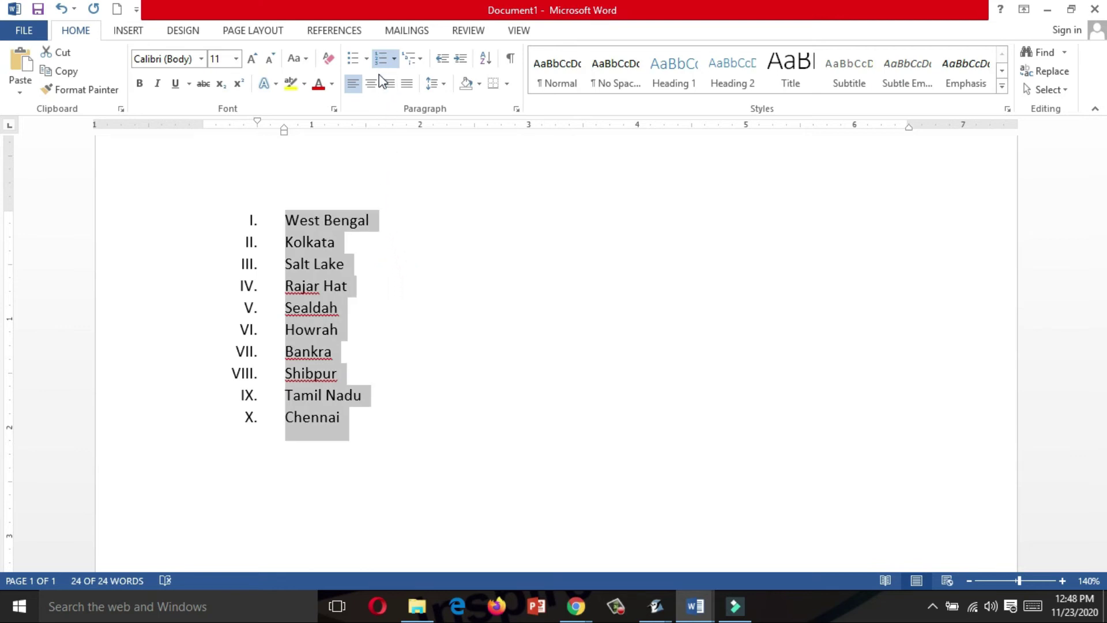
{"action": "left_click", "coordinate": [394, 58]}
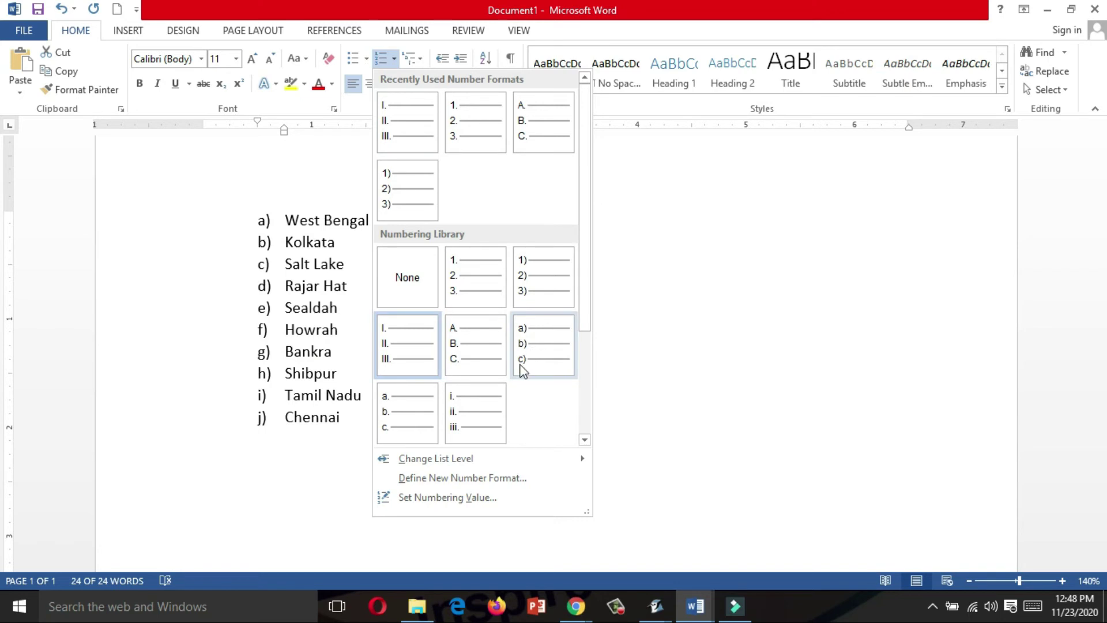
{"action": "left_click", "coordinate": [483, 405]}
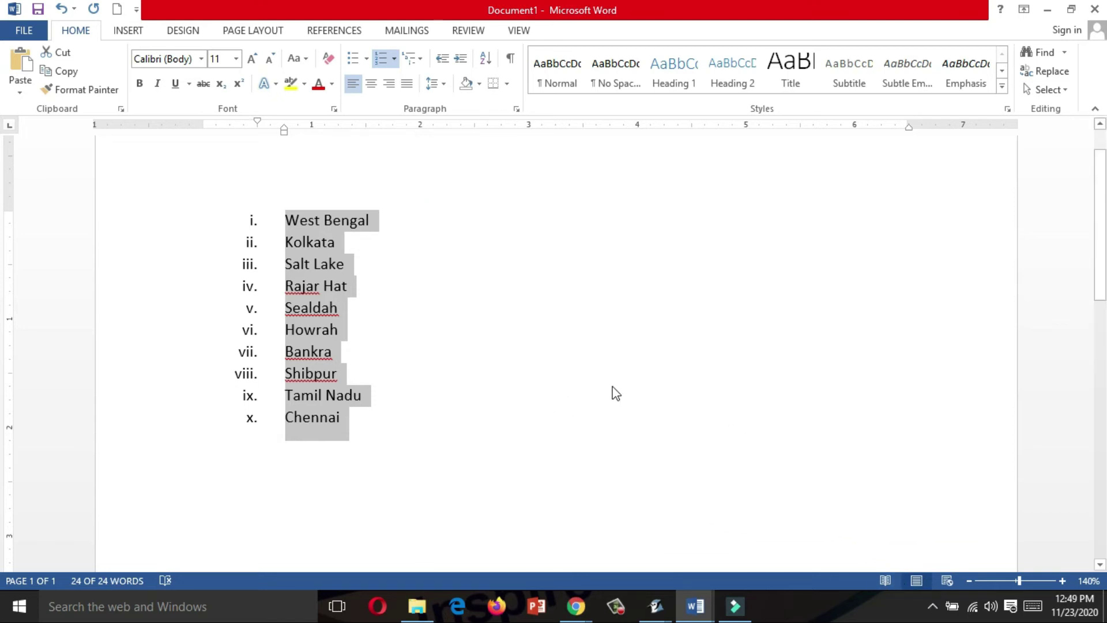
Step: Turn off the Roman numbering, then select Kolkata, Salt Lake–Sealdah, Howrah and later lines
{"action": "left_click", "coordinate": [379, 55]}
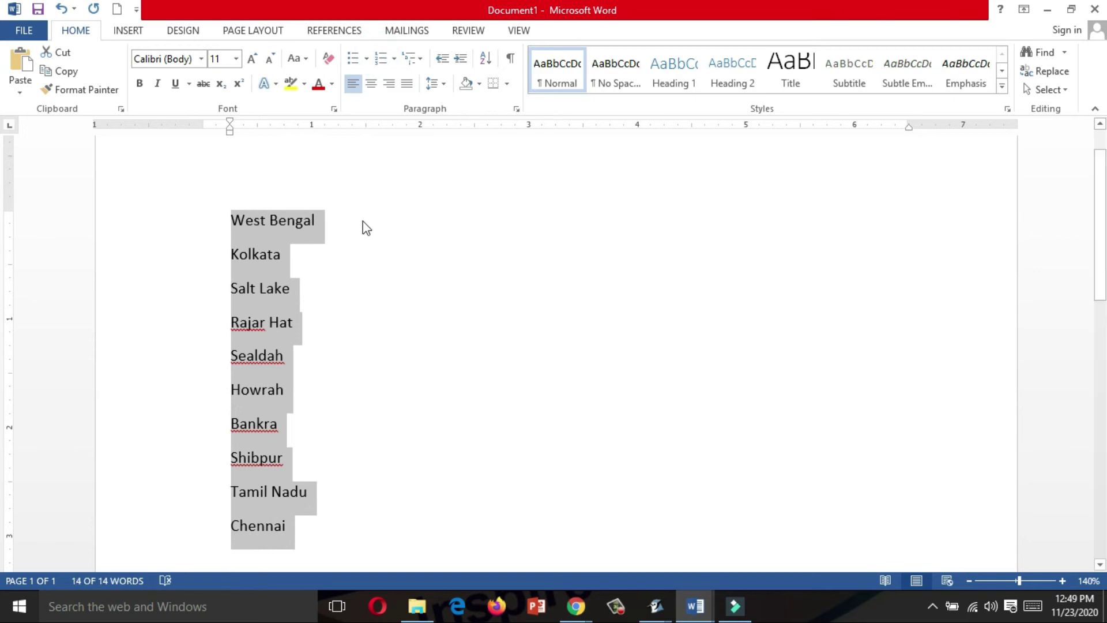
{"action": "left_click", "coordinate": [279, 225]}
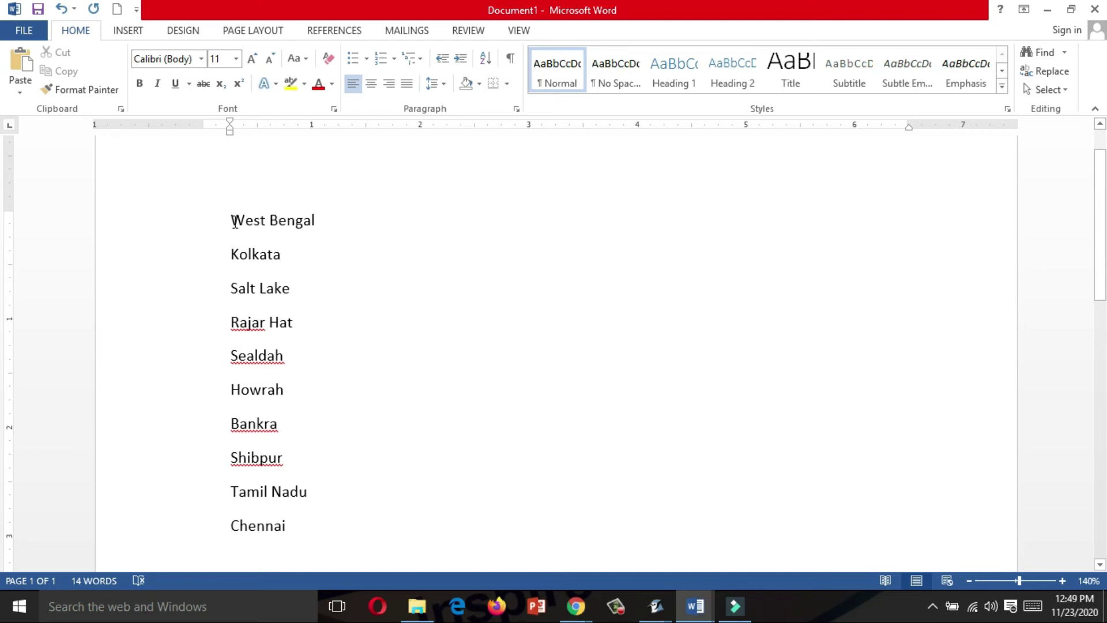
{"action": "double_click", "coordinate": [233, 256]}
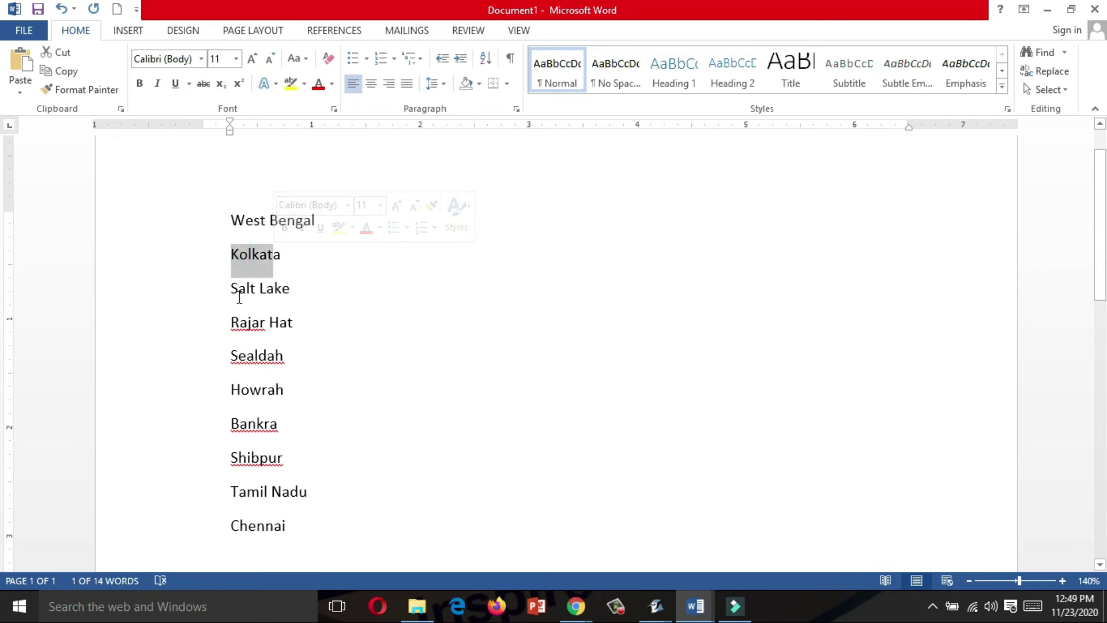
{"action": "mouse_move", "coordinate": [231, 288]}
{"action": "left_mouse_down"}
{"action": "mouse_move", "coordinate": [288, 327]}
{"action": "mouse_move", "coordinate": [299, 352]}
{"action": "left_mouse_up"}
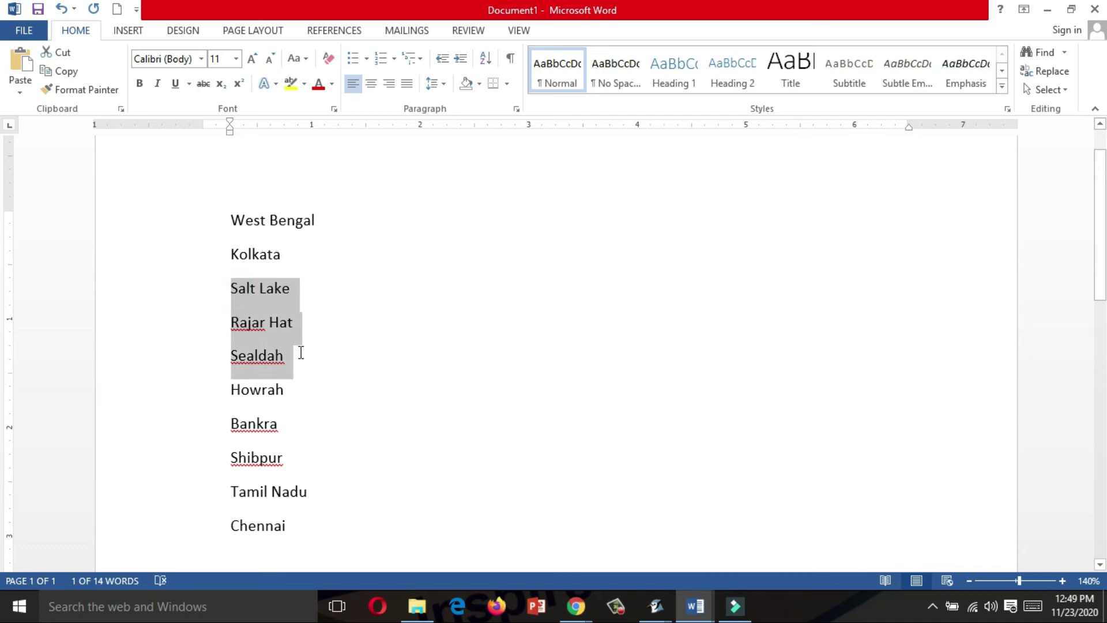
{"action": "left_click_drag", "start_coordinate": [231, 392], "coordinate": [230, 411]}
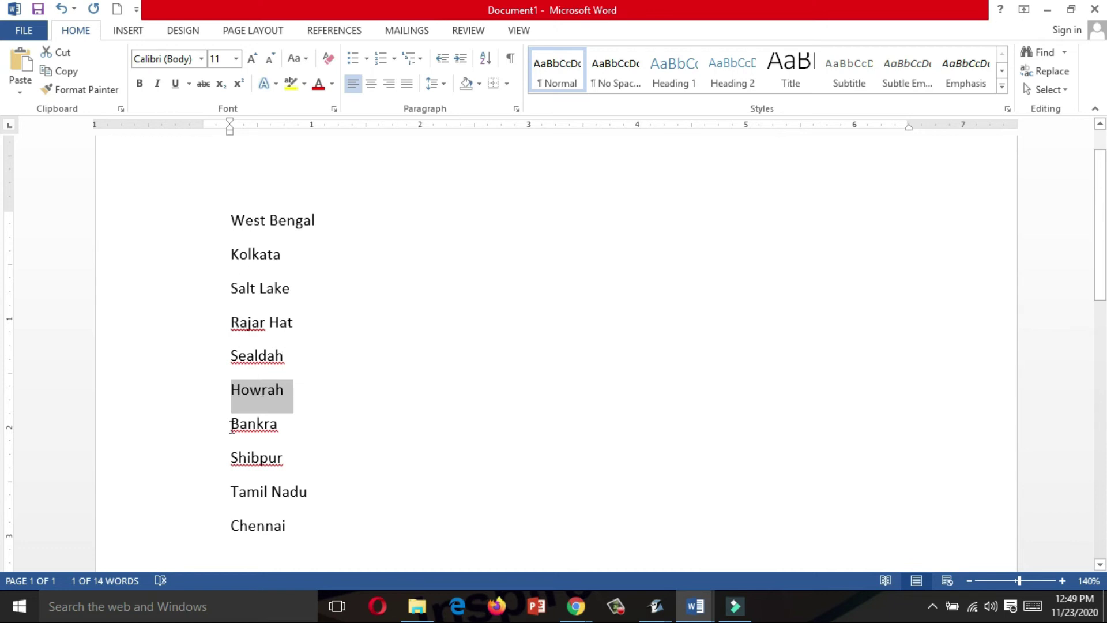
{"action": "left_click_drag", "start_coordinate": [232, 425], "coordinate": [289, 458]}
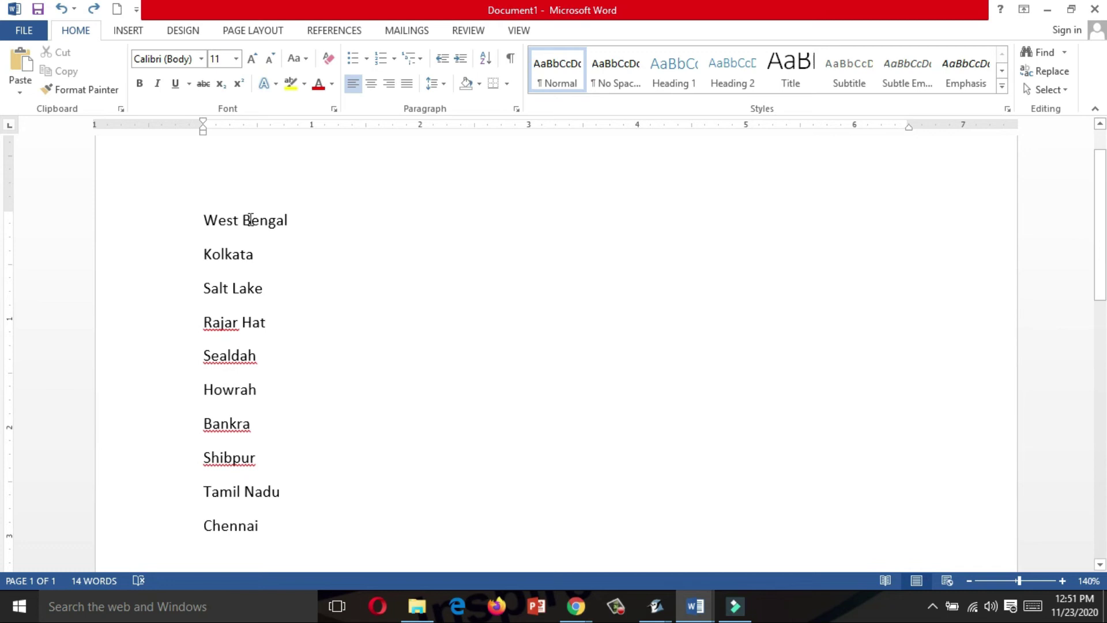
Step: Indent Kolkata through Shibpur under West Bengal and Chennai under Tamil Nadu
{"action": "left_click_drag", "start_coordinate": [206, 222], "coordinate": [295, 523]}
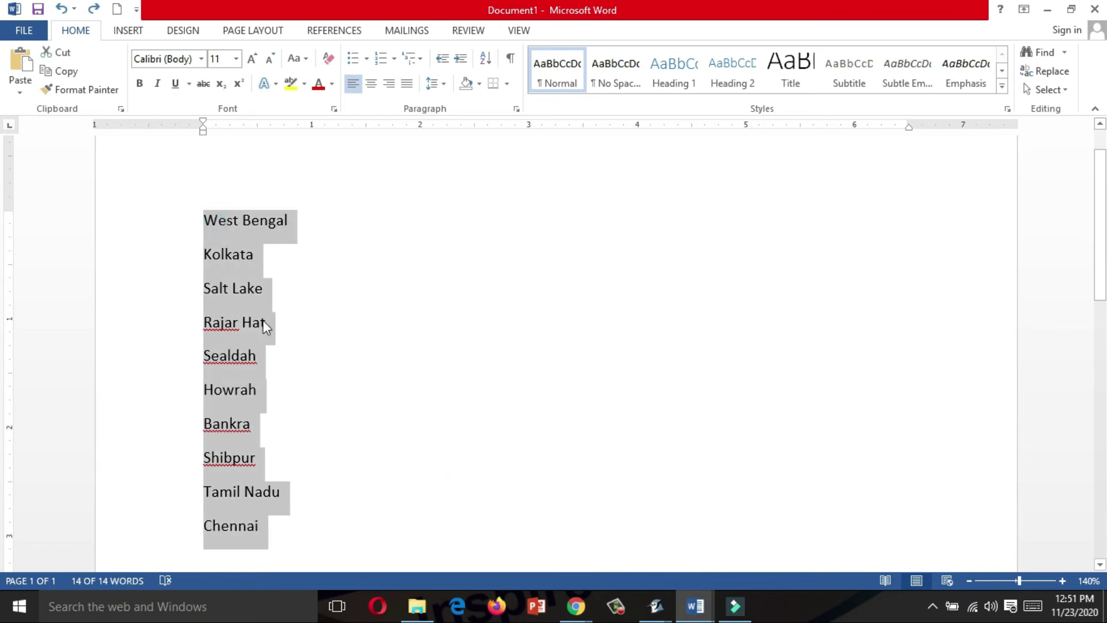
{"action": "left_click", "coordinate": [269, 226]}
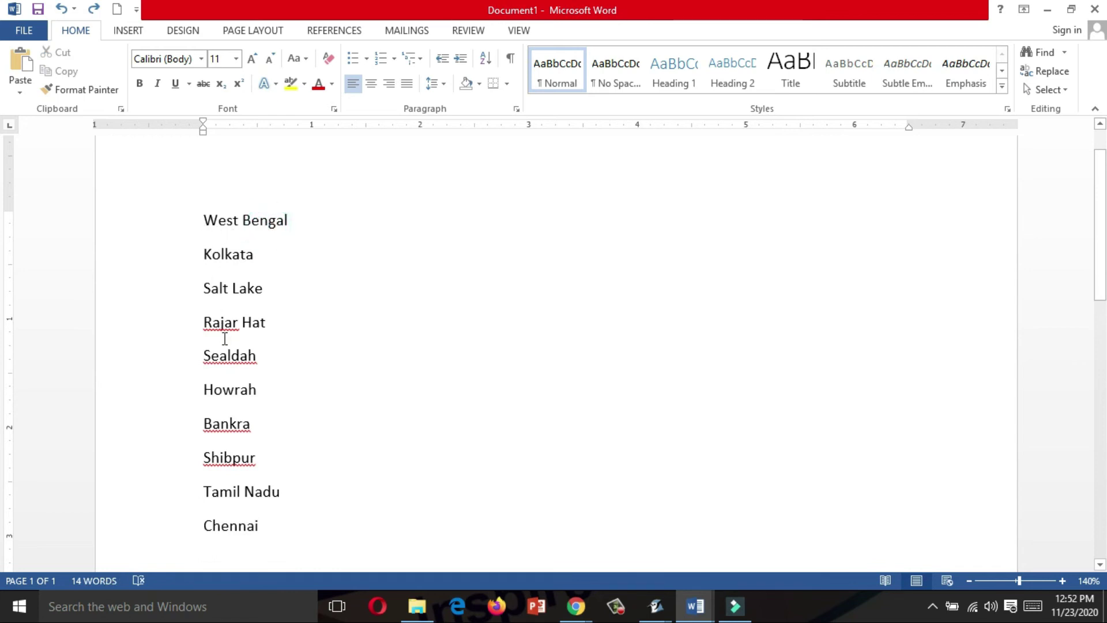
{"action": "left_click_drag", "start_coordinate": [206, 255], "coordinate": [291, 455]}
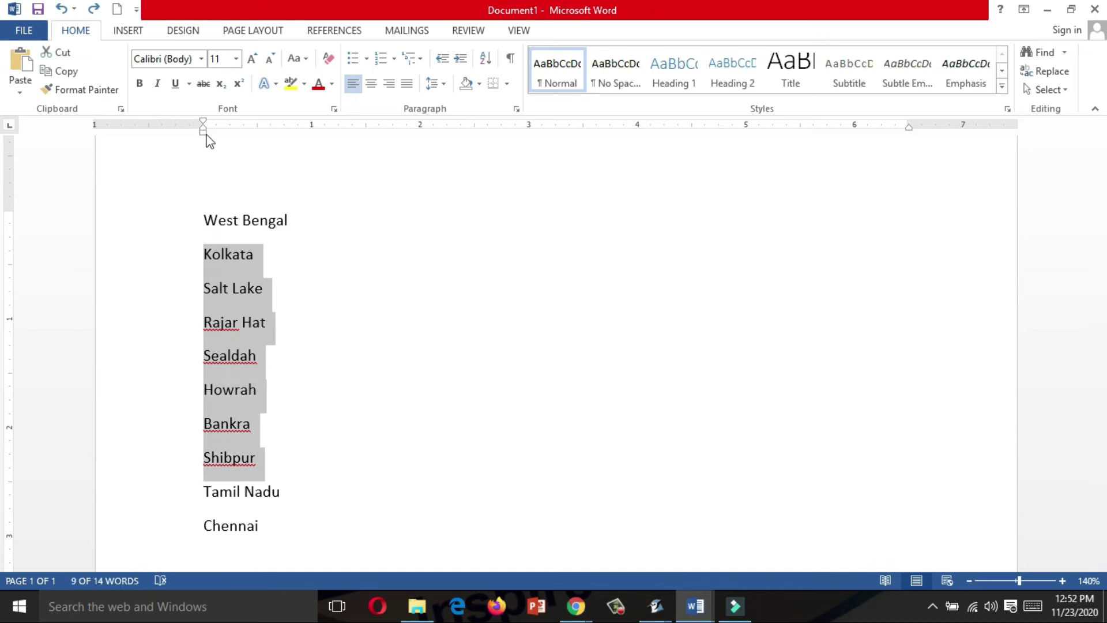
{"action": "left_click_drag", "start_coordinate": [209, 130], "coordinate": [233, 131]}
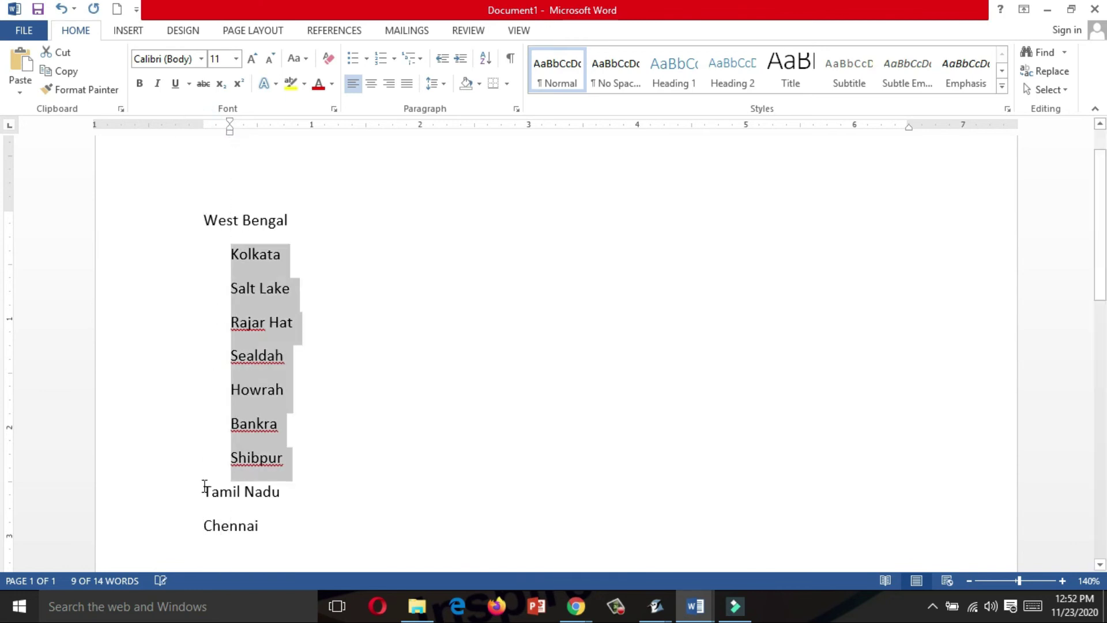
{"action": "left_click", "coordinate": [204, 527]}
{"action": "left_click_drag", "start_coordinate": [205, 528], "coordinate": [254, 530]}
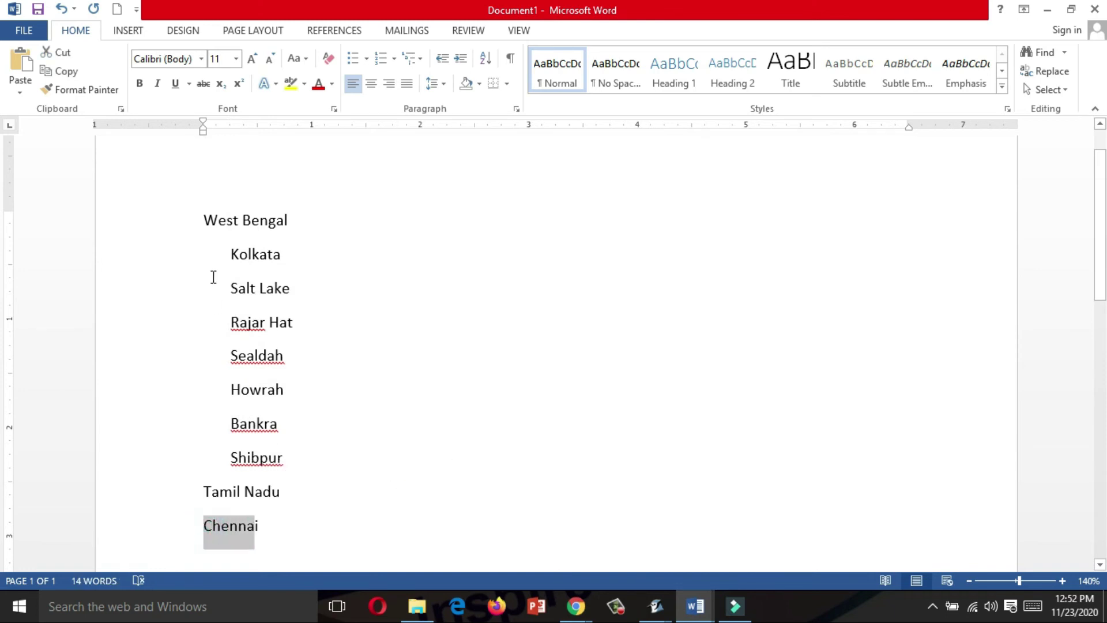
{"action": "left_click_drag", "start_coordinate": [204, 132], "coordinate": [237, 137]}
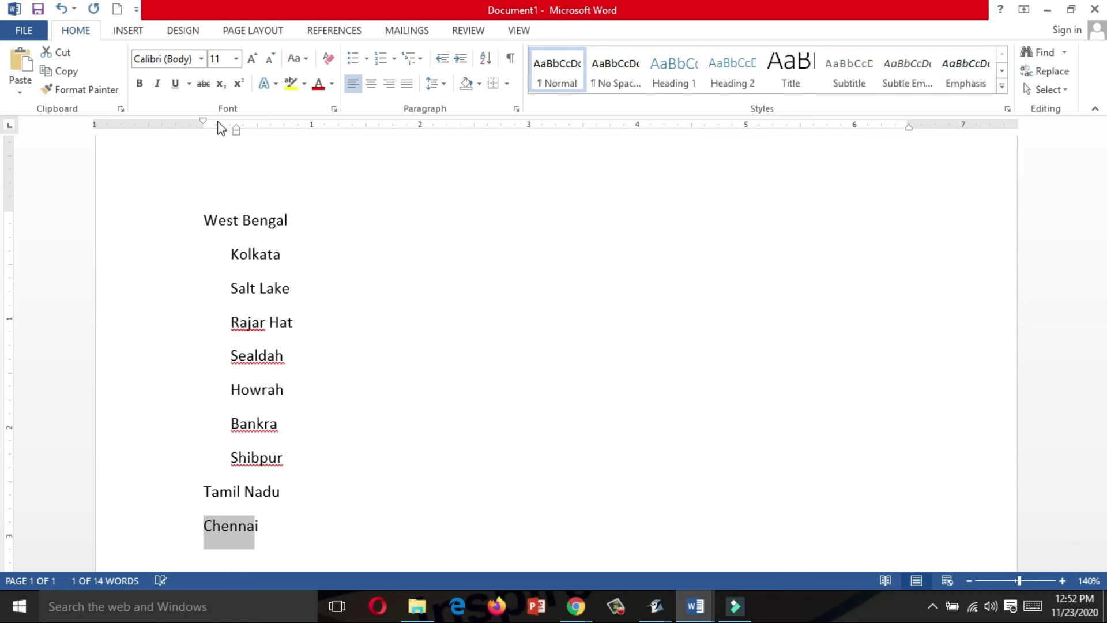
{"action": "left_click_drag", "start_coordinate": [205, 121], "coordinate": [237, 121]}
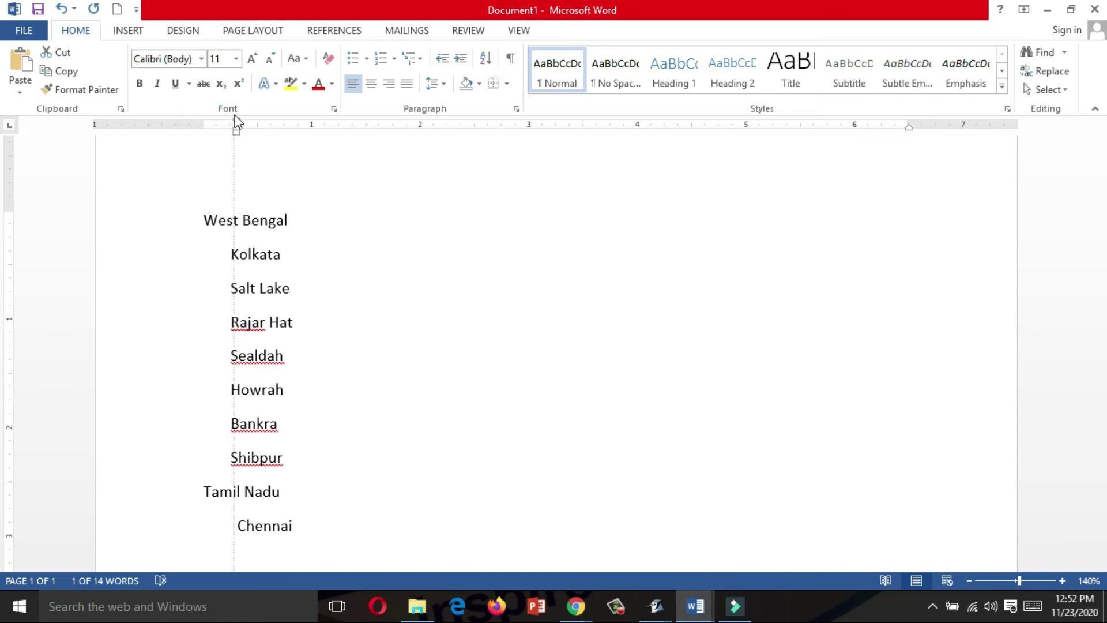
Step: Indent Salt Lake, Rajar Hat, Sealdah, Bankra and Shibpur one level deeper
{"action": "left_click", "coordinate": [297, 354]}
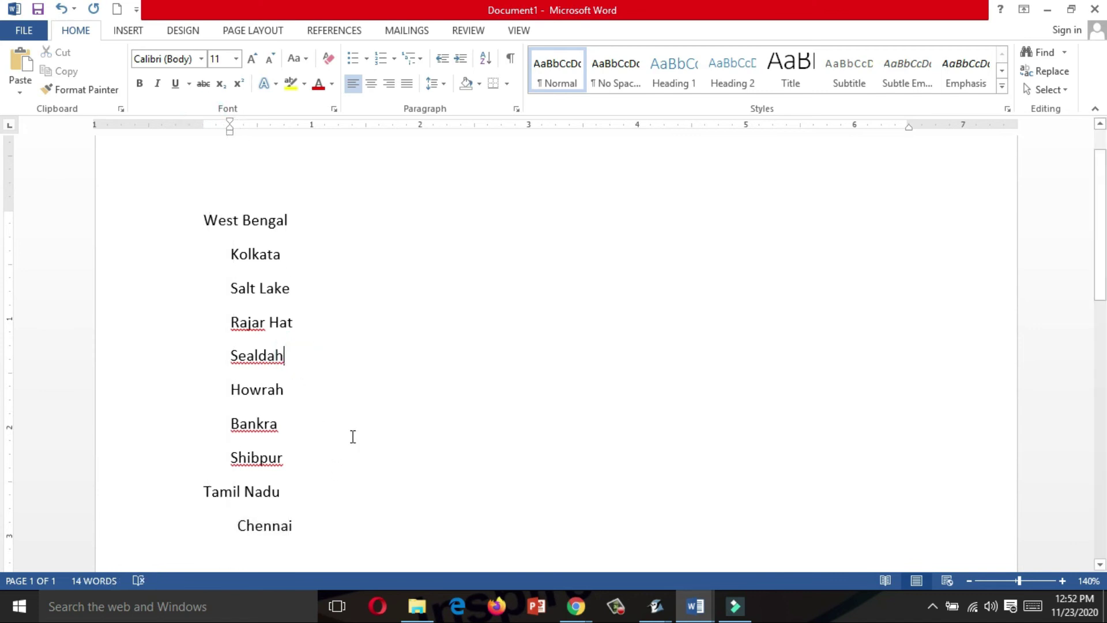
{"action": "left_click_drag", "start_coordinate": [262, 301], "coordinate": [310, 360]}
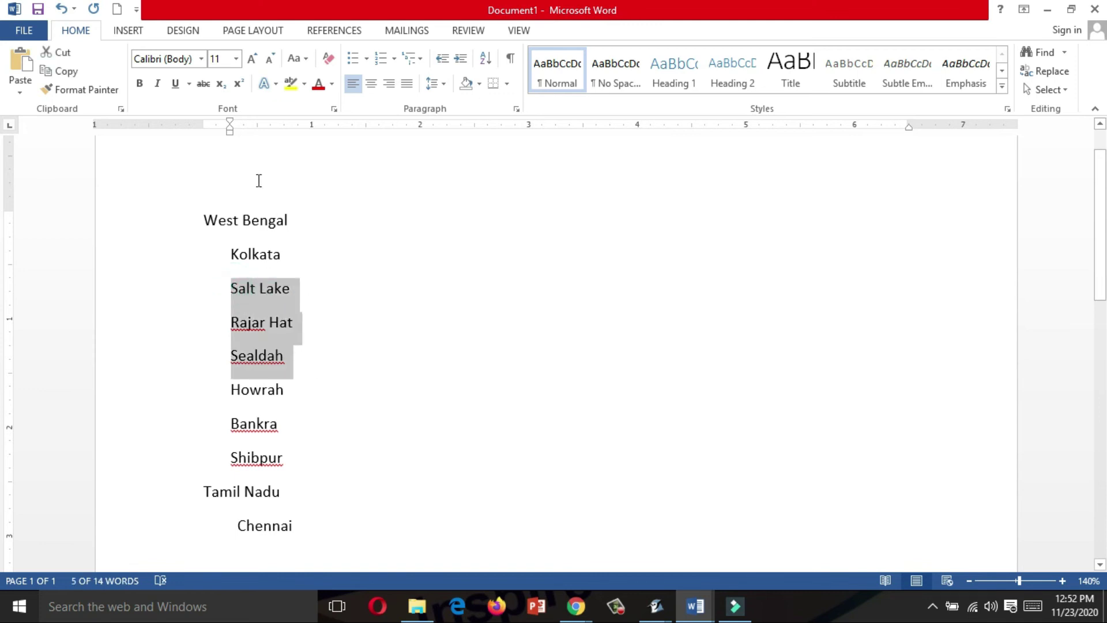
{"action": "left_click_drag", "start_coordinate": [230, 129], "coordinate": [243, 129]}
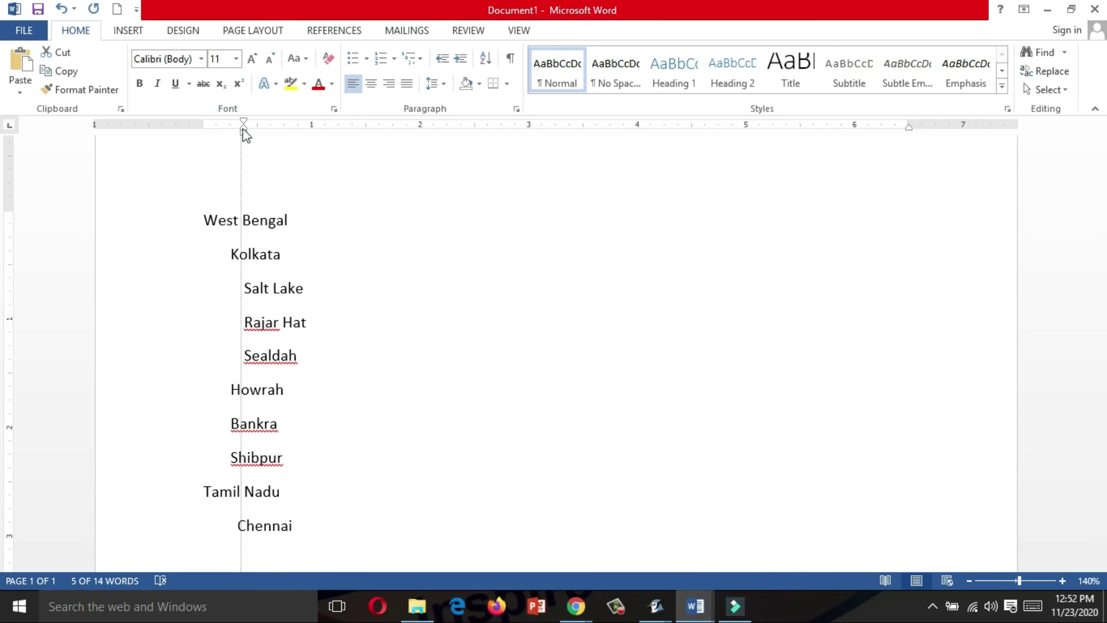
{"action": "left_click", "coordinate": [286, 387]}
{"action": "left_click", "coordinate": [229, 427]}
{"action": "left_click_drag", "start_coordinate": [259, 444], "coordinate": [291, 462]}
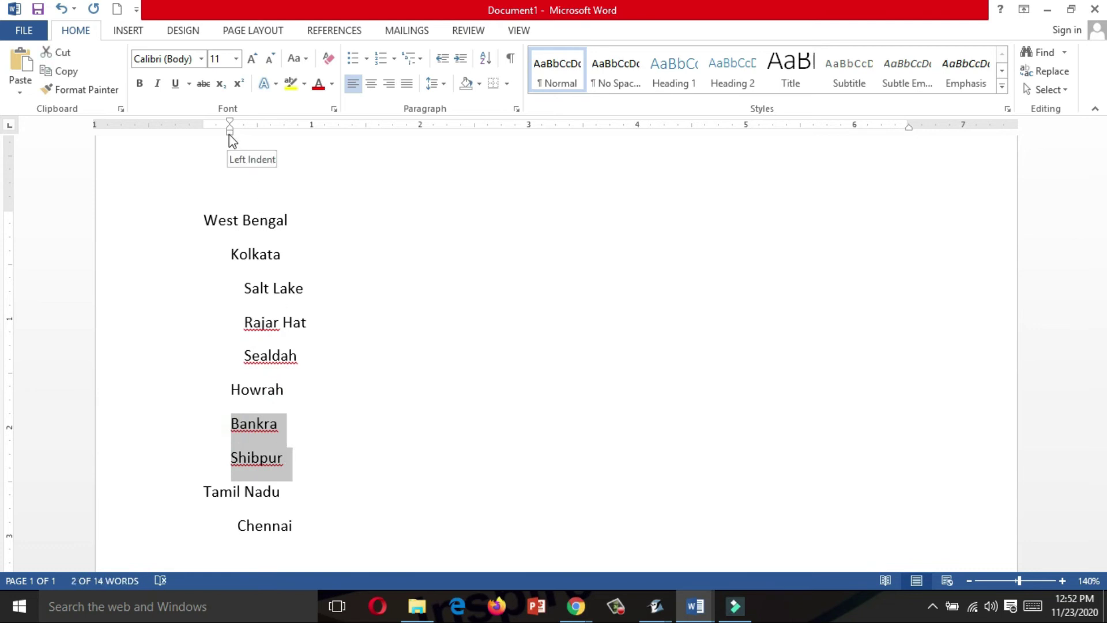
{"action": "left_click_drag", "start_coordinate": [229, 134], "coordinate": [244, 136]}
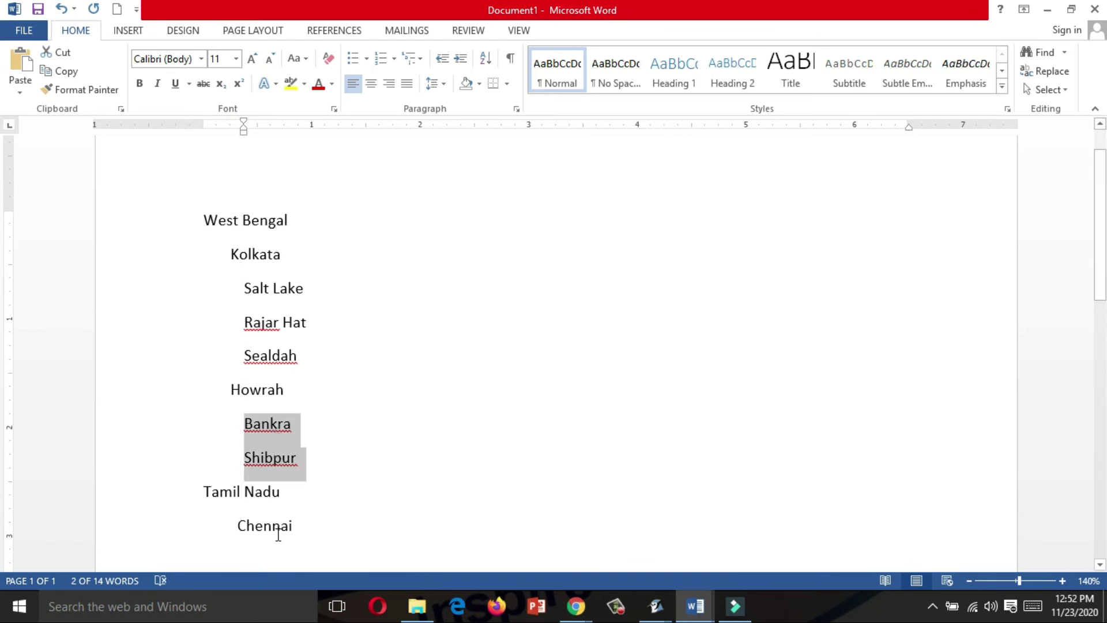
Step: Move Chennai's indent back left to line up with Kolkata
{"action": "left_click", "coordinate": [239, 526]}
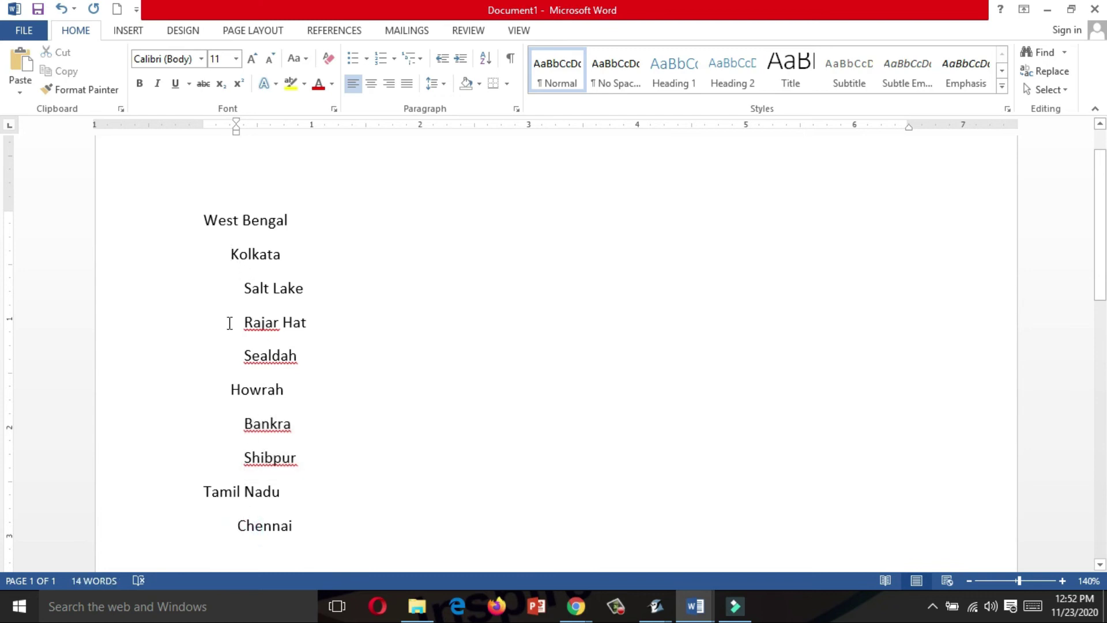
{"action": "left_click_drag", "start_coordinate": [240, 139], "coordinate": [229, 132]}
{"action": "left_click", "coordinate": [321, 372]}
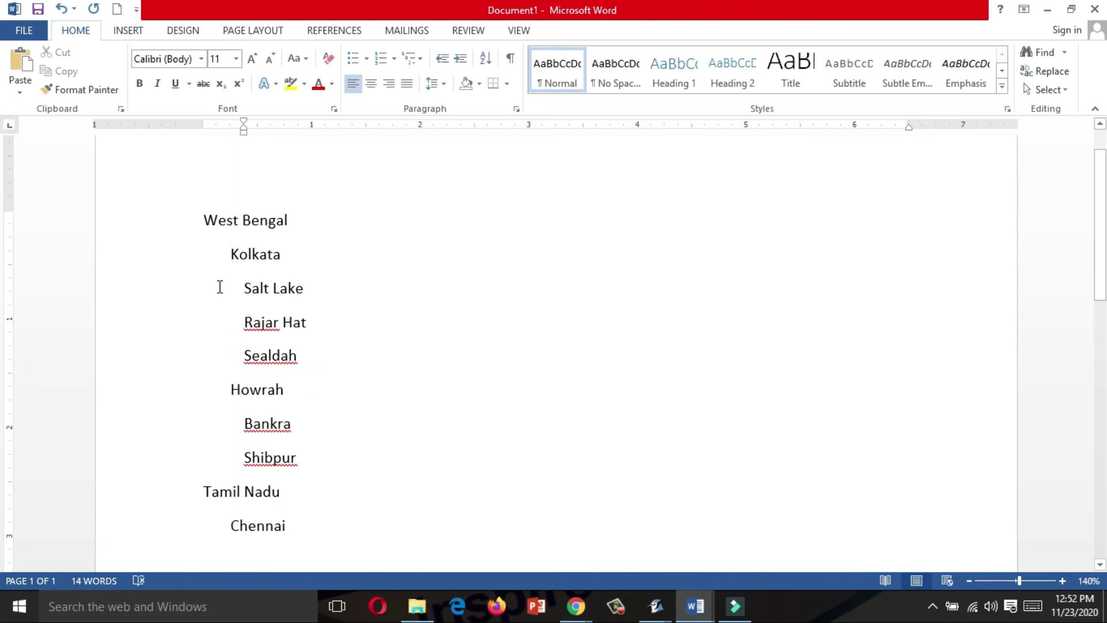
{"action": "left_click_drag", "start_coordinate": [202, 221], "coordinate": [329, 441]}
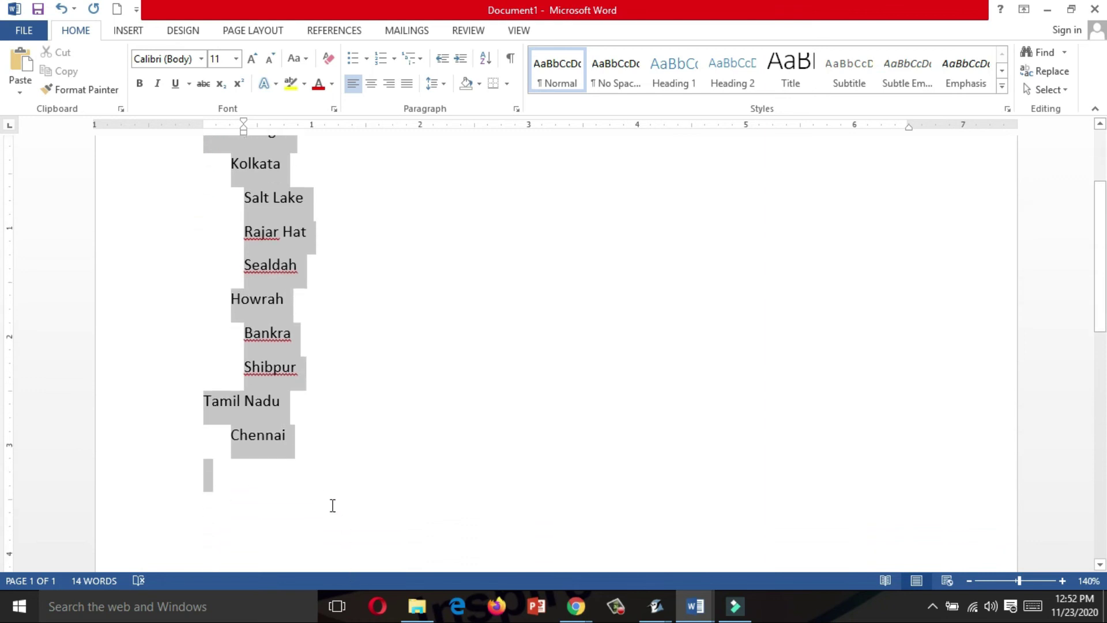
Step: Apply the 1. / 1.1. / 1.1.1. multilevel list style to the place names
{"action": "scroll", "coordinate": [334, 291], "scroll_direction": "up", "scroll_amount": 3}
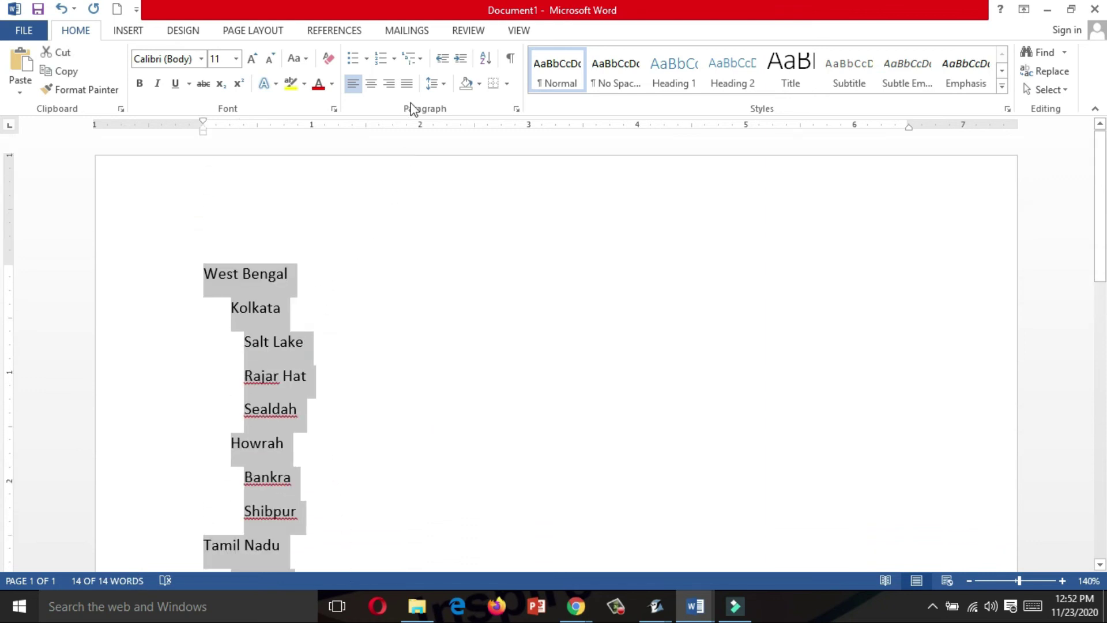
{"action": "left_click", "coordinate": [422, 60]}
{"action": "mouse_move", "coordinate": [571, 229]}
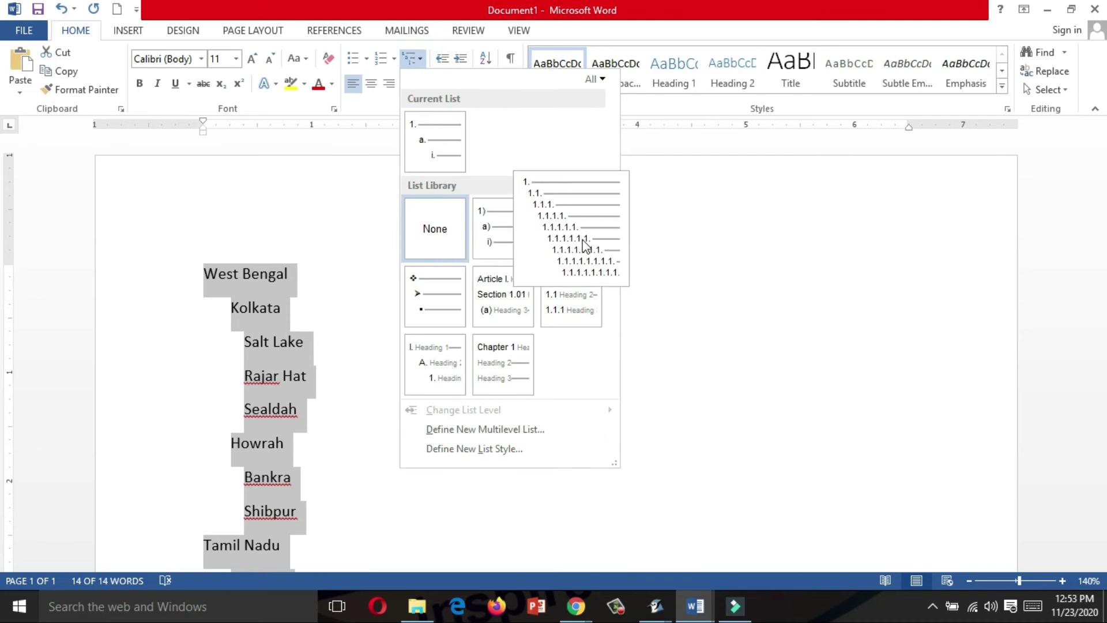
{"action": "left_click", "coordinate": [568, 247]}
{"action": "left_click", "coordinate": [384, 299]}
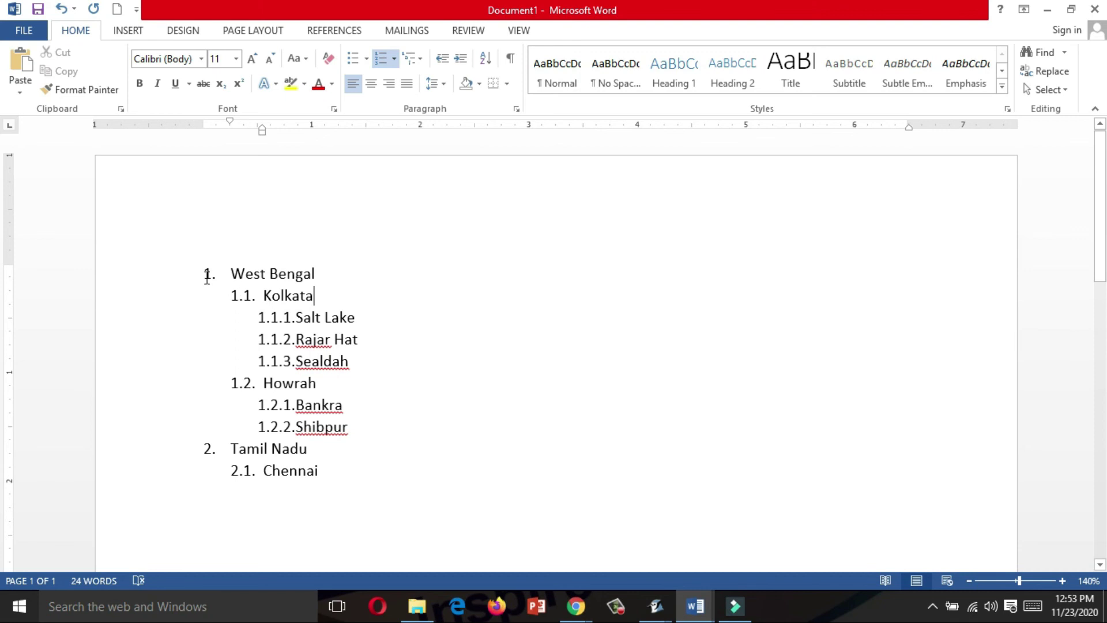
Step: Undo an accidental shift right, then select the whole list from West Bengal to Chennai
{"action": "left_click", "coordinate": [210, 274]}
{"action": "left_click_drag", "start_coordinate": [323, 462], "coordinate": [332, 474]}
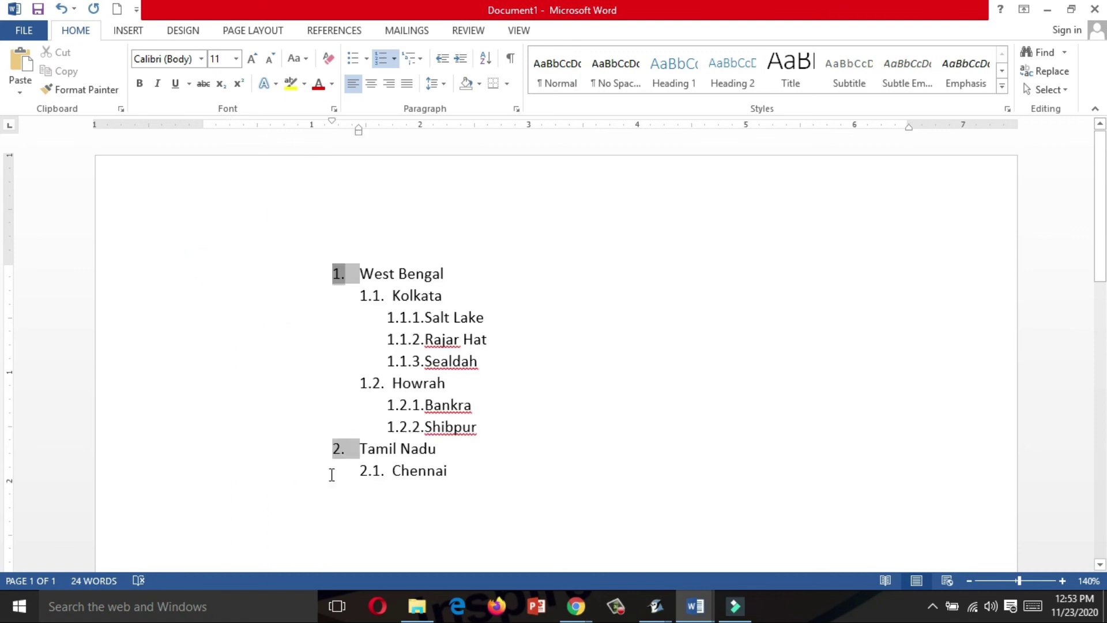
{"action": "key", "text": "ctrl+z"}
{"action": "left_click", "coordinate": [234, 277]}
{"action": "left_click_drag", "start_coordinate": [344, 471], "coordinate": [198, 257]}
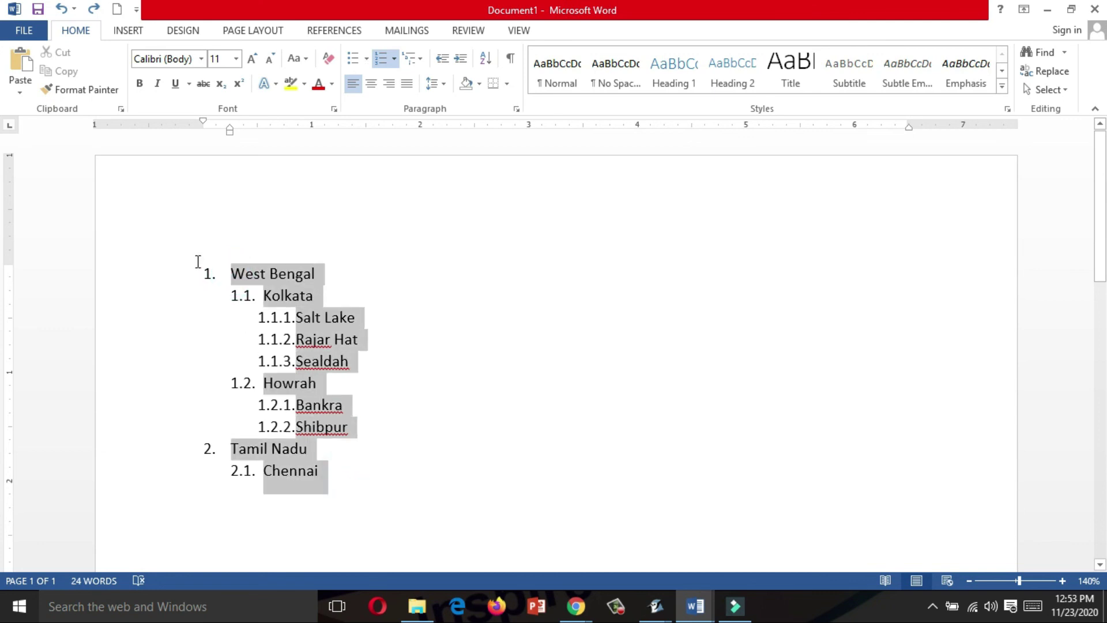
{"action": "left_click", "coordinate": [410, 58]}
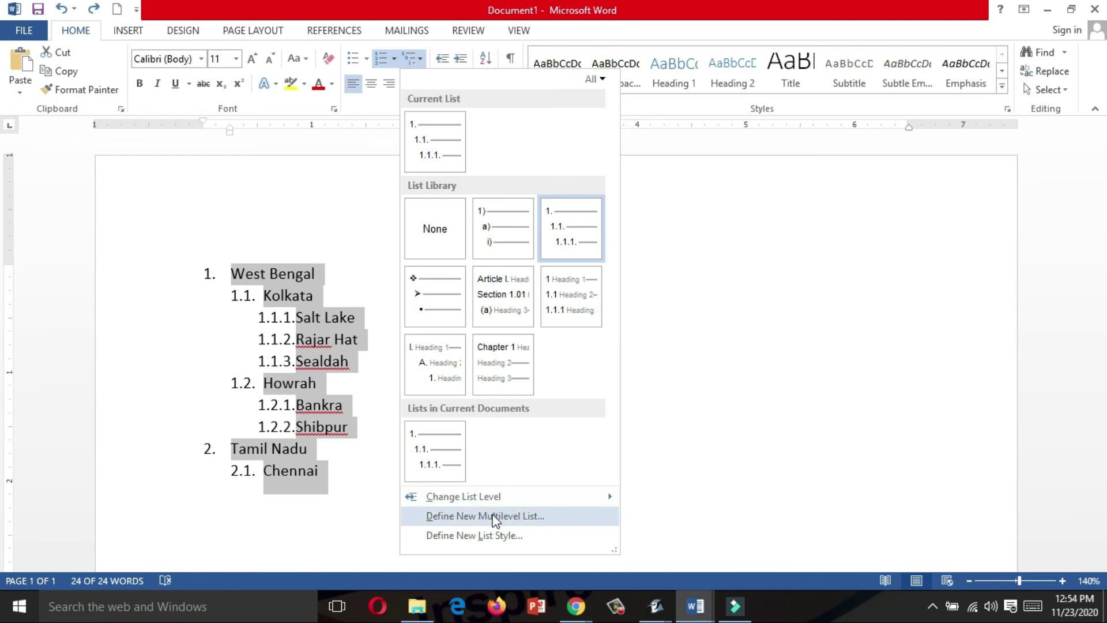
Step: Define a new multilevel list with level 1 as I, II, III and level 2 as A, B, C
{"action": "left_click", "coordinate": [495, 517]}
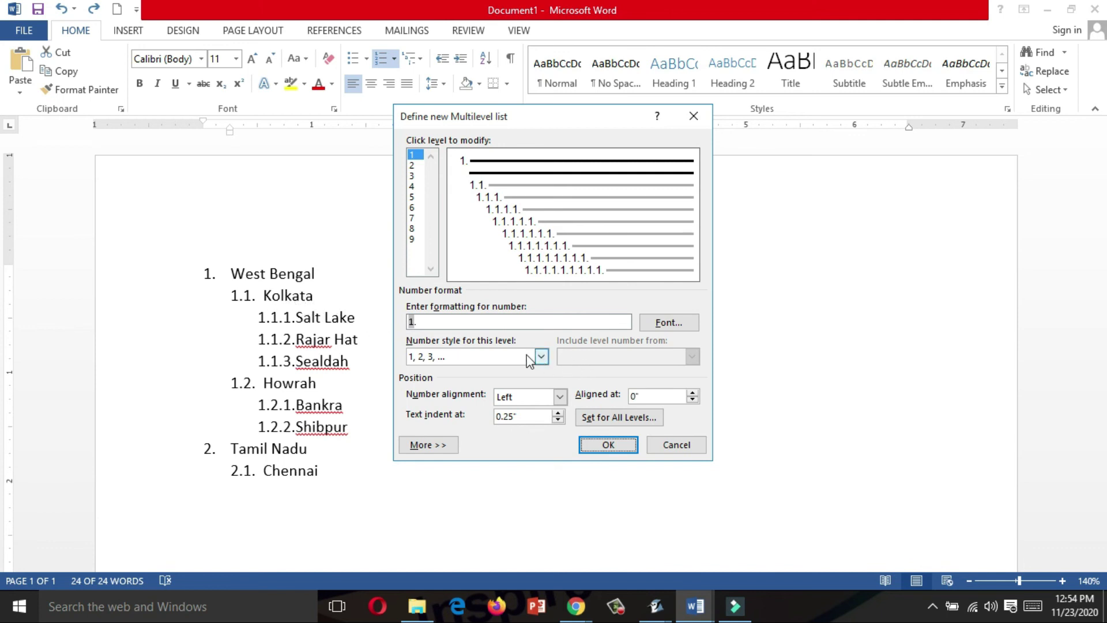
{"action": "left_click", "coordinate": [541, 357]}
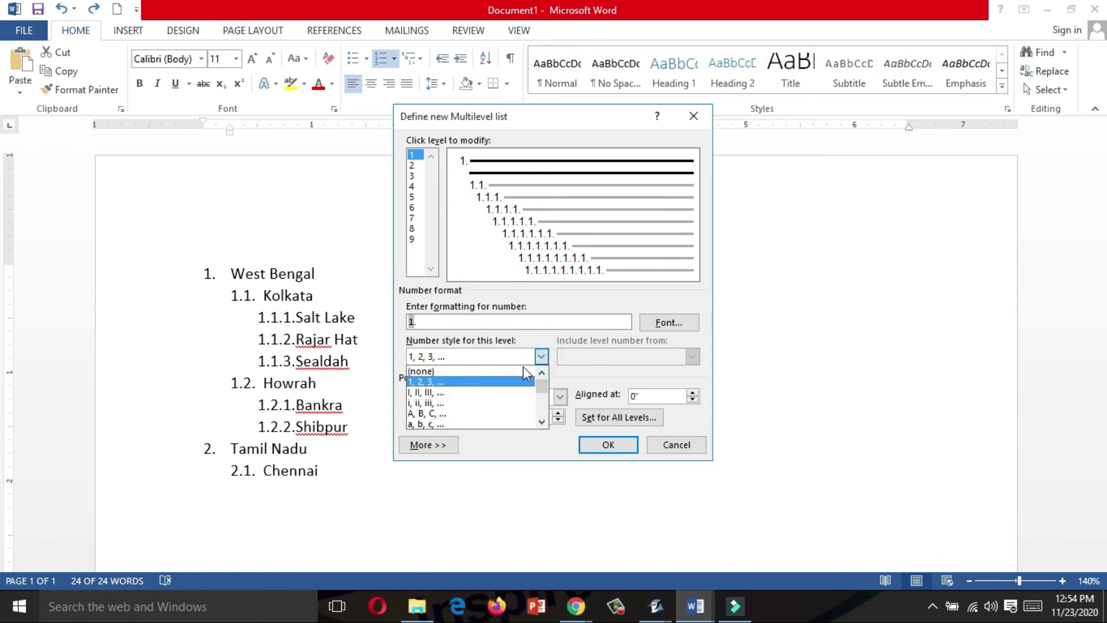
{"action": "left_click", "coordinate": [481, 393]}
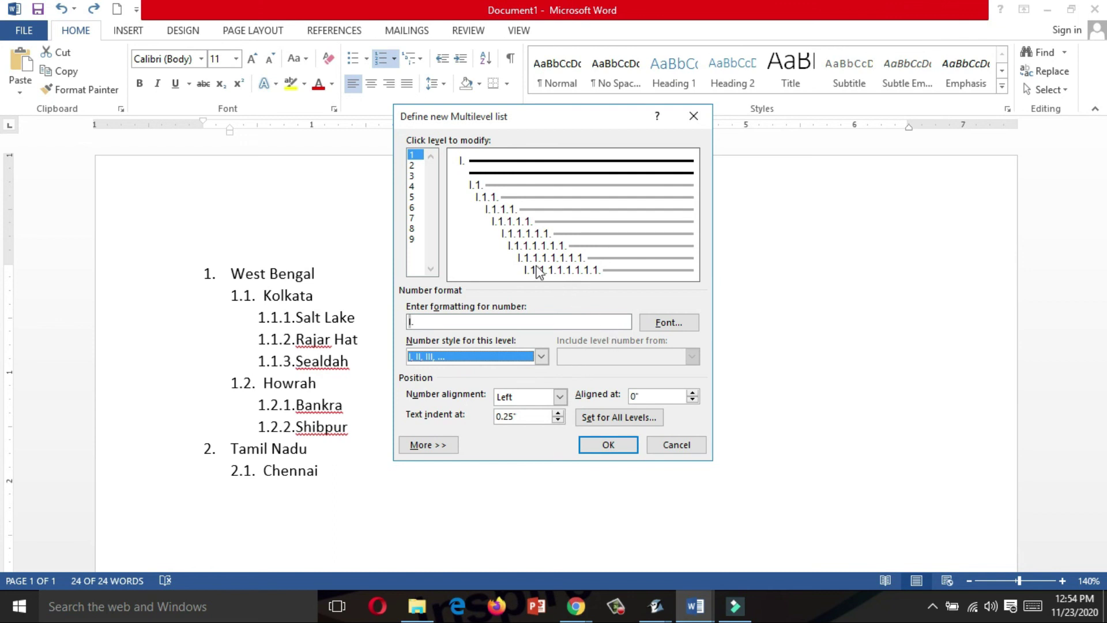
{"action": "left_click", "coordinate": [413, 166]}
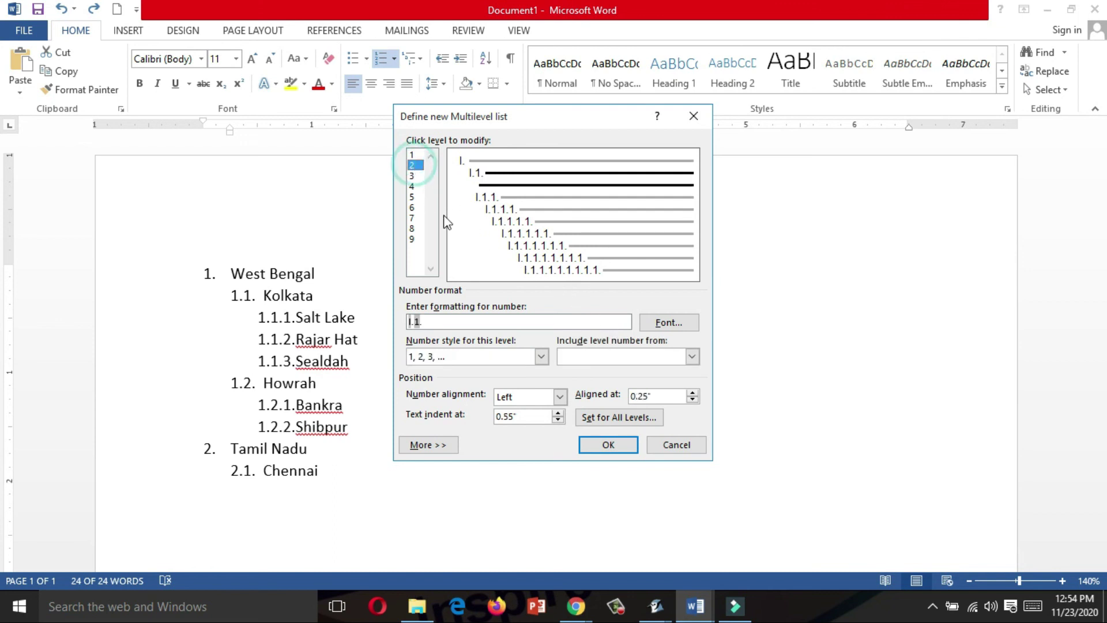
{"action": "left_click", "coordinate": [541, 358]}
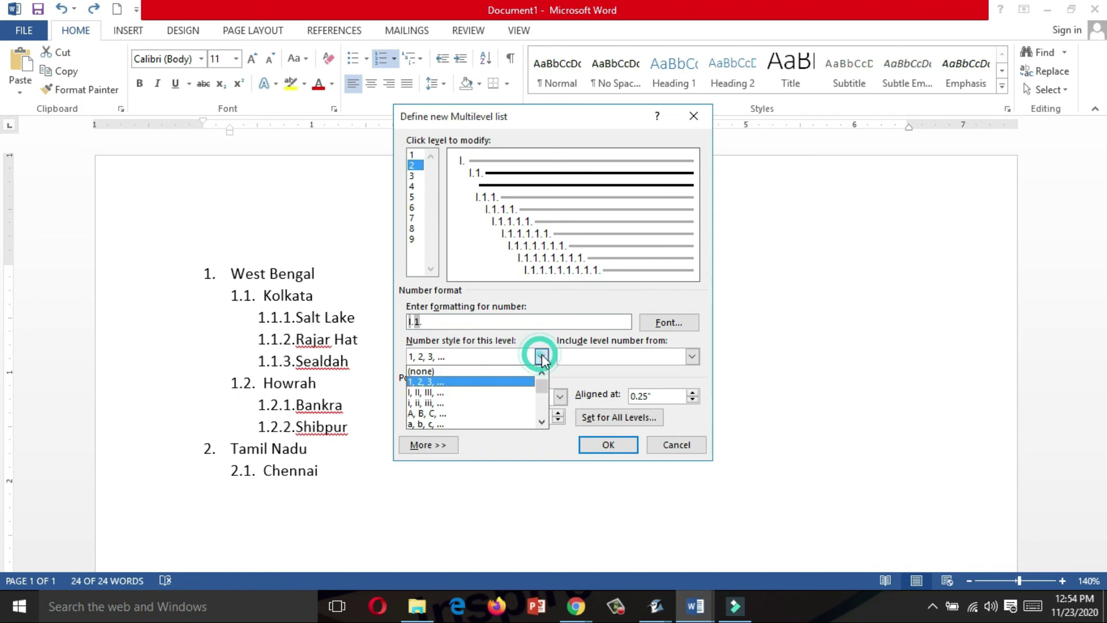
{"action": "left_click", "coordinate": [484, 414]}
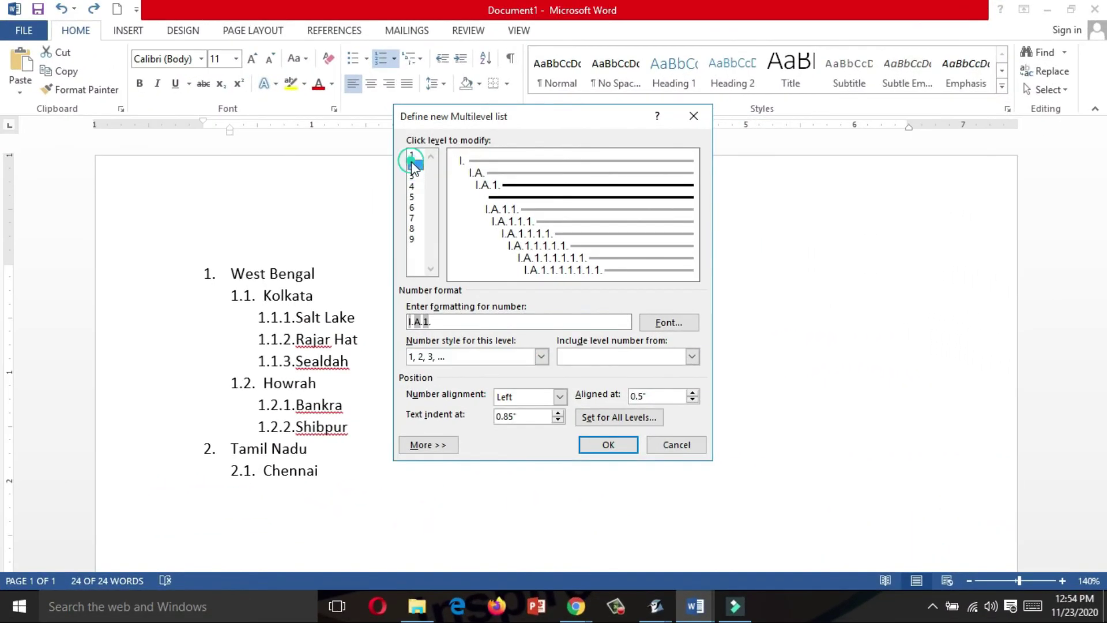
{"action": "left_click", "coordinate": [412, 166]}
{"action": "left_click", "coordinate": [602, 446]}
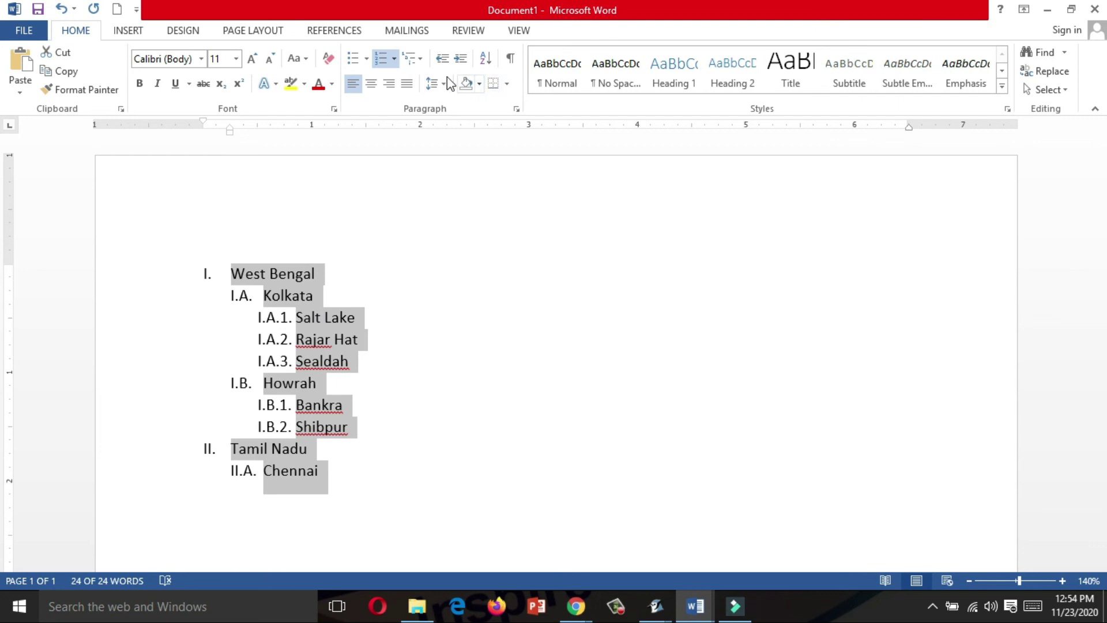
Step: Redefine the multilevel list so level 3 uses I, II, III numbering
{"action": "left_click", "coordinate": [421, 60]}
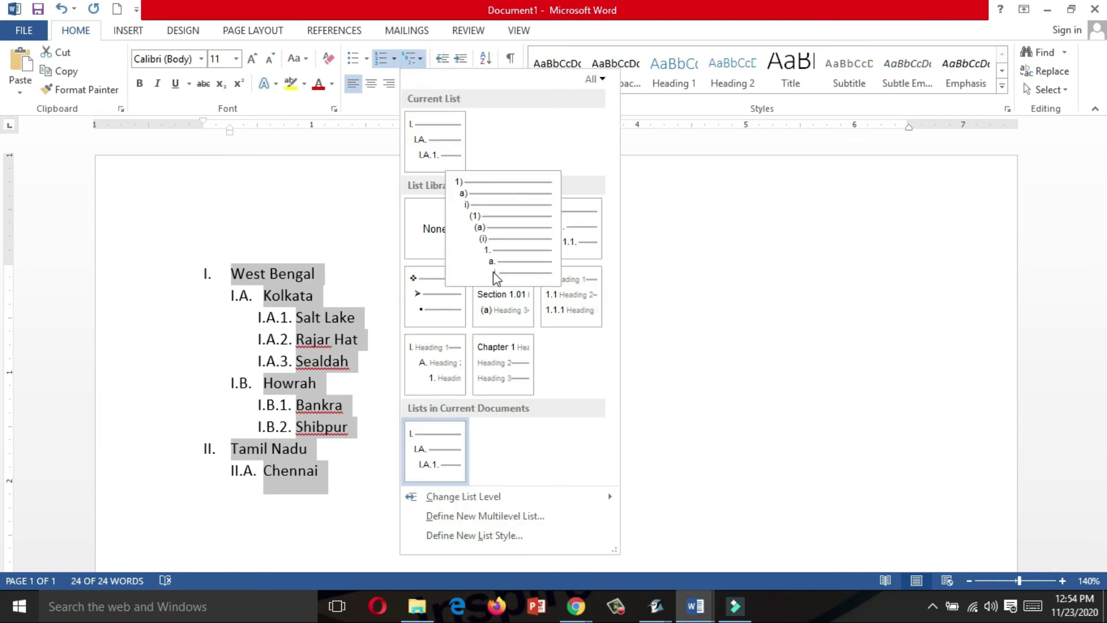
{"action": "left_click", "coordinate": [493, 517]}
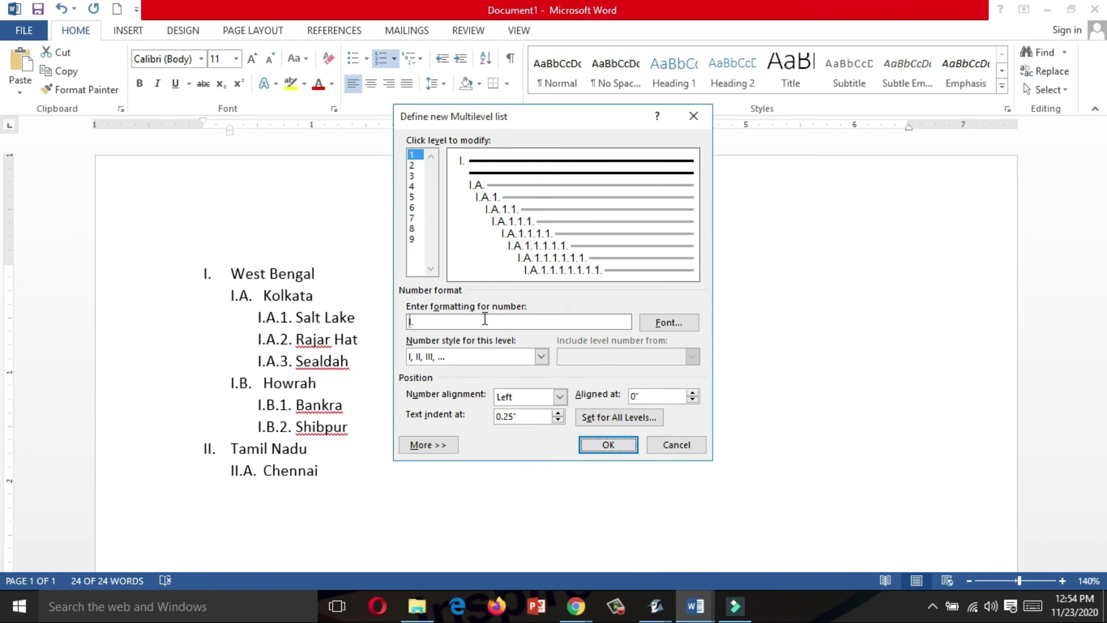
{"action": "left_click", "coordinate": [417, 166]}
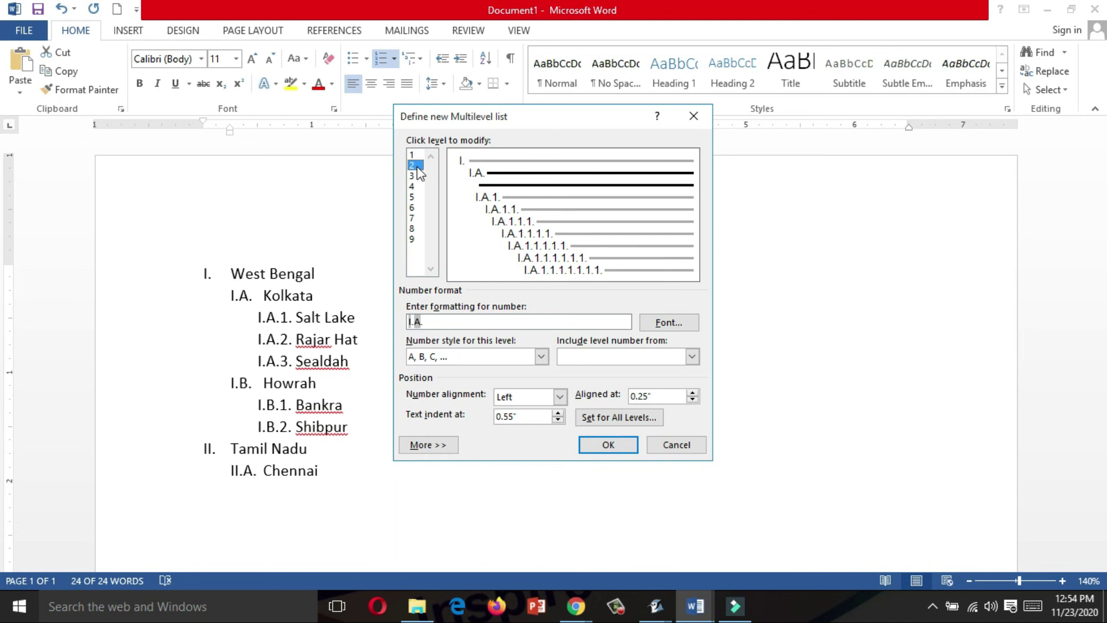
{"action": "left_click", "coordinate": [413, 176]}
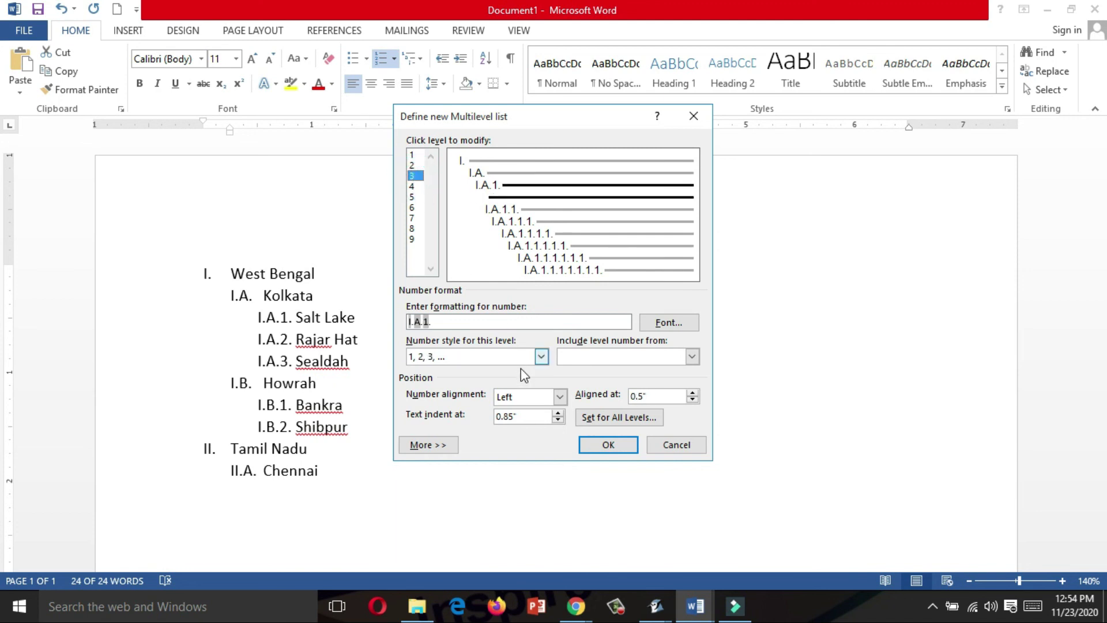
{"action": "left_click", "coordinate": [541, 357]}
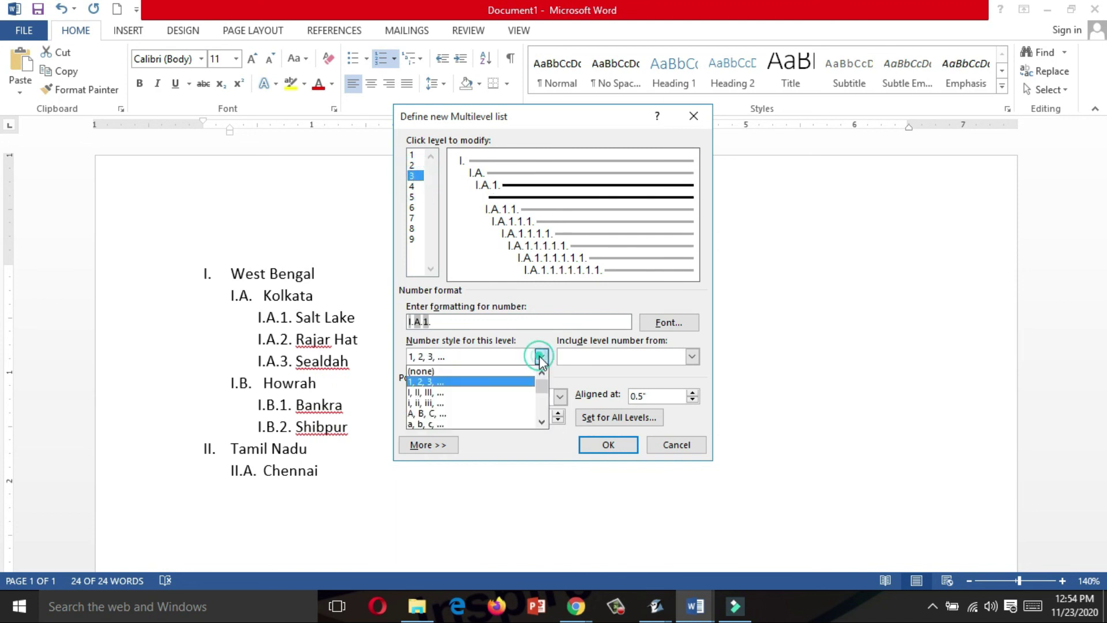
{"action": "left_click", "coordinate": [471, 393]}
{"action": "left_click", "coordinate": [608, 445]}
Step: Try indenting the level-3 places further with Tab, then undo it
{"action": "left_click", "coordinate": [595, 424]}
{"action": "left_click", "coordinate": [283, 317]}
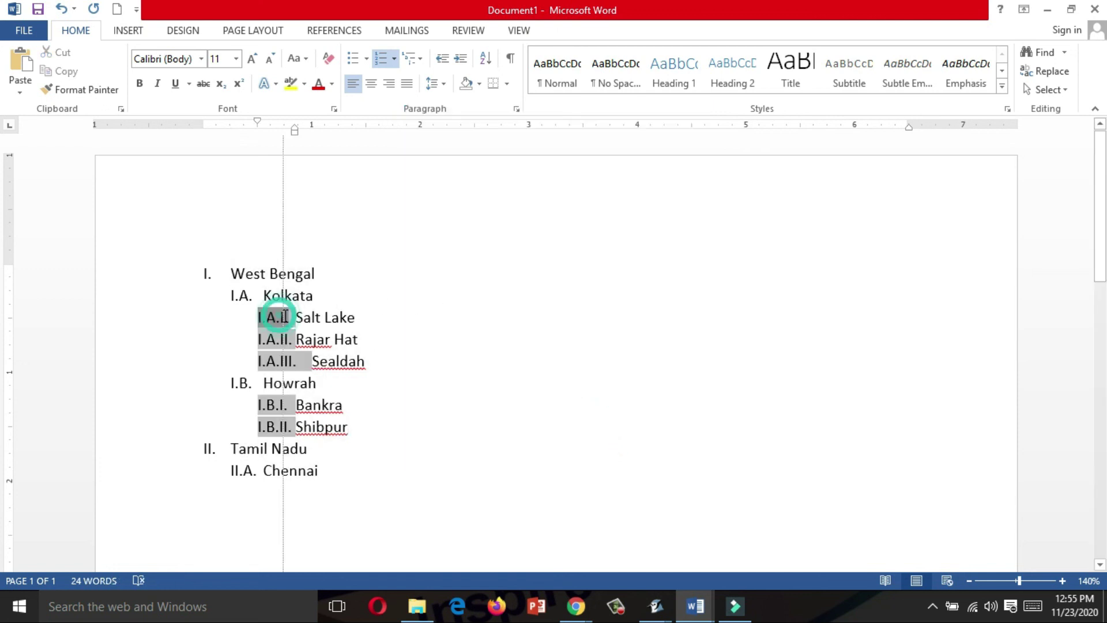
{"action": "key", "text": "Tab"}
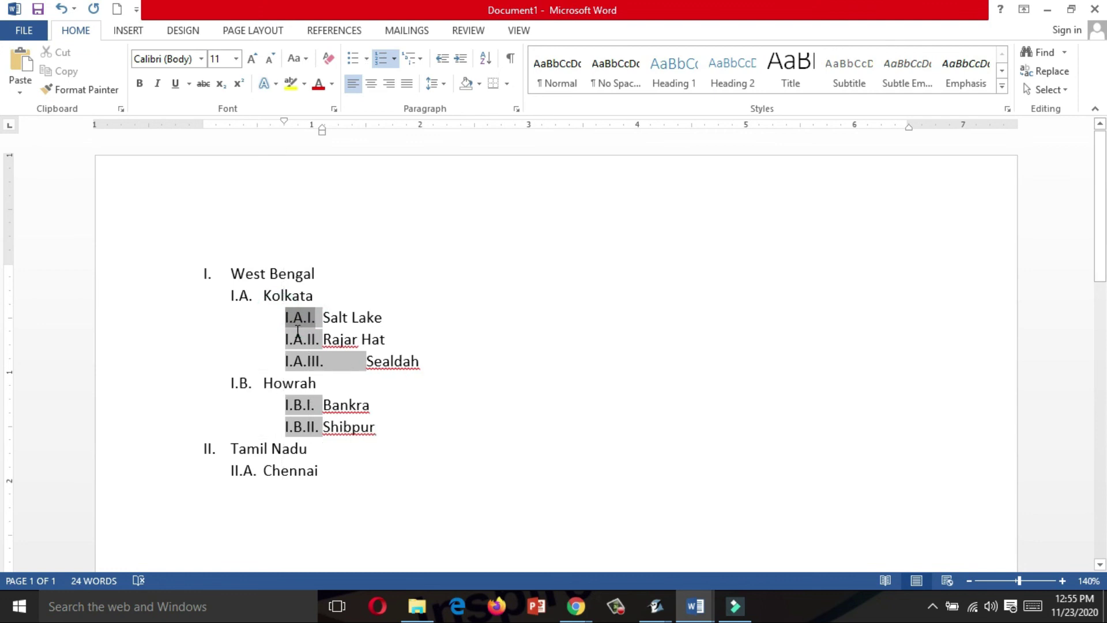
{"action": "key", "text": "ctrl+z"}
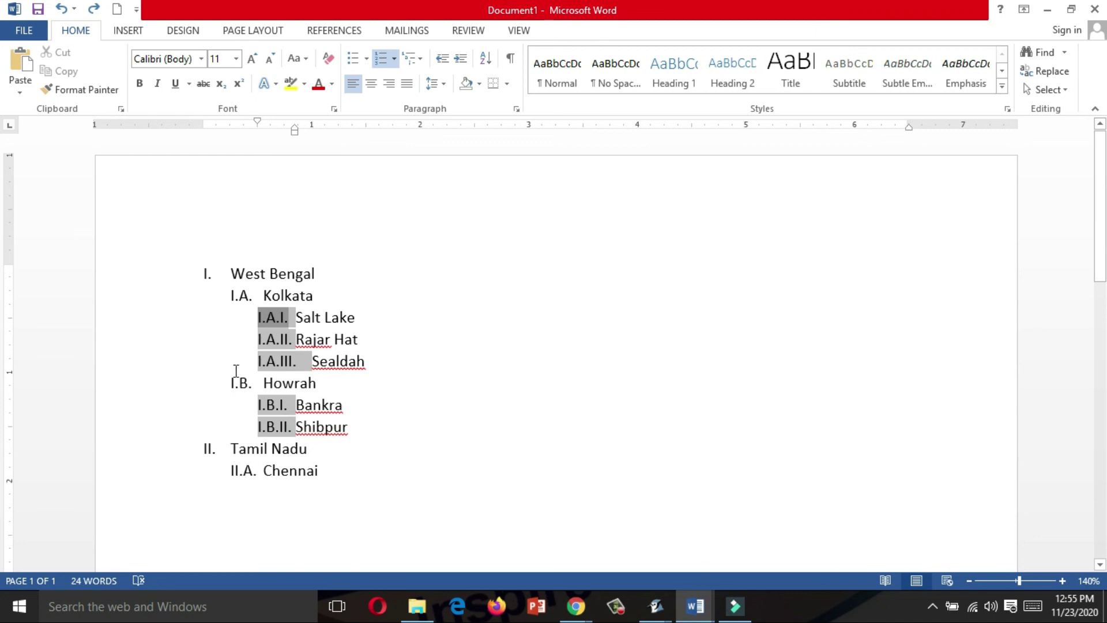
{"action": "left_click", "coordinate": [448, 404]}
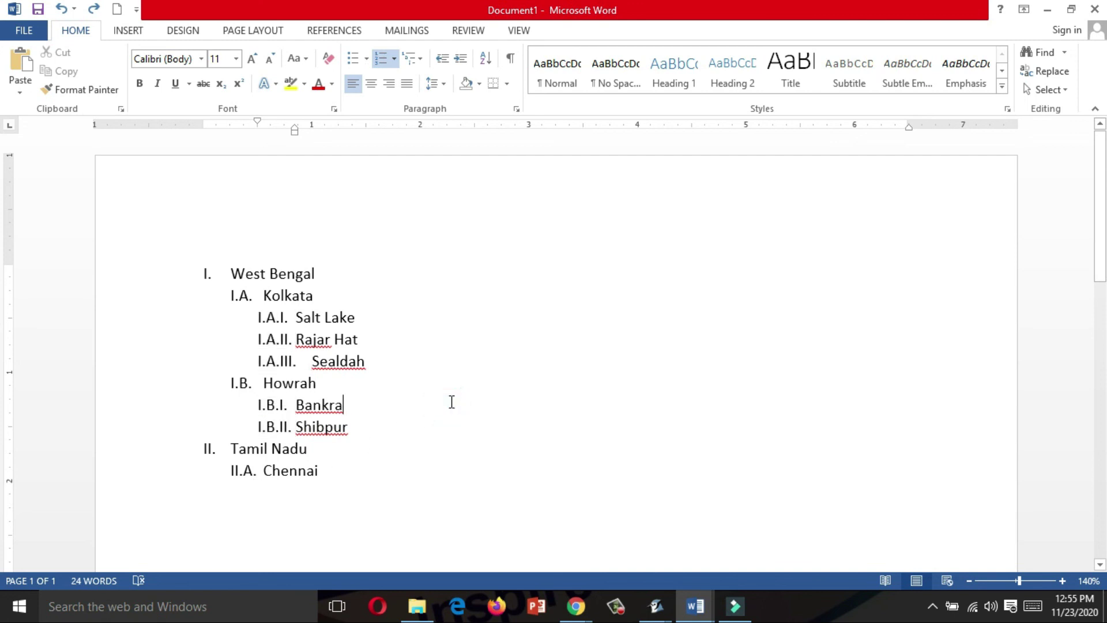